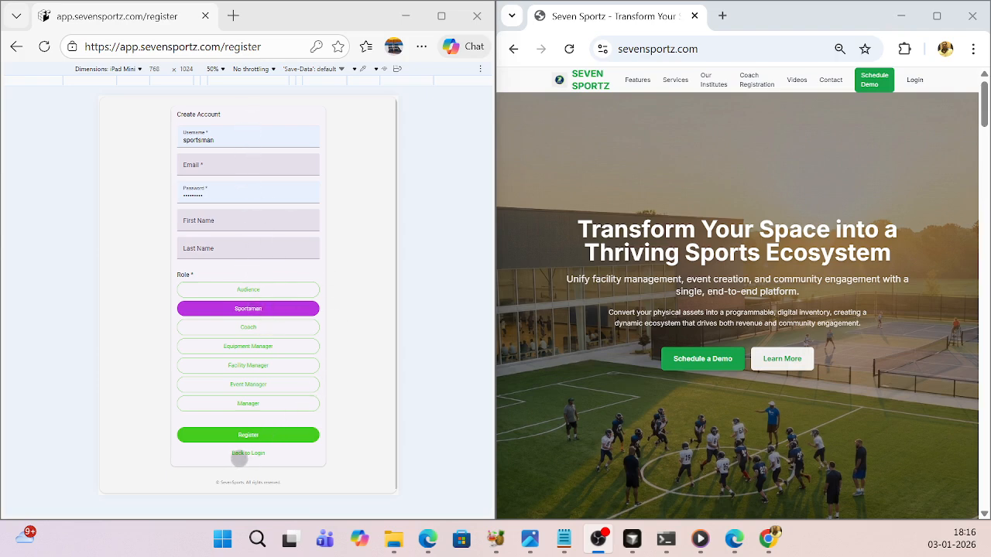
- Return from registration to the login form and sign in with the prefilled sportsman account
click(239, 457)
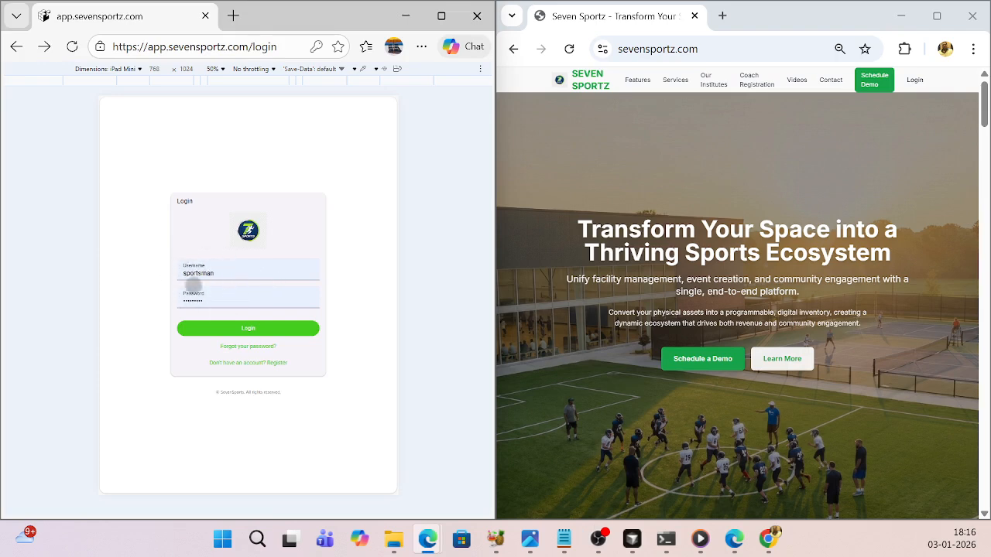
click(249, 329)
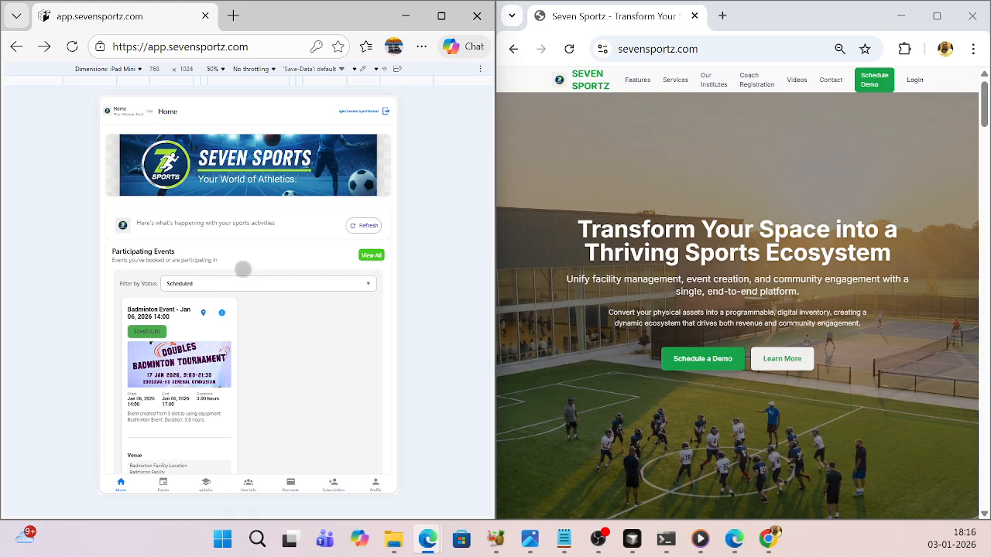
- Review the scheduled badminton event listed under Participating Events on the home page
scroll(229, 251, down, 5)
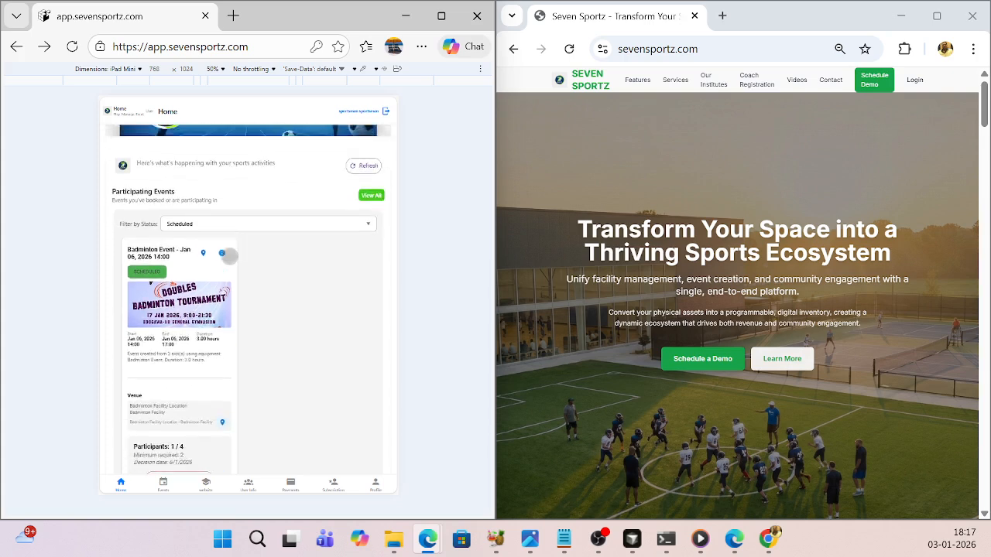
scroll(230, 255, up, 4)
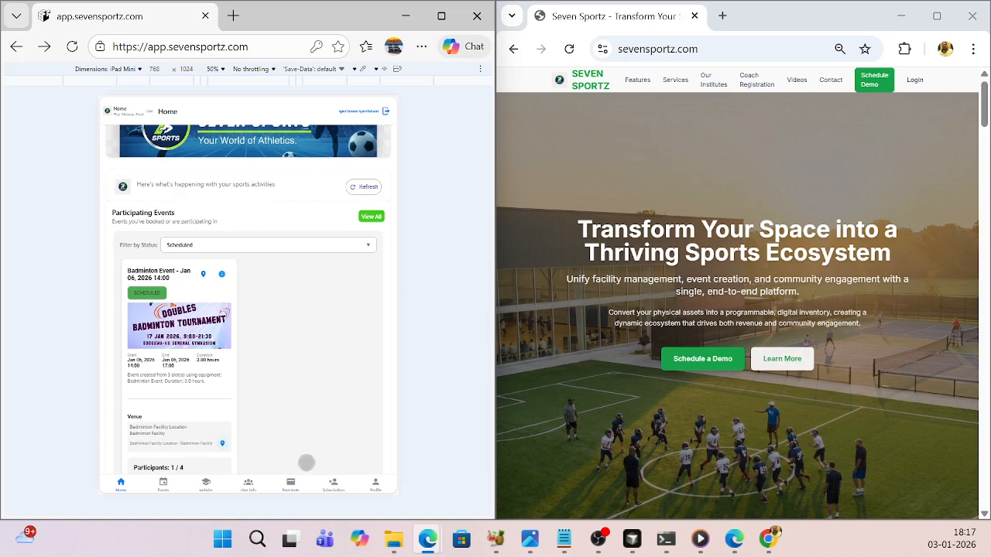
scroll(271, 364, down, 3)
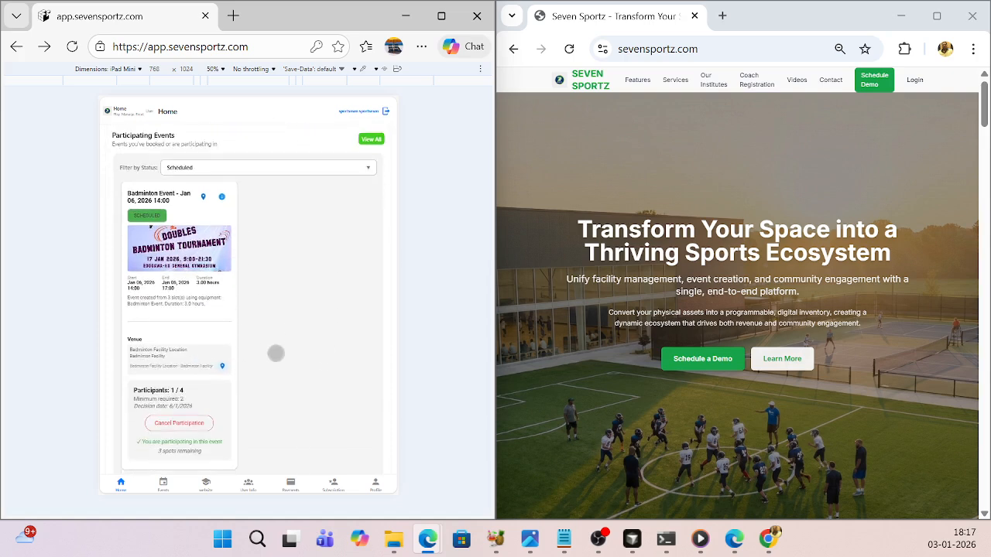
scroll(271, 356, up, 3)
- Open the full events list and look through the badminton and table tennis events
click(372, 216)
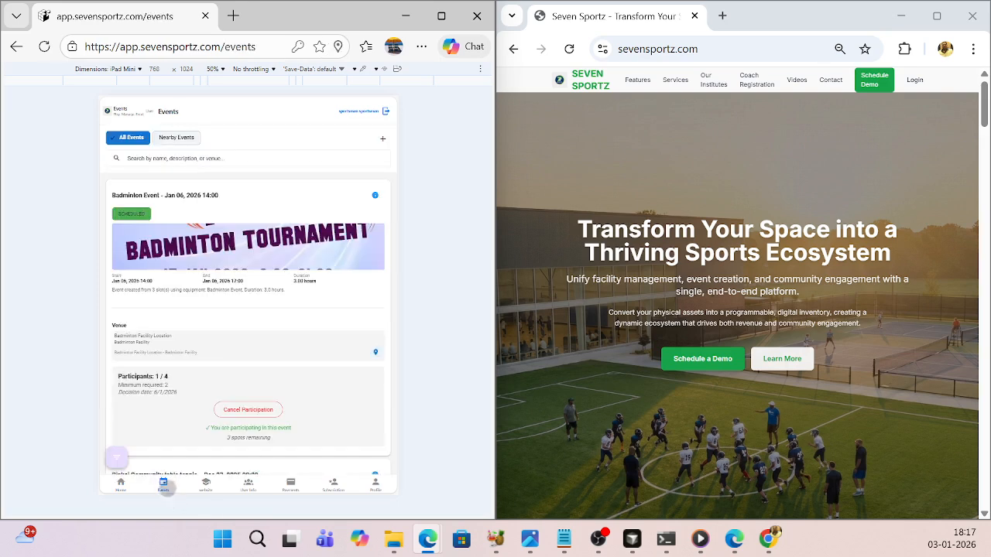
scroll(232, 296, down, 3)
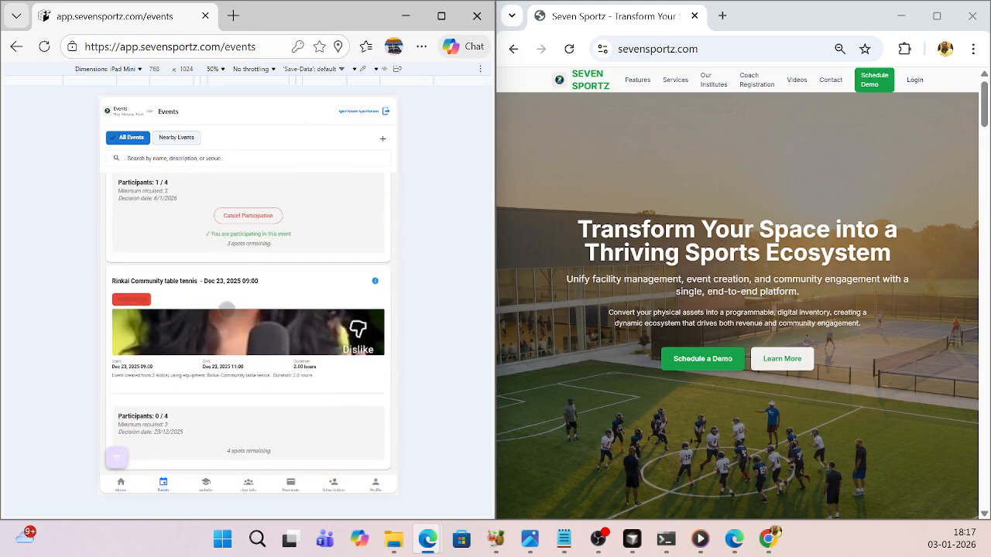
scroll(227, 310, up, 3)
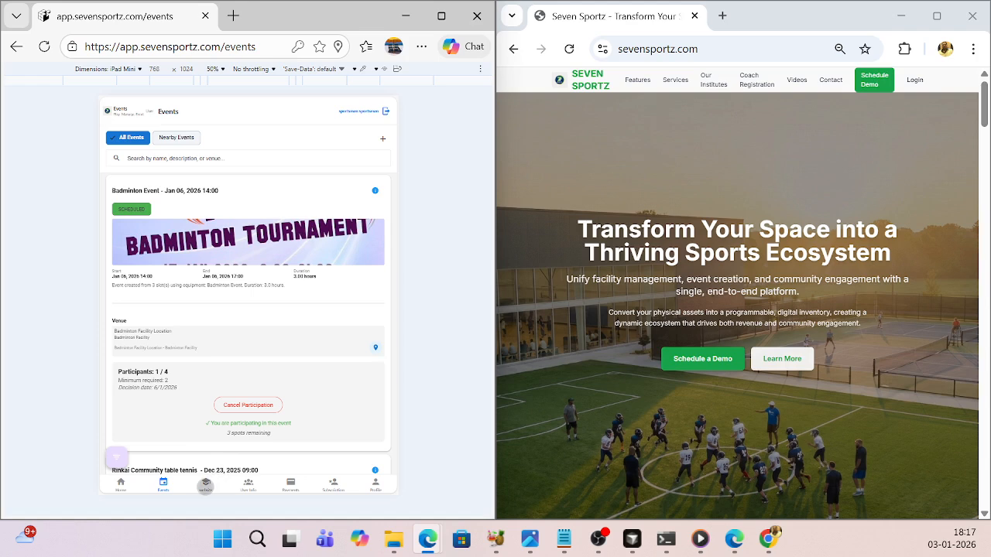
- Open the player's public page from the website section and move it into its own window beside the app
click(205, 486)
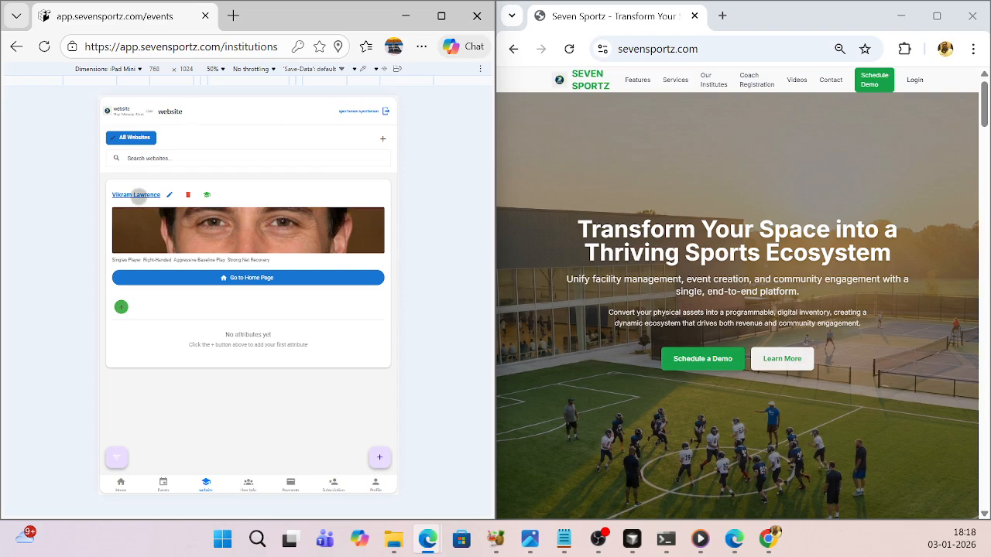
click(140, 195)
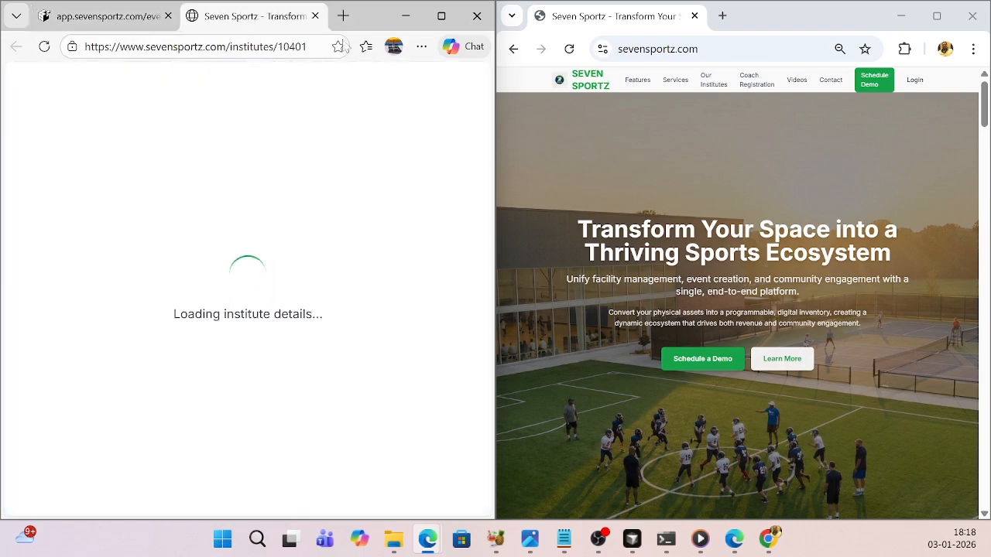
drag(243, 29, 596, 29)
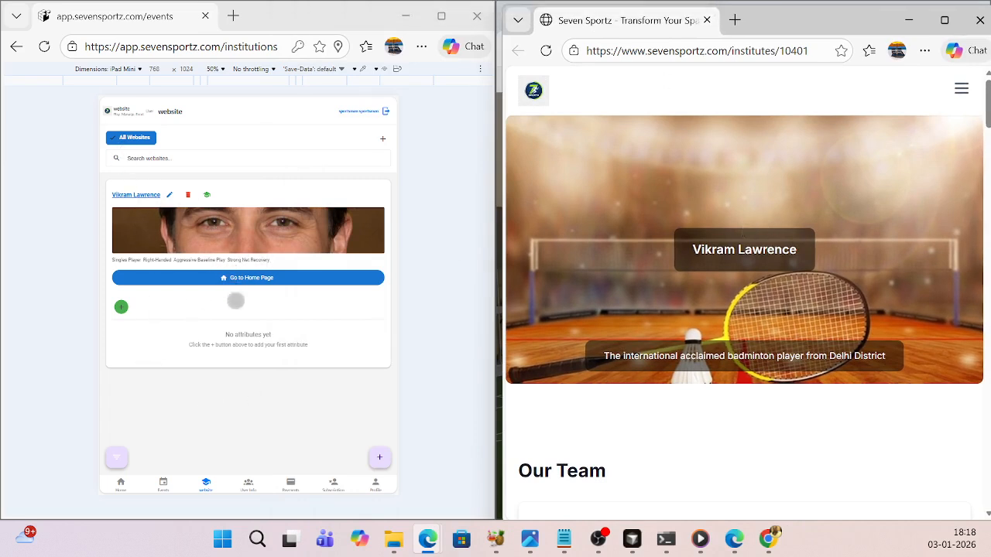
scroll(731, 267, down, 1)
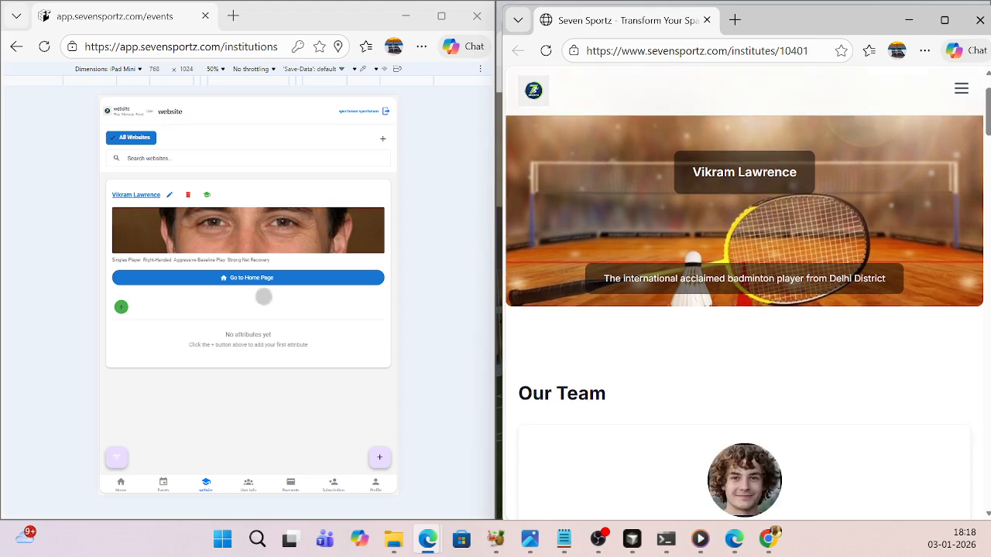
- Reload the app and open its Subscription page
click(203, 488)
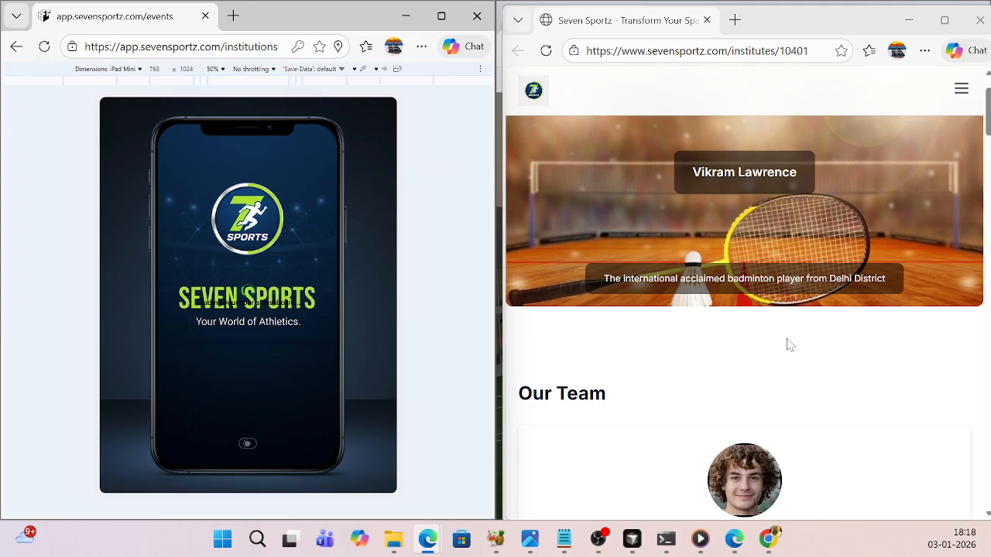
click(44, 47)
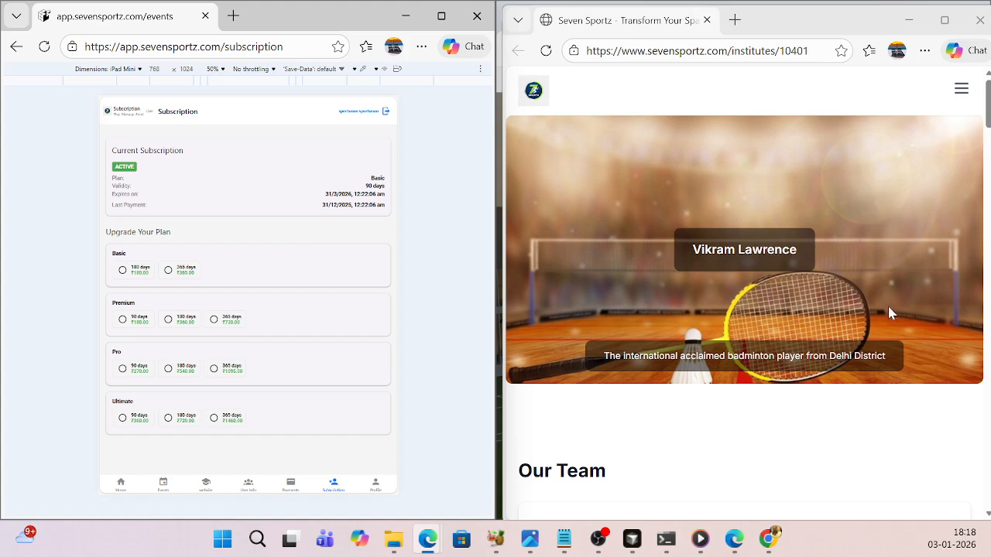
- Look through the player page's team and description sections, highlighting the text under Your message
scroll(720, 272, down, 5)
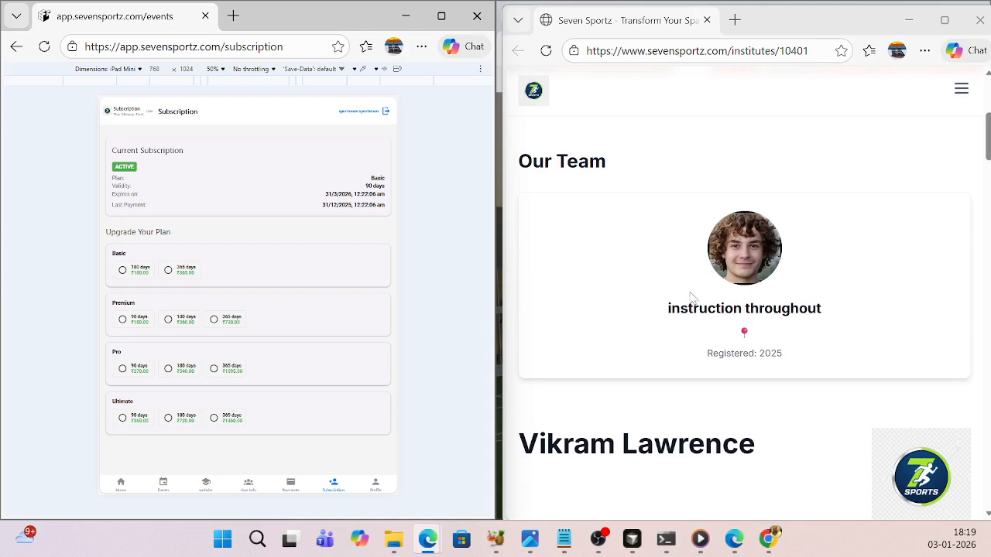
scroll(825, 310, down, 3)
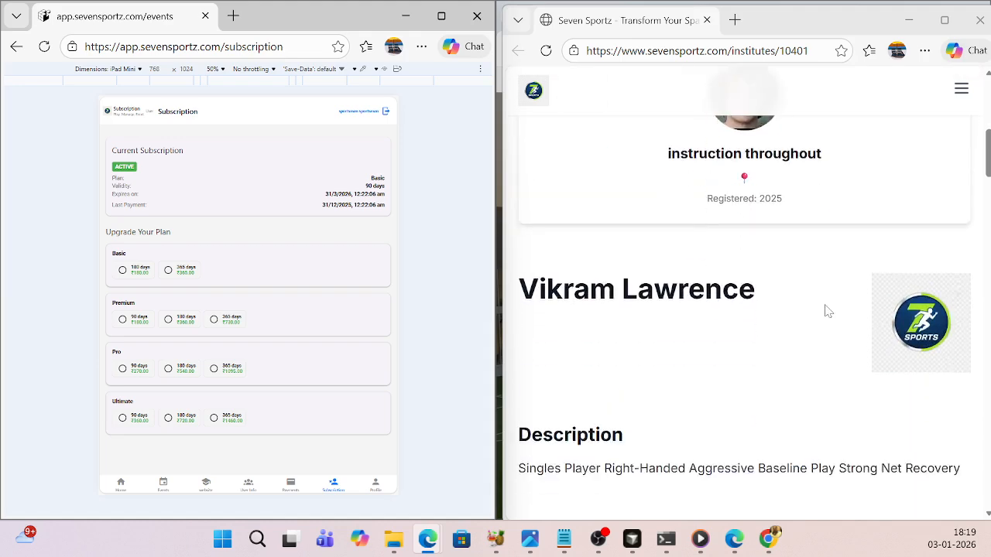
scroll(700, 323, down, 3)
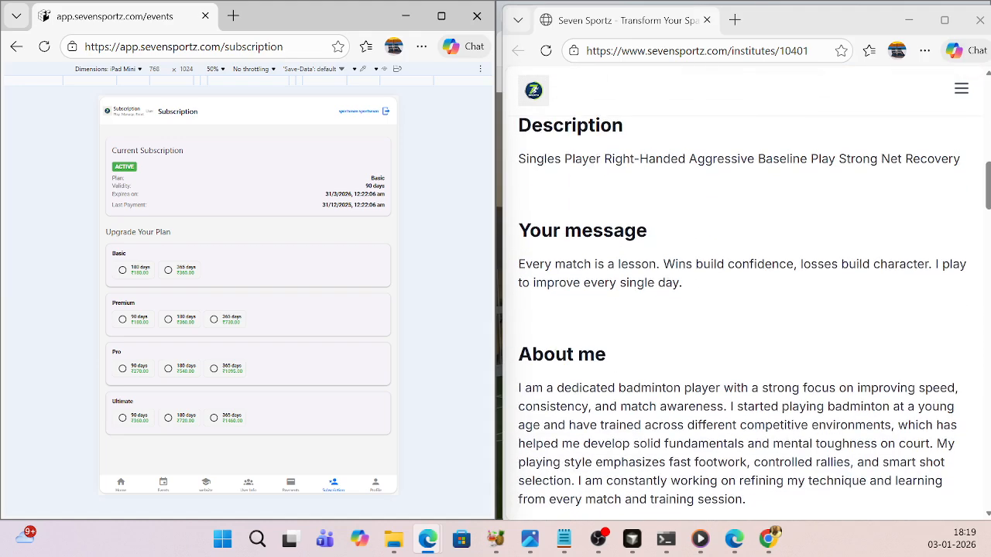
scroll(662, 312, down, 2)
scroll(681, 248, up, 1)
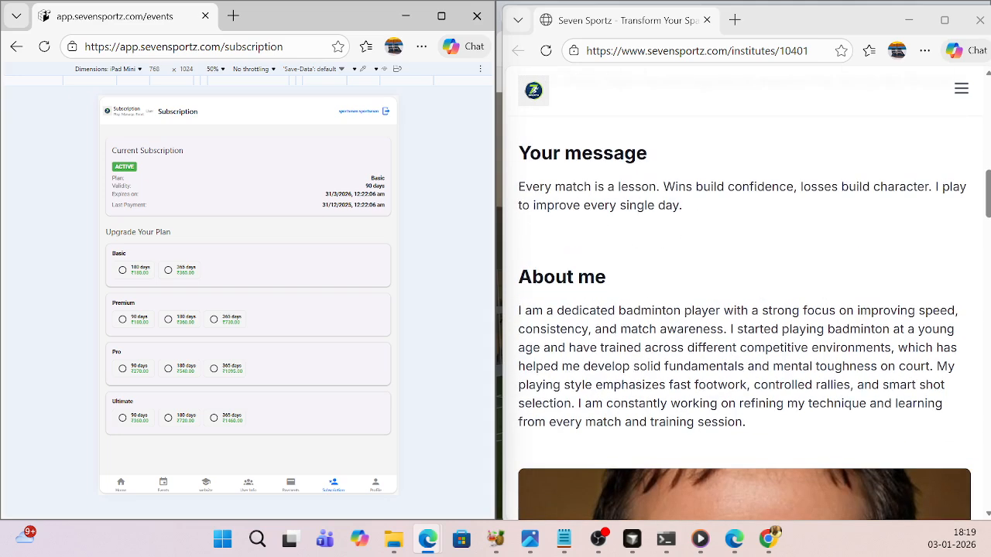
drag(693, 221, 515, 187)
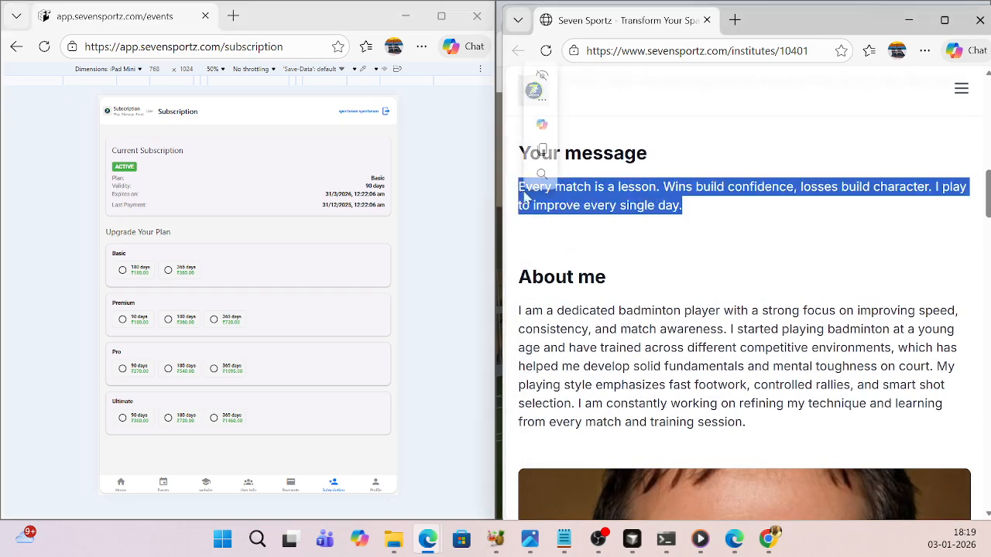
click(704, 244)
- Read the About me section and view the player's photo below it
scroll(748, 286, down, 3)
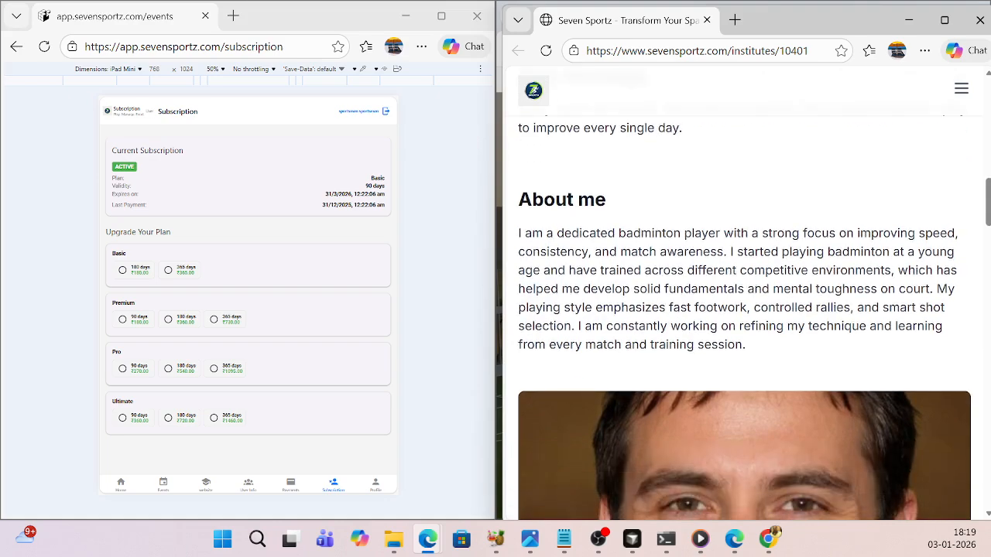
scroll(736, 288, up, 2)
scroll(736, 288, down, 3)
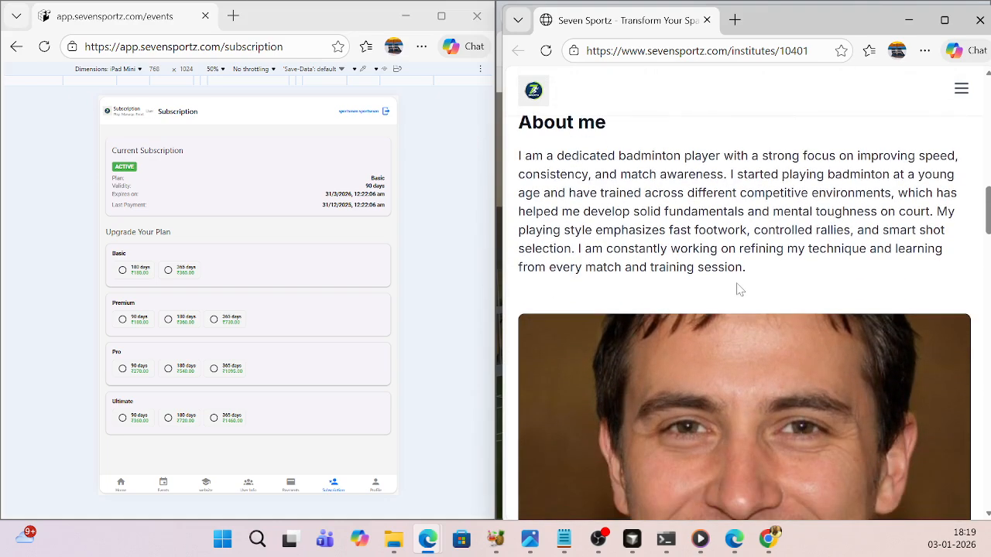
scroll(736, 288, down, 3)
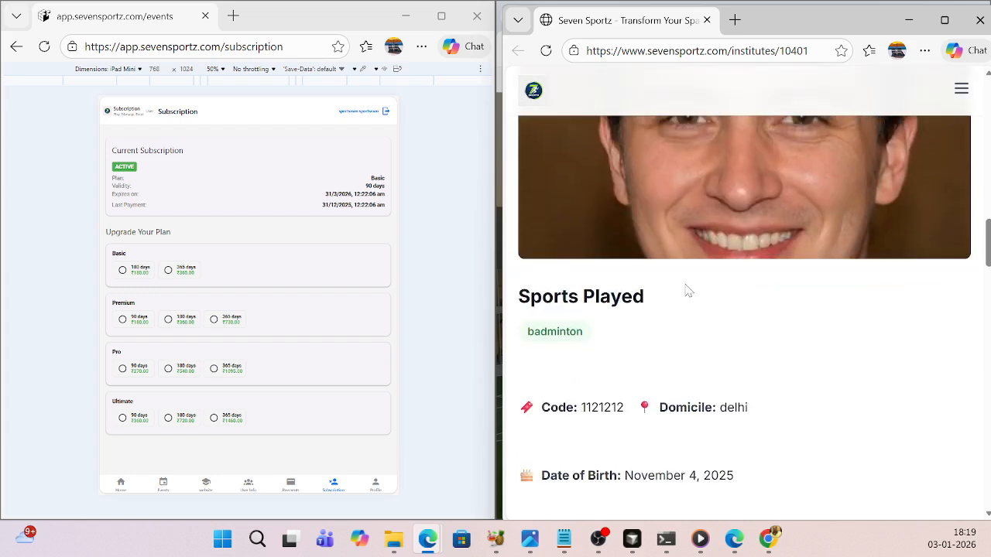
- Highlight the player's code and the domicile entry below the Sports Played section
scroll(678, 287, down, 1)
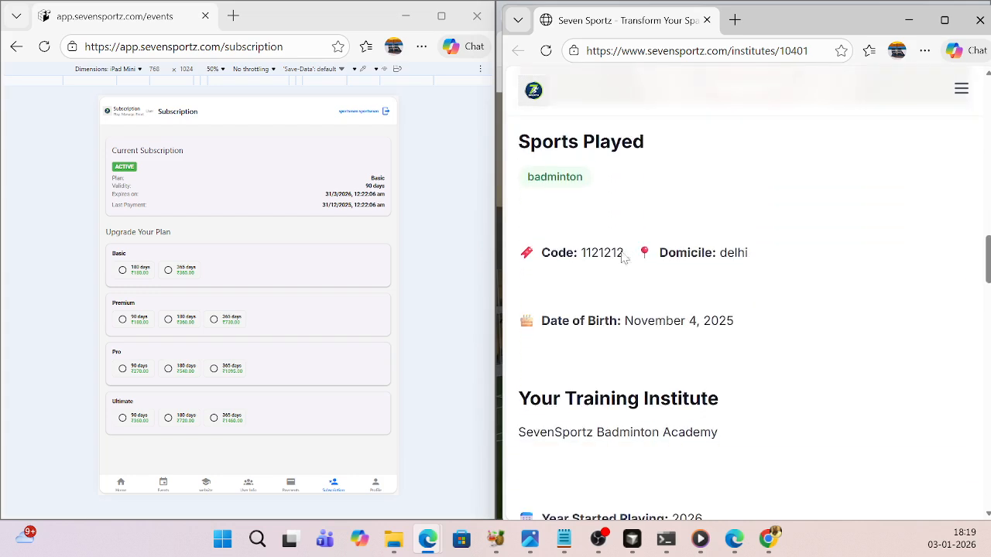
drag(623, 253, 579, 254)
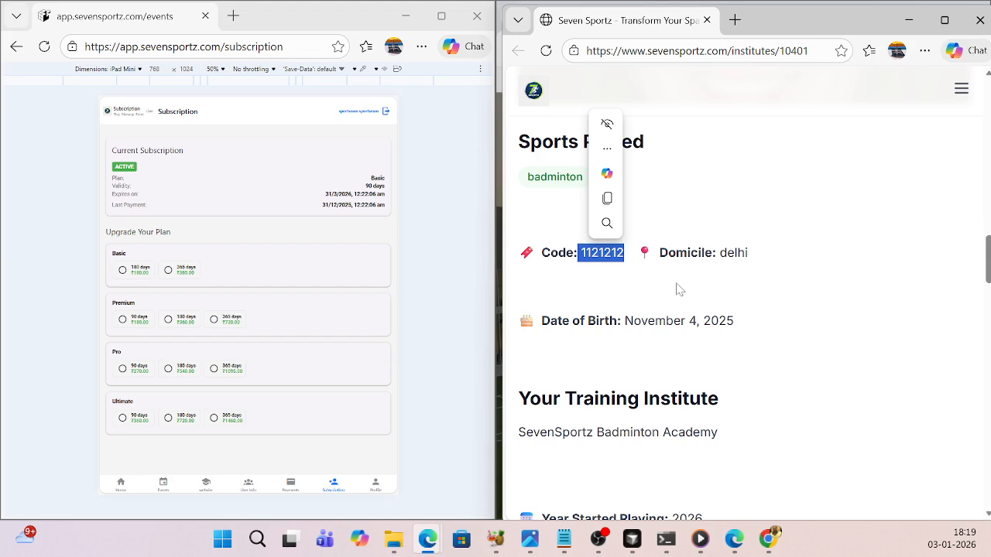
click(675, 289)
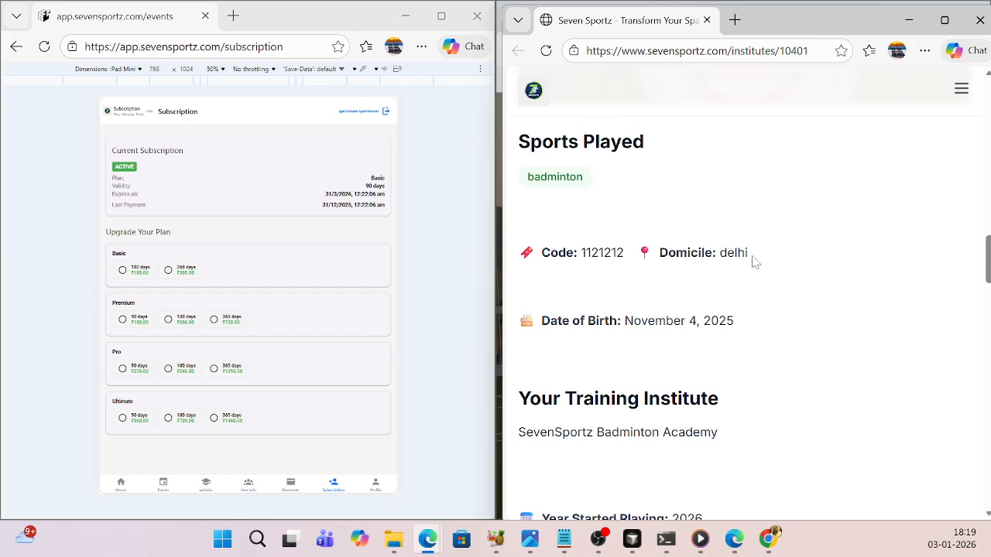
drag(751, 261, 658, 255)
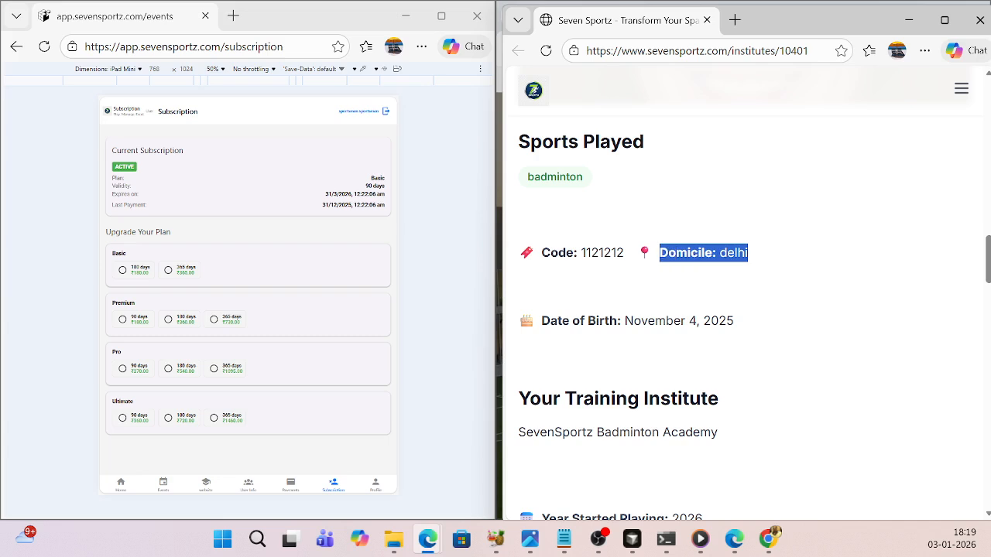
click(634, 281)
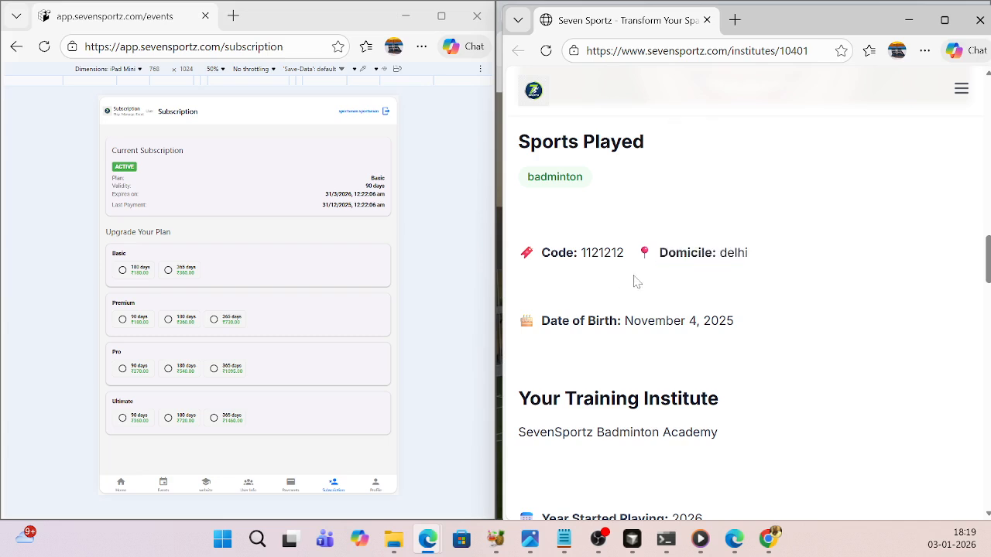
- Examine the training institute and the year started playing, highlighting the institute's name
scroll(635, 281, down, 2)
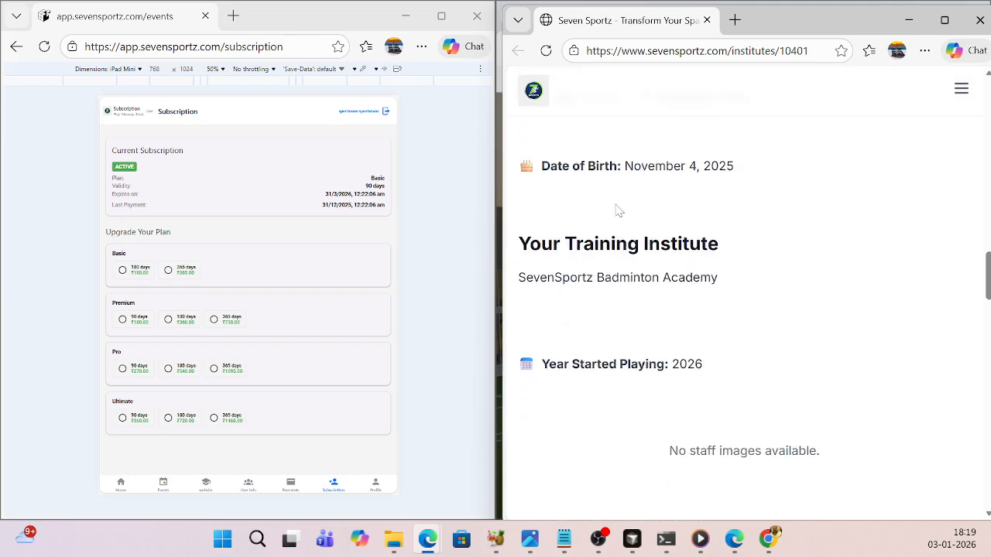
scroll(612, 212, down, 1)
drag(720, 206, 517, 201)
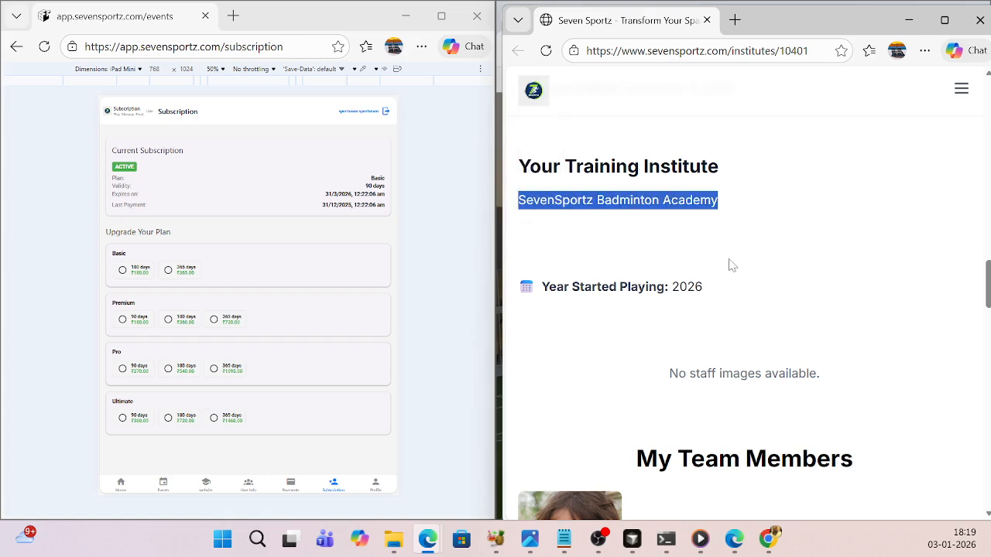
scroll(728, 263, down, 1)
click(706, 222)
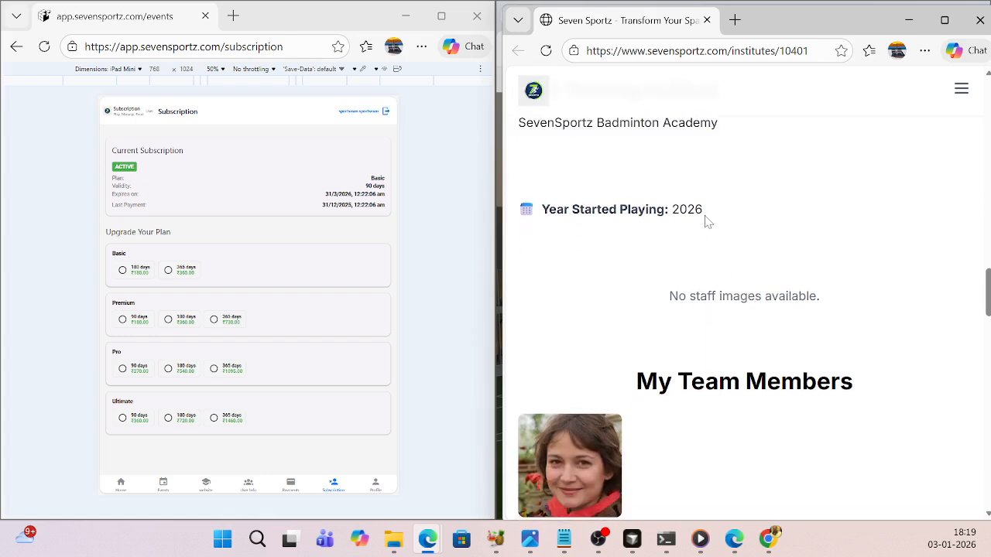
- Examine the rest of the player page from My Team Members and Trophies through the Contact Us form
scroll(706, 222, down, 3)
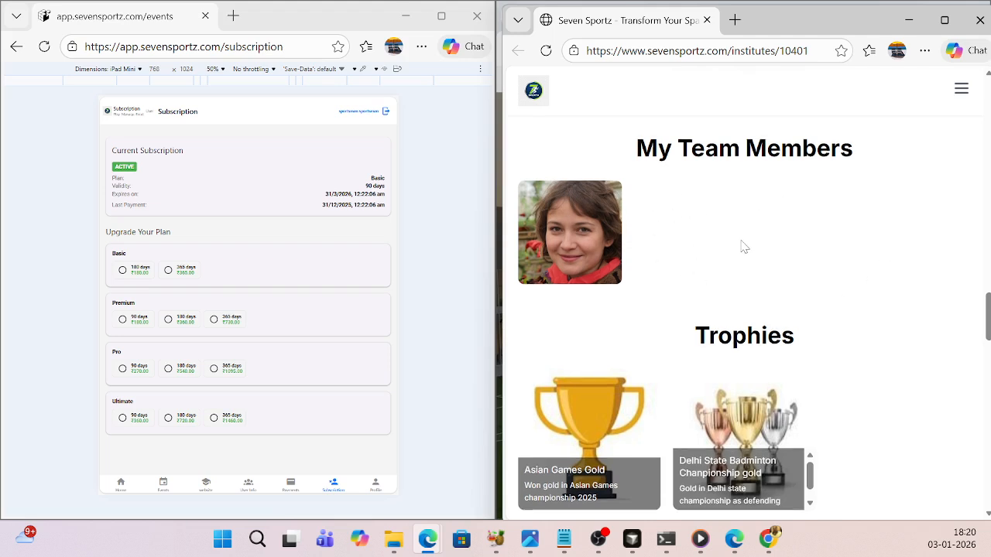
scroll(743, 246, down, 1)
scroll(612, 209, up, 1)
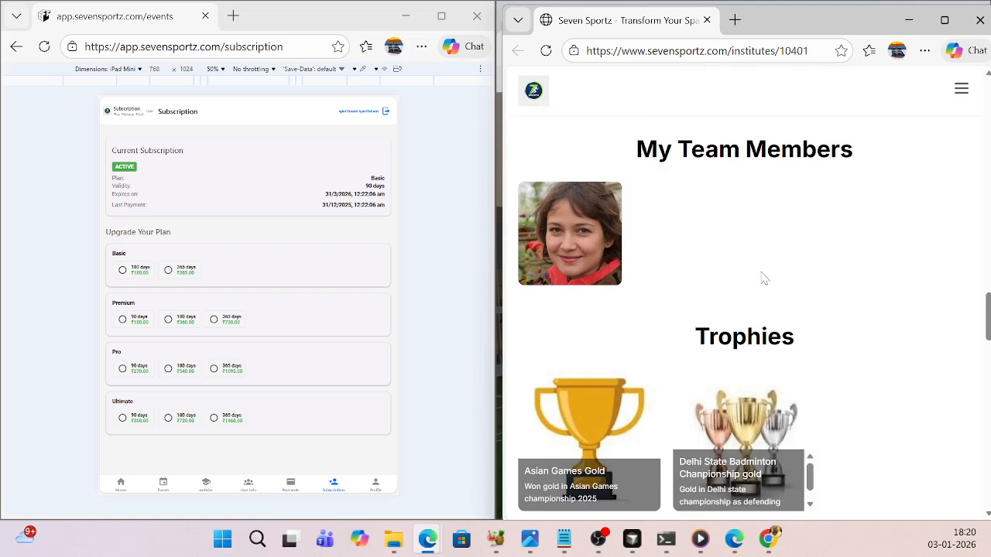
scroll(693, 259, down, 2)
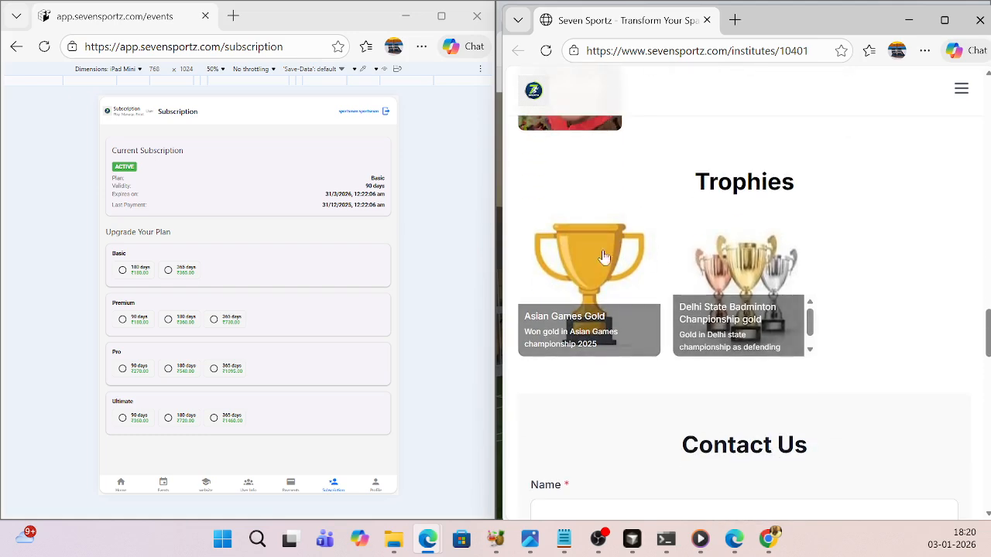
scroll(700, 295, down, 6)
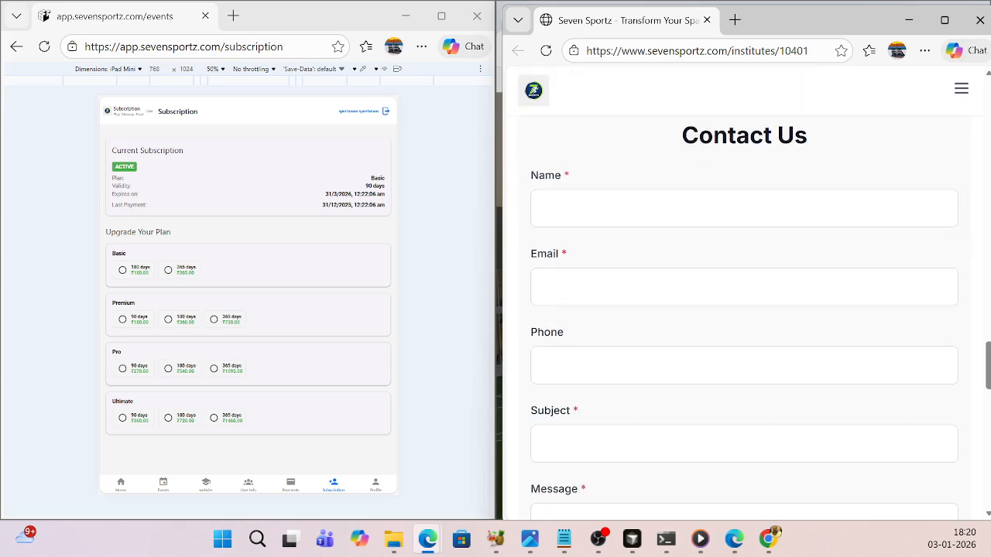
scroll(701, 295, down, 5)
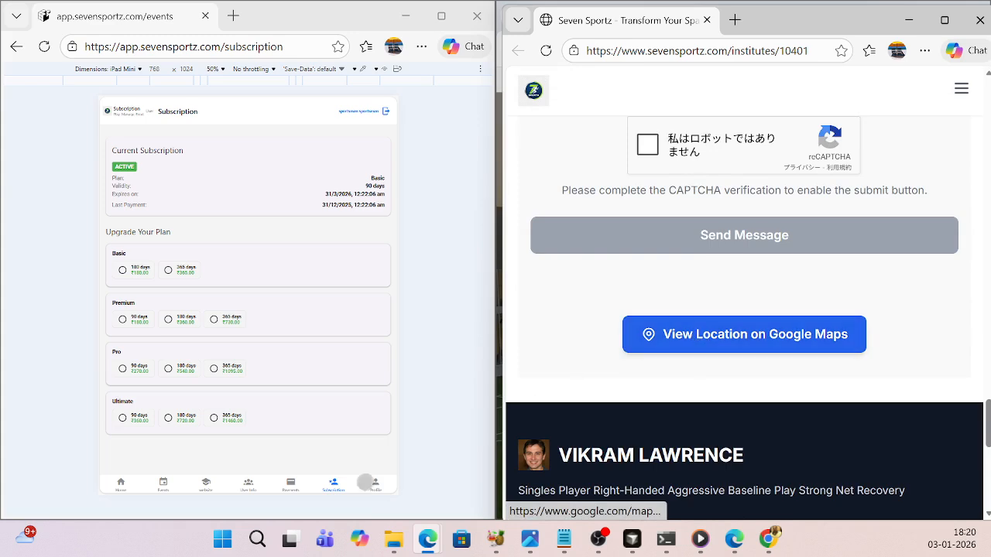
- Start creating another website in the account's website section and fill its form with the last-used saved badminton player profile
scroll(653, 343, up, 4)
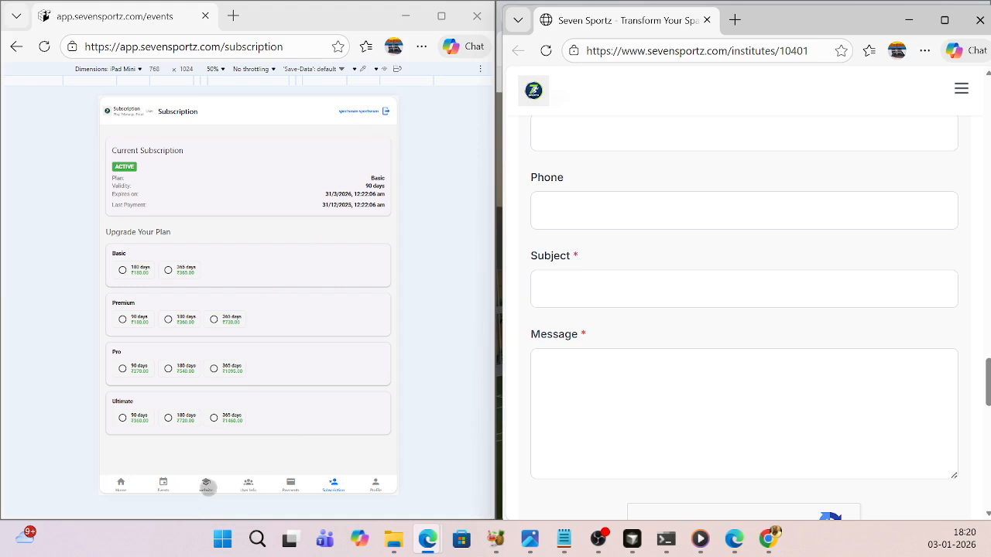
click(206, 485)
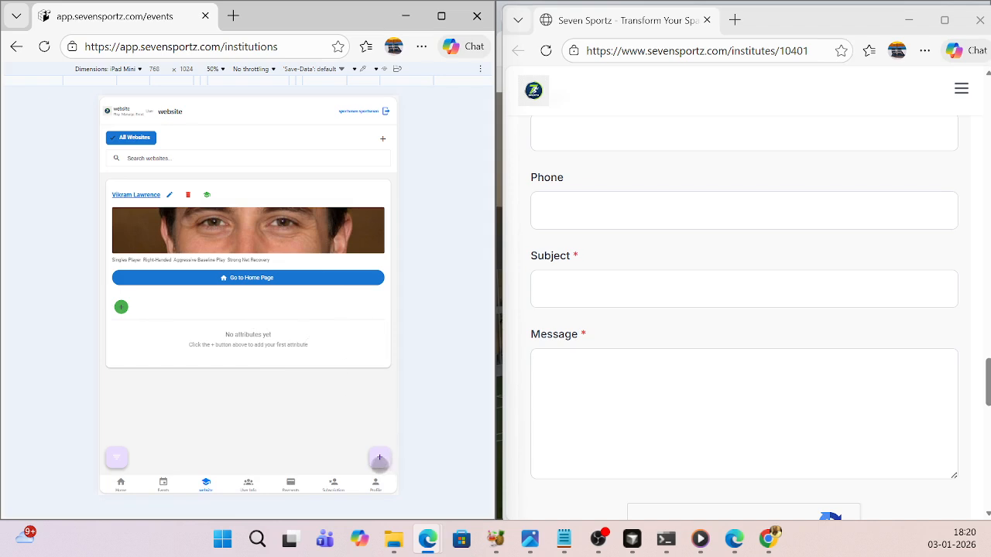
click(379, 459)
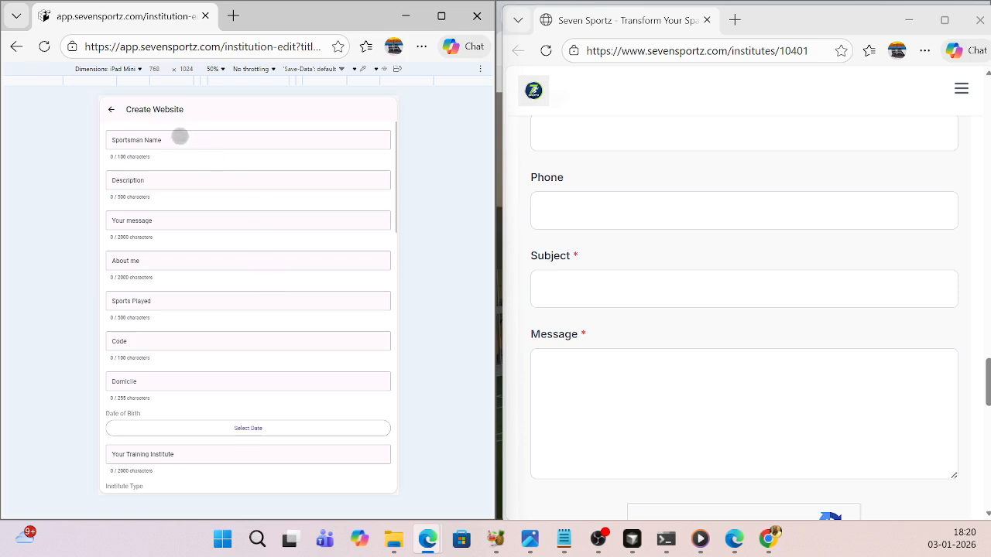
click(180, 136)
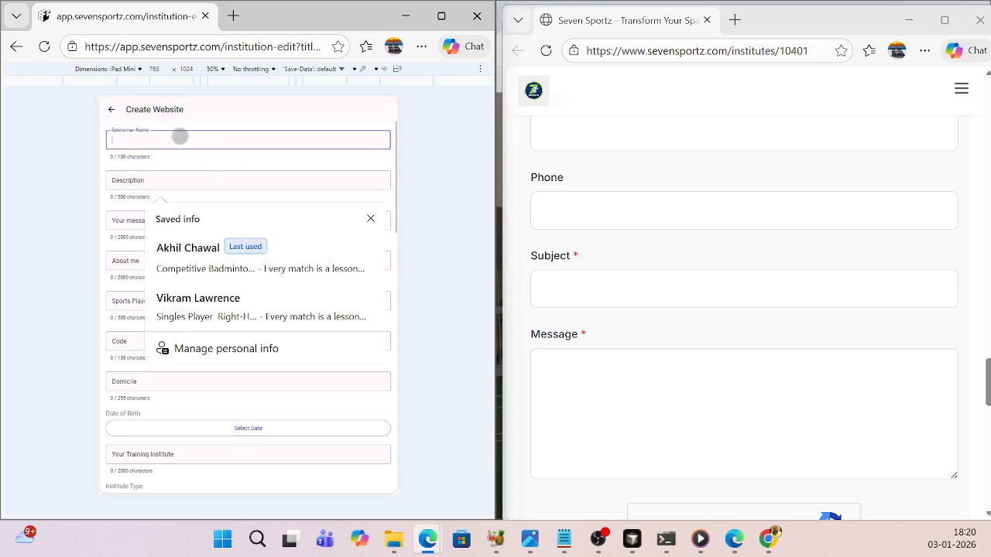
click(209, 251)
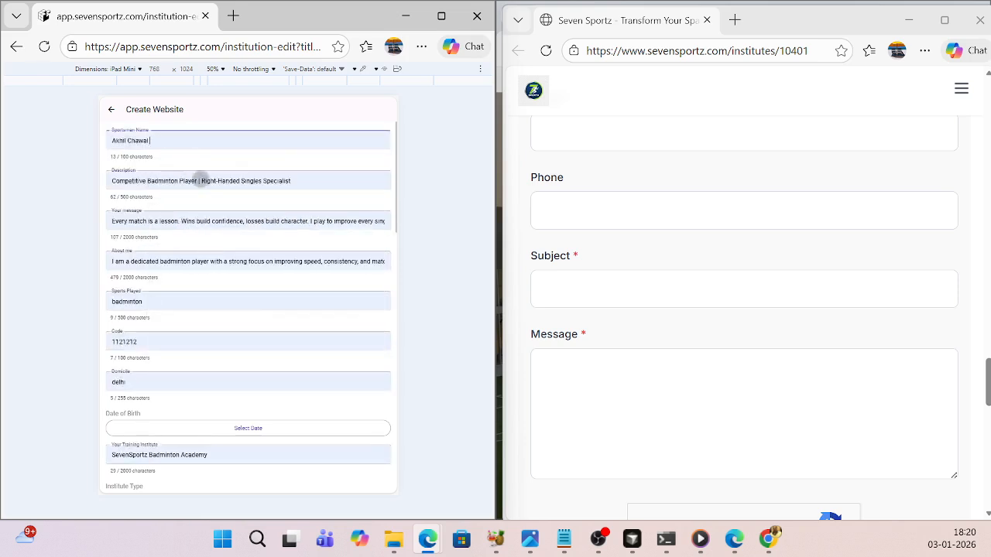
- Replace the player's code with a new five-digit code and set the date of birth to the current day
click(168, 340)
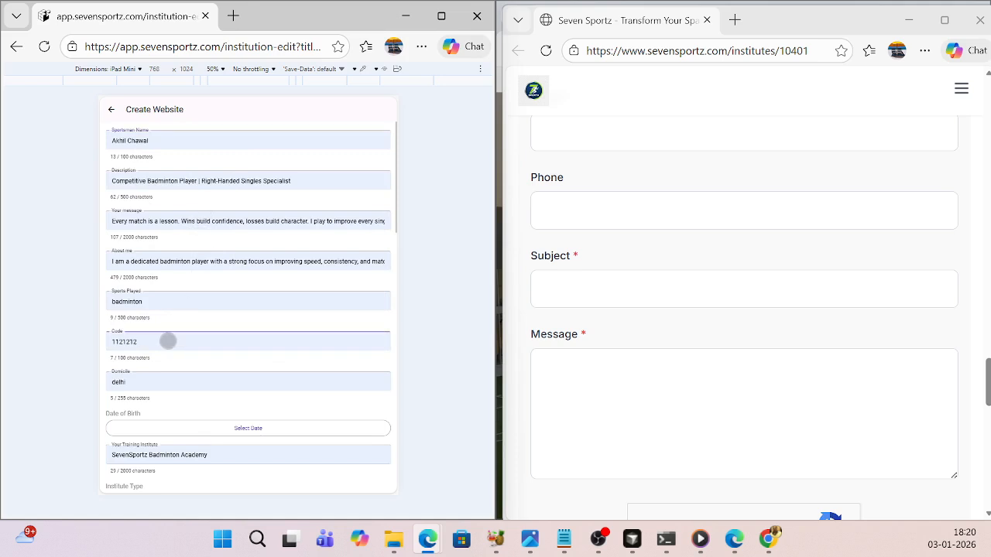
key(BackSpace)
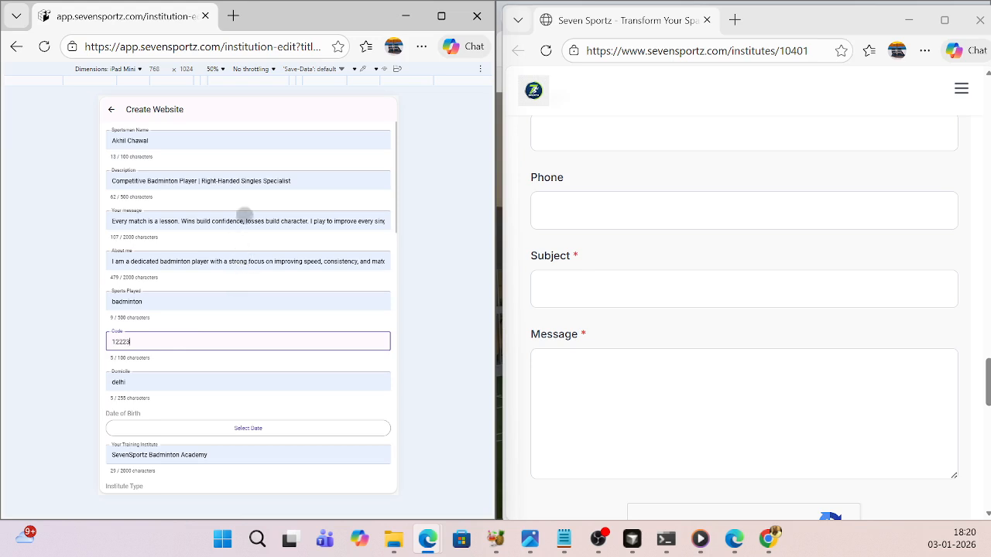
scroll(241, 221, down, 2)
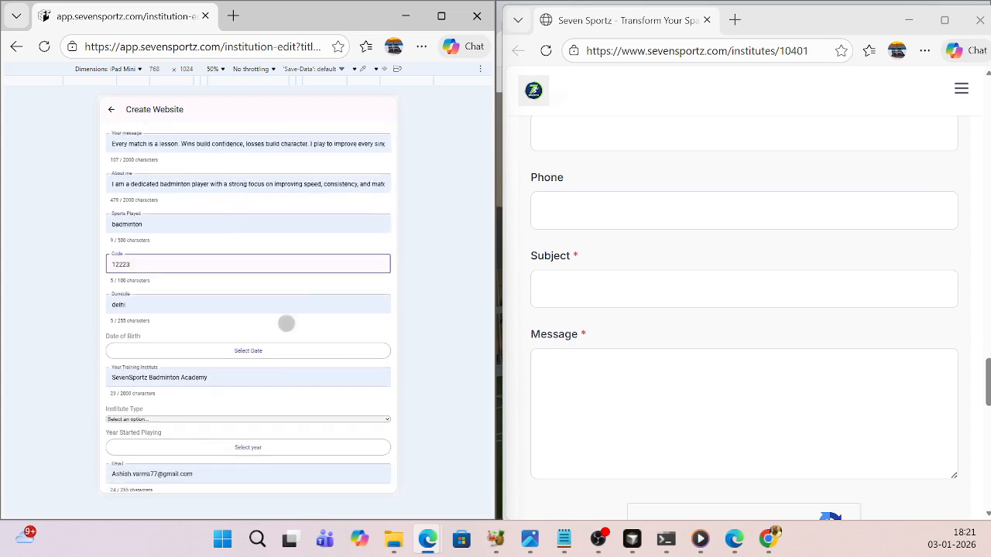
click(242, 352)
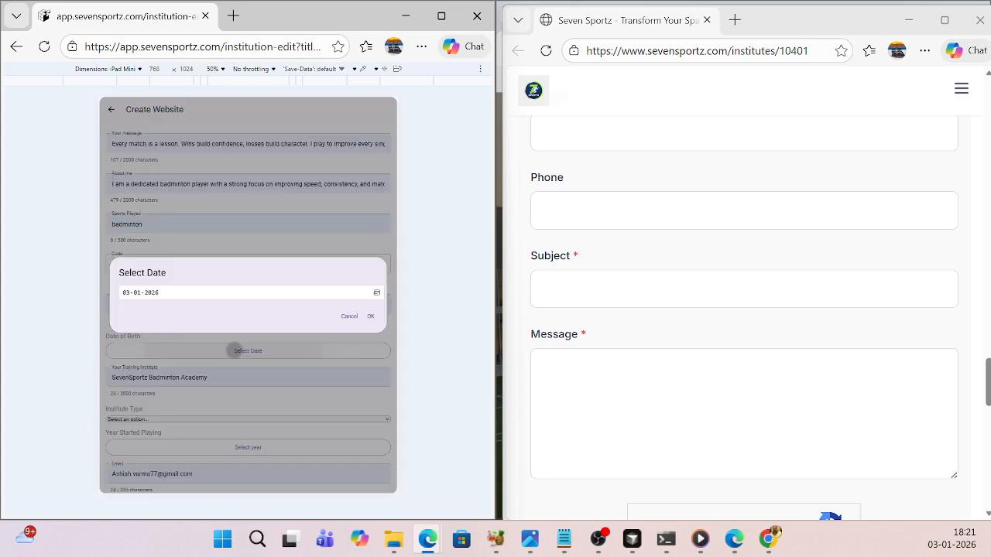
click(301, 294)
click(376, 293)
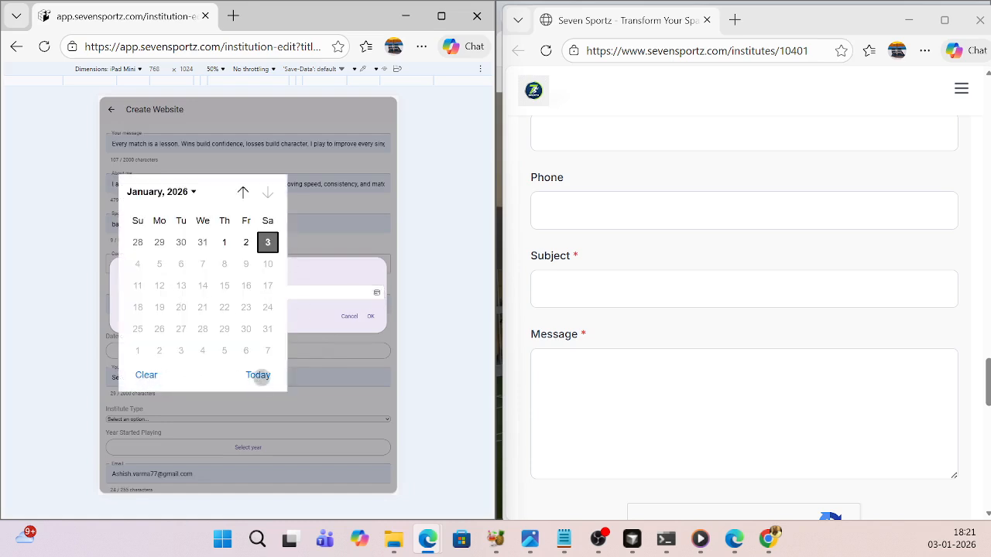
click(257, 375)
click(371, 316)
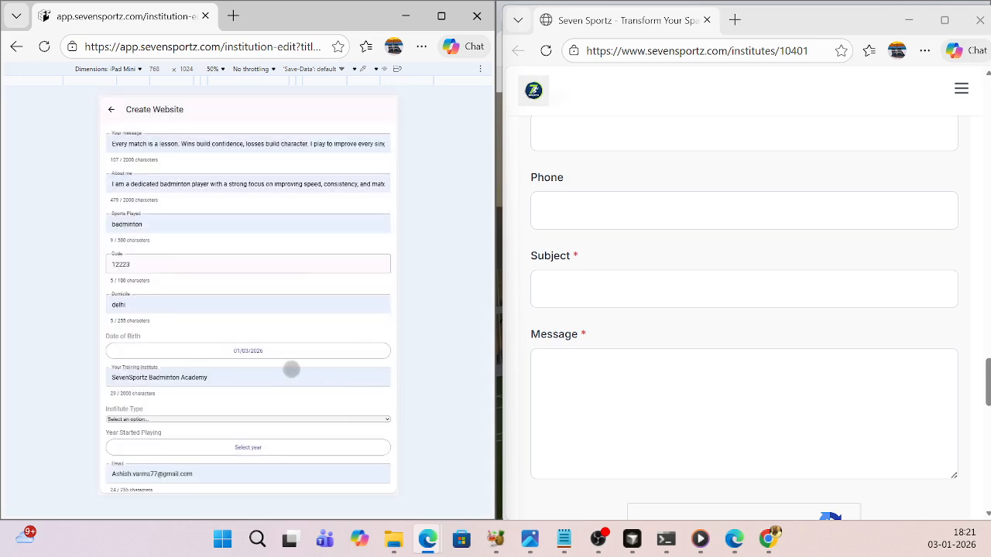
- Set the institute type to Player
scroll(290, 369, down, 1)
click(314, 384)
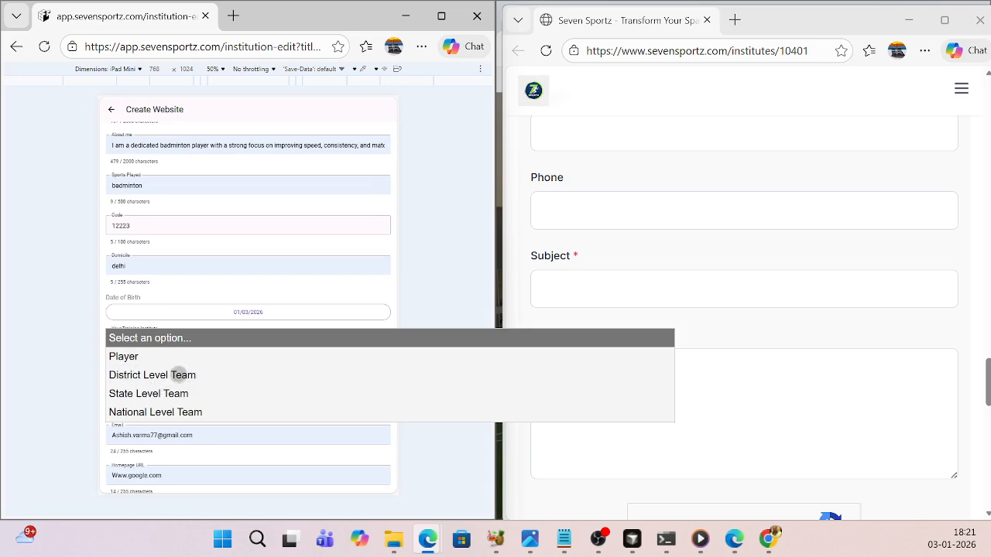
click(126, 358)
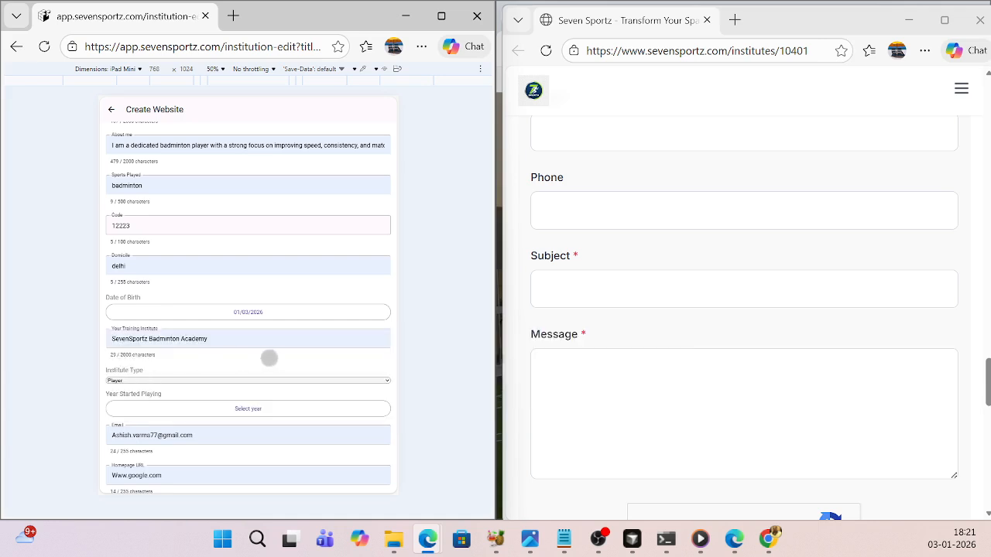
- Set the year started playing to 2025, choosing February in the calendar
scroll(268, 357, down, 1)
scroll(269, 358, down, 1)
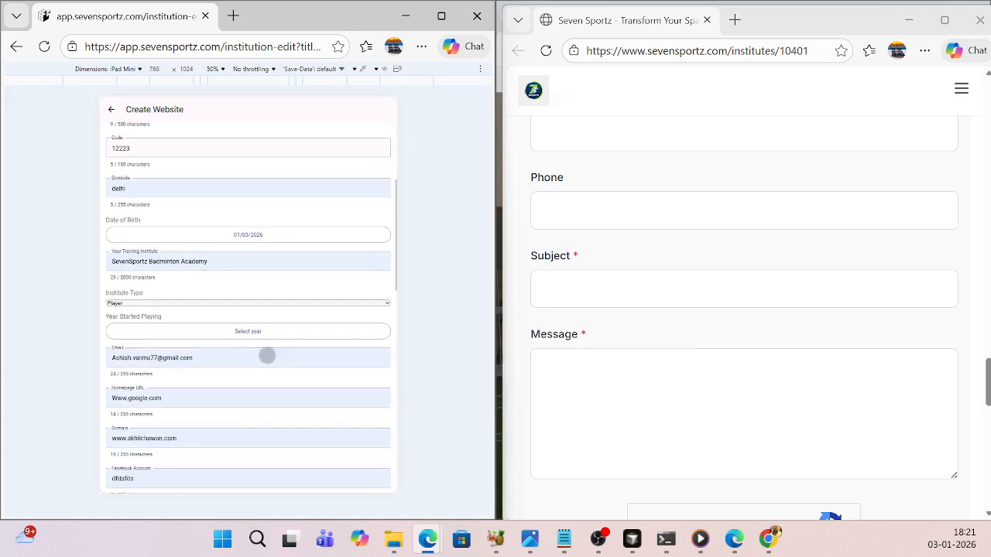
click(252, 332)
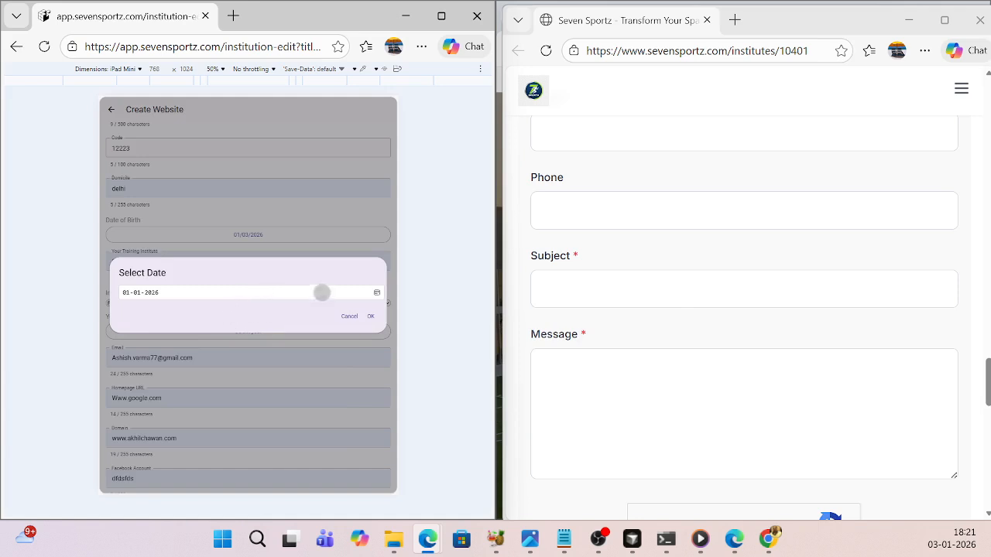
click(376, 293)
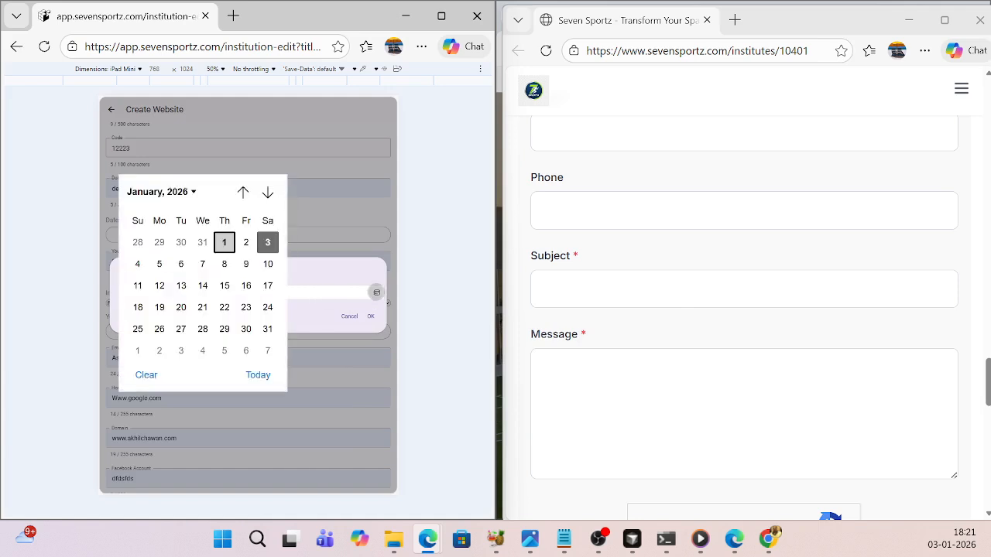
click(195, 192)
click(148, 236)
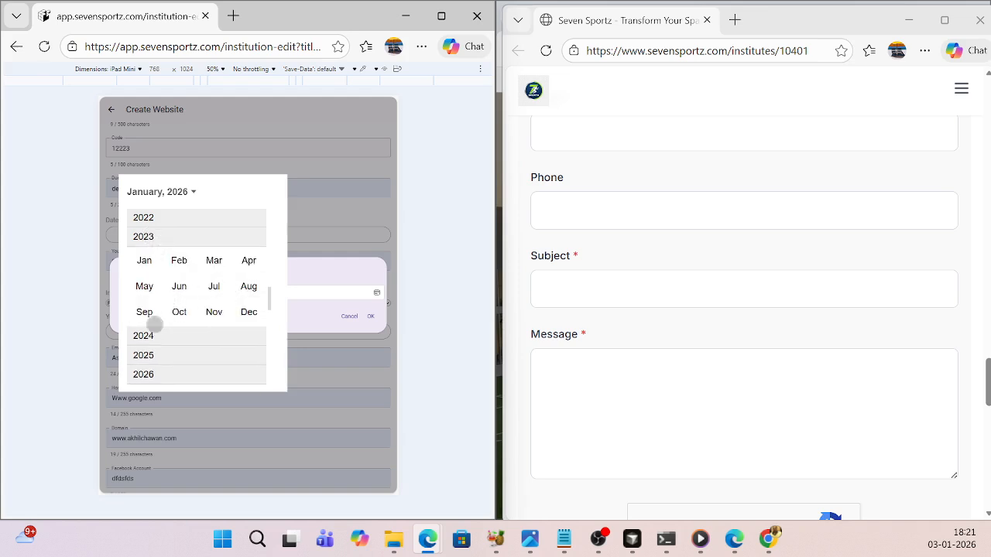
click(147, 350)
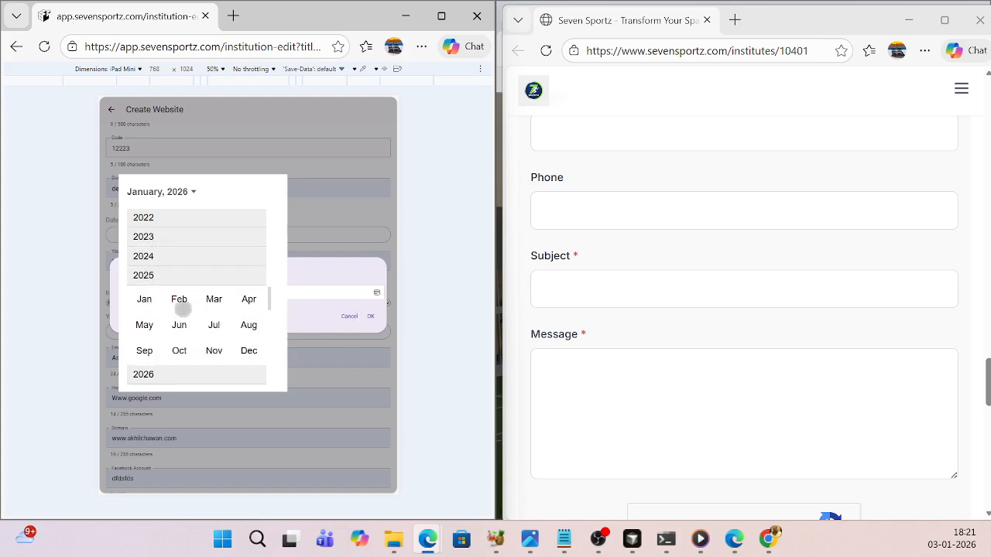
click(179, 300)
click(372, 318)
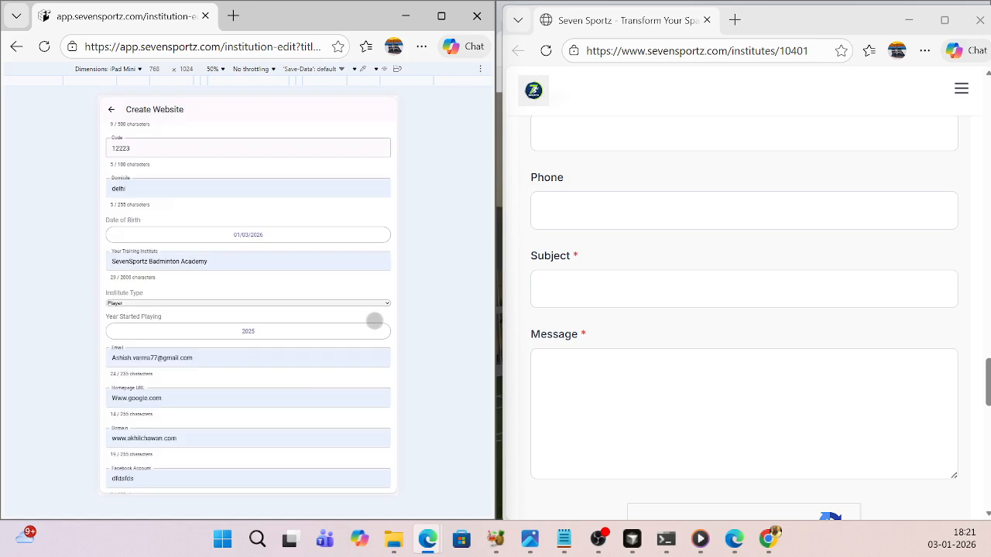
- View the form's Email field and highlight the Contact Us heading on the player's public page
scroll(334, 391, down, 1)
scroll(302, 369, down, 1)
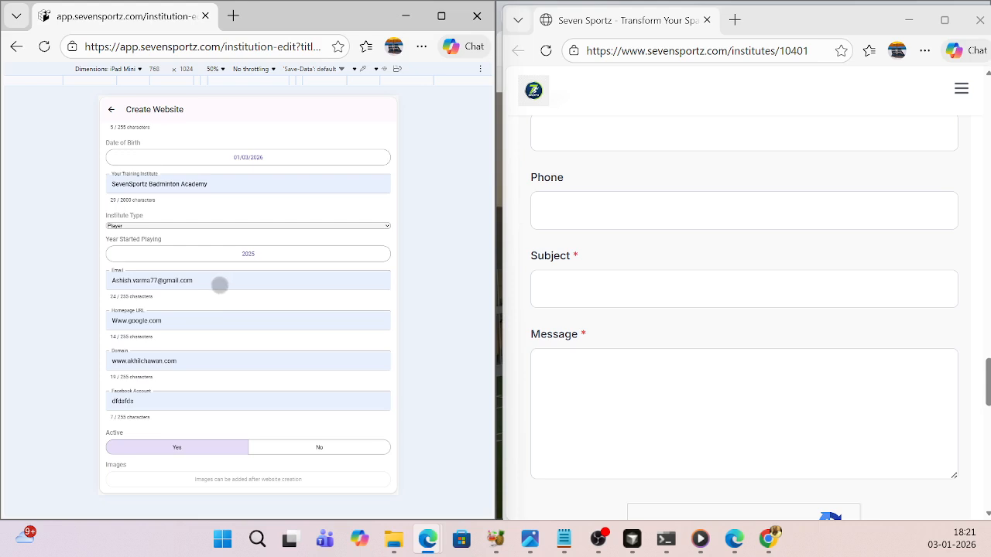
scroll(720, 314, up, 4)
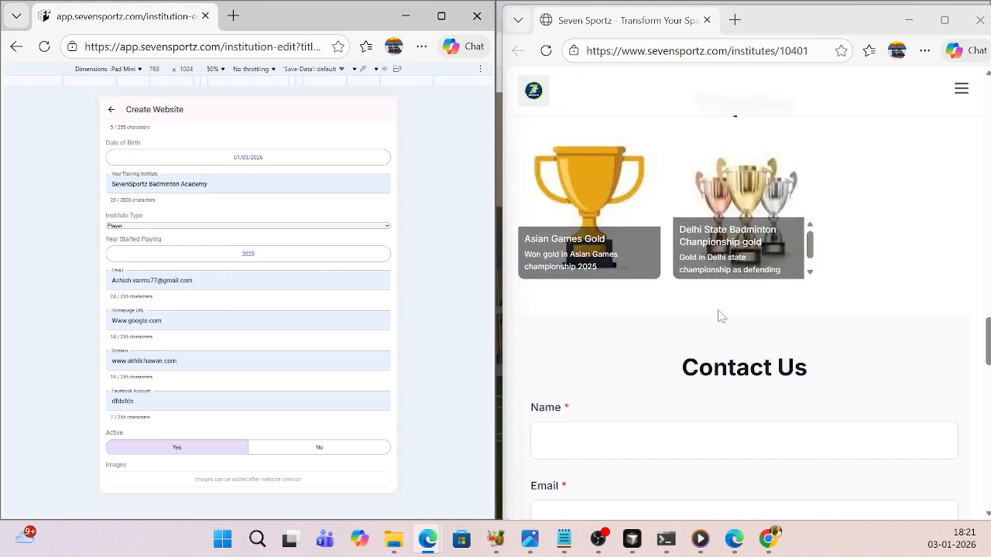
scroll(720, 314, down, 2)
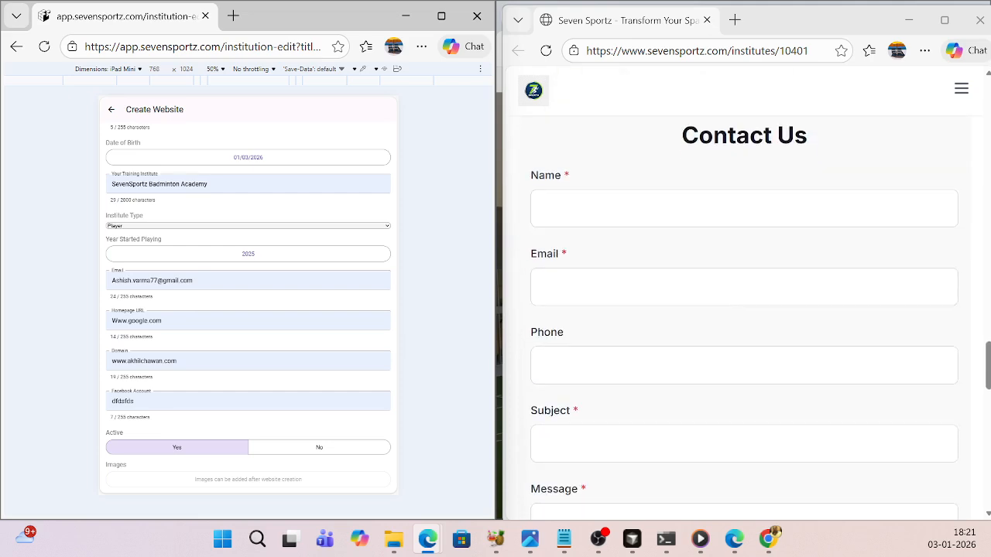
drag(680, 145, 809, 139)
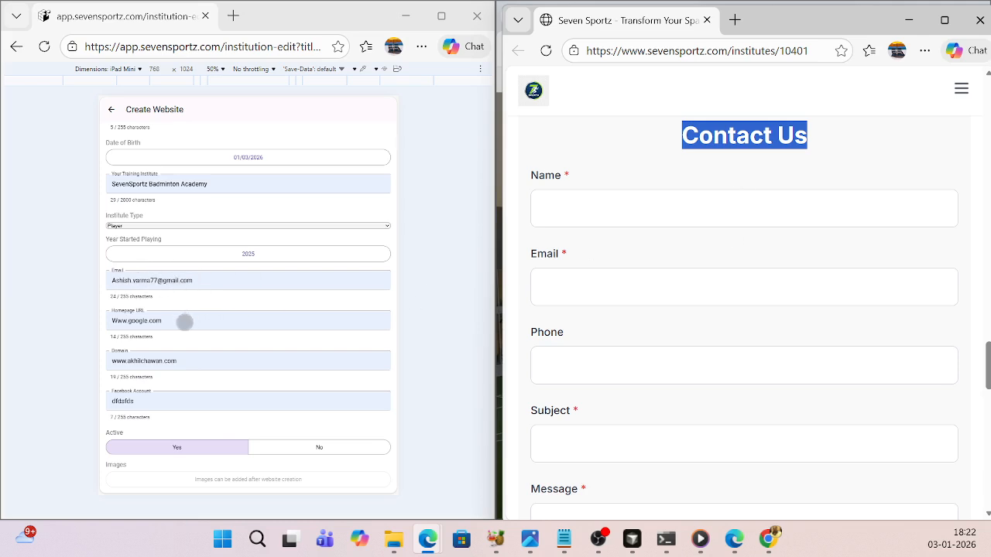
- Examine the Homepage URL, Domain, Facebook Account and Active fields, and highlight the public page's web address
click(184, 321)
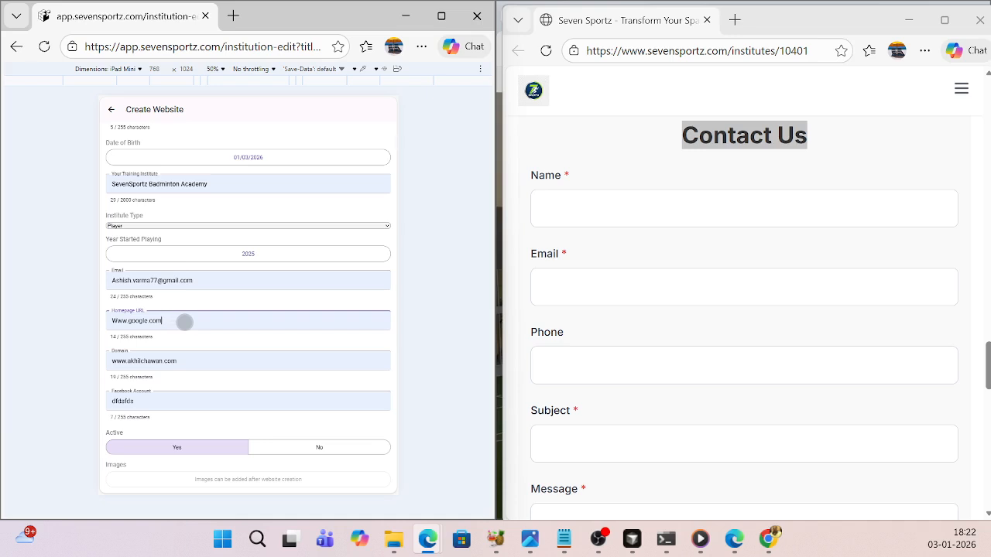
scroll(190, 321, down, 1)
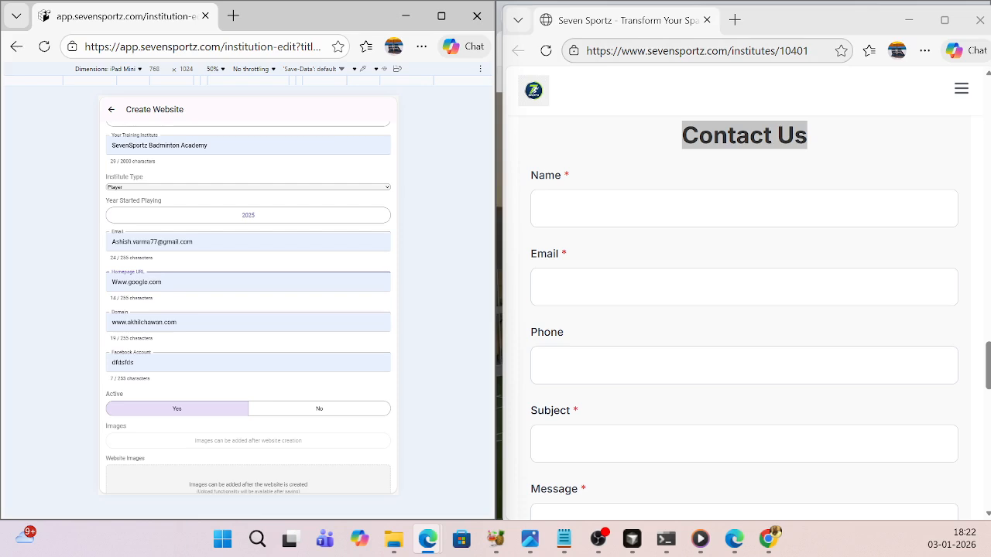
click(703, 51)
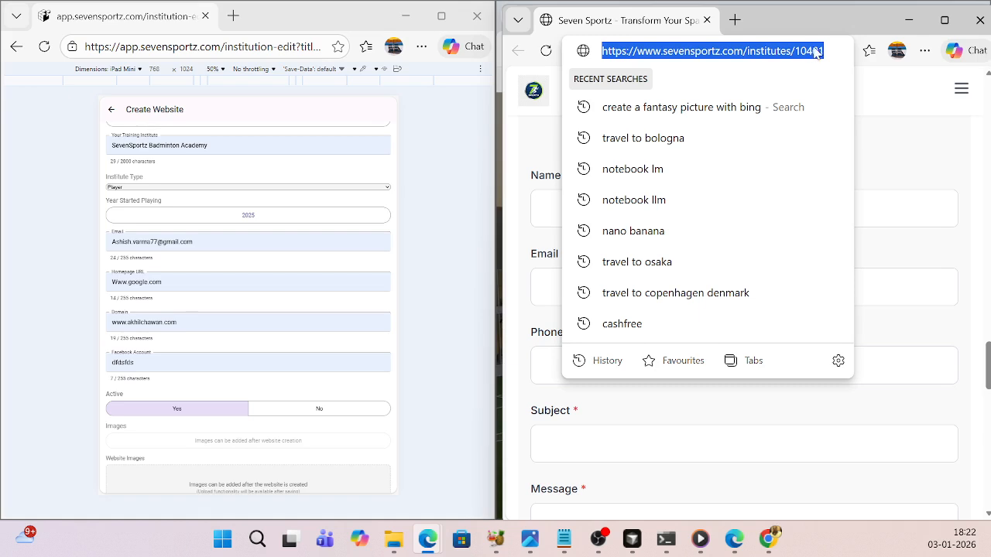
click(882, 84)
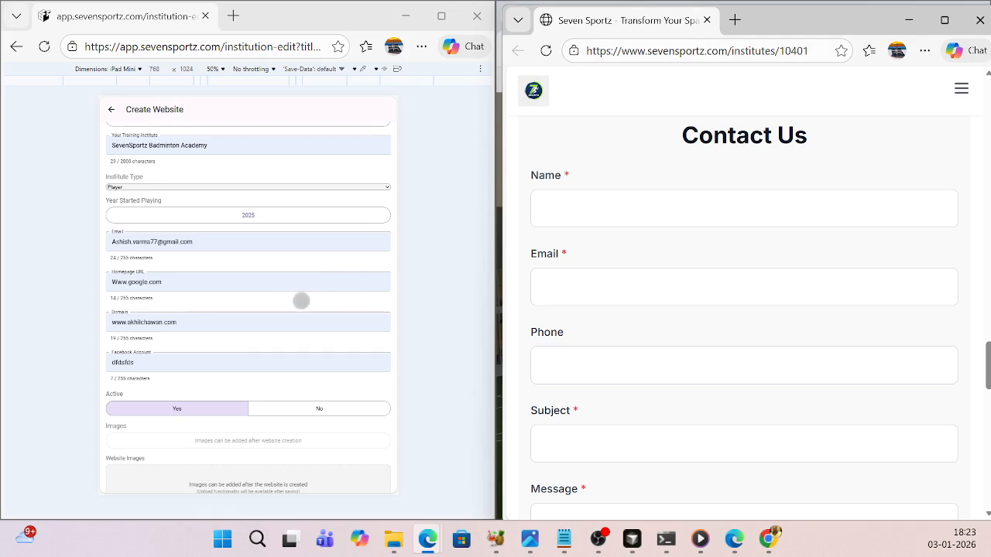
scroll(260, 299, down, 1)
click(175, 328)
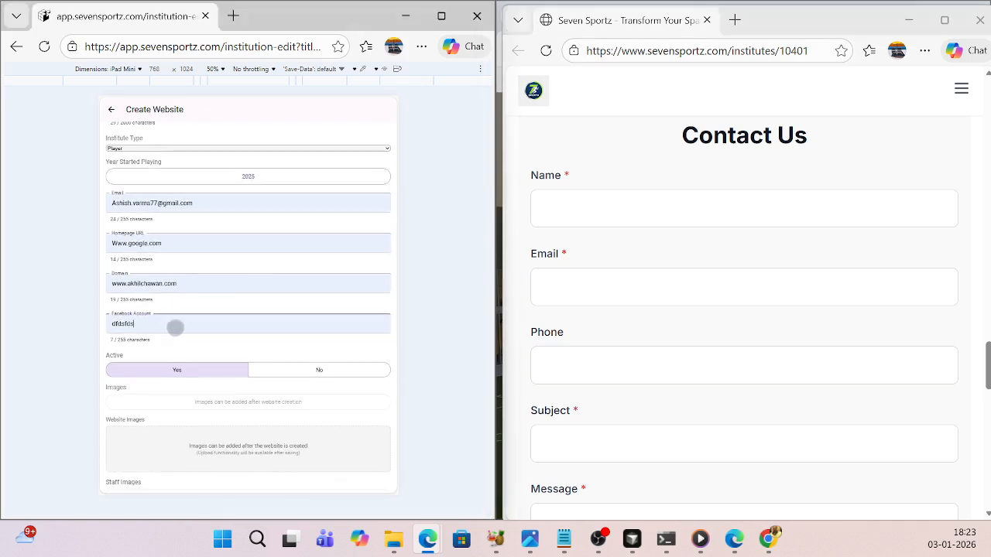
scroll(186, 326, down, 2)
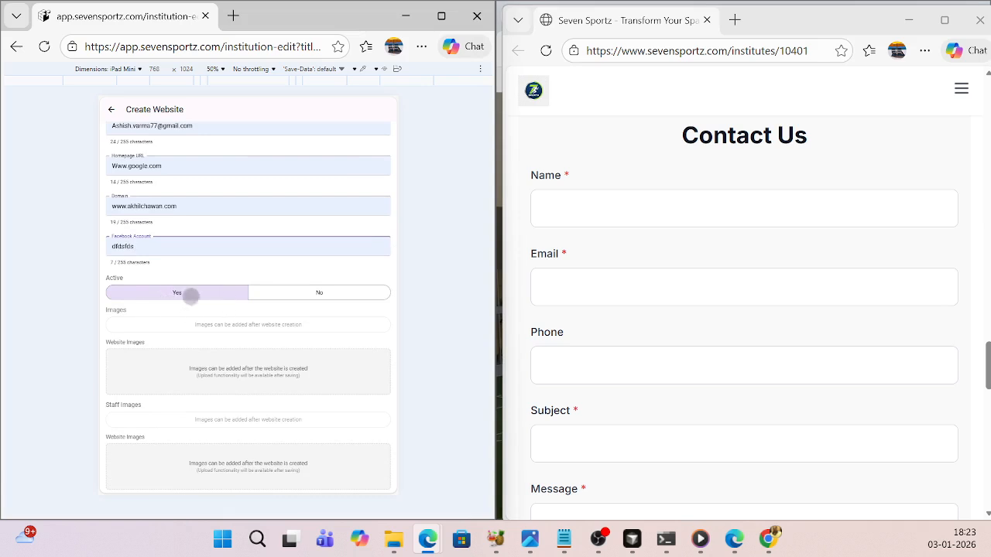
- Set the city in the website's address section to New Delhi
scroll(231, 315, down, 6)
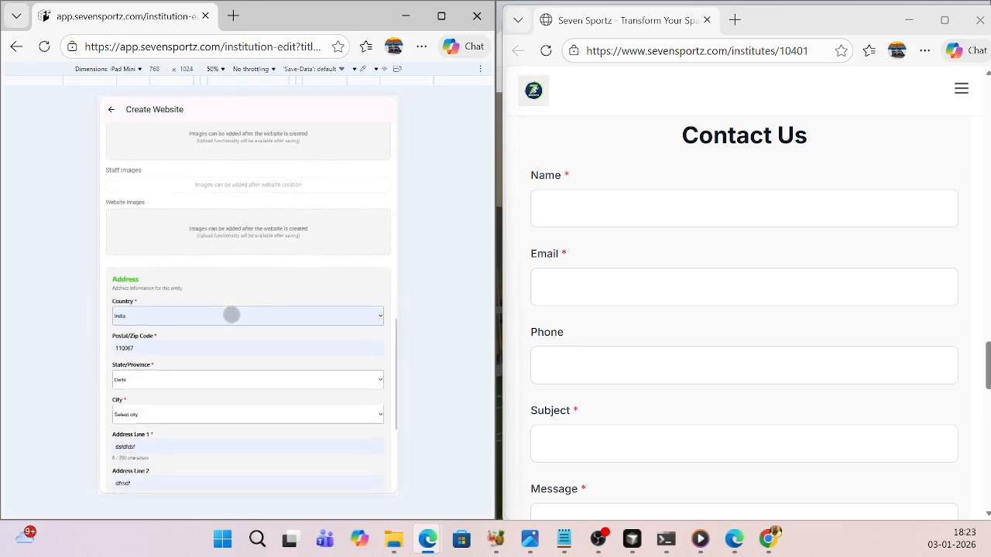
scroll(232, 314, down, 2)
click(374, 342)
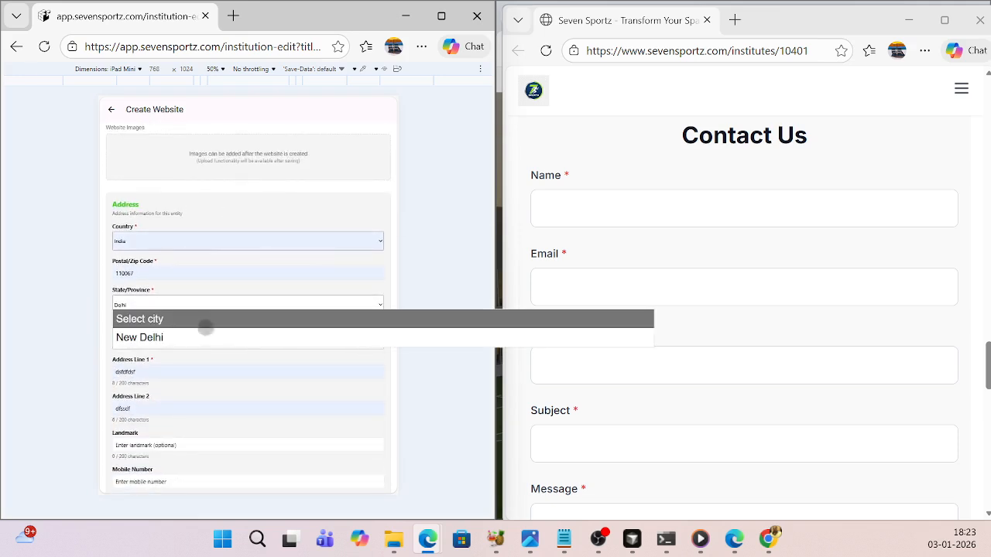
click(144, 349)
click(276, 341)
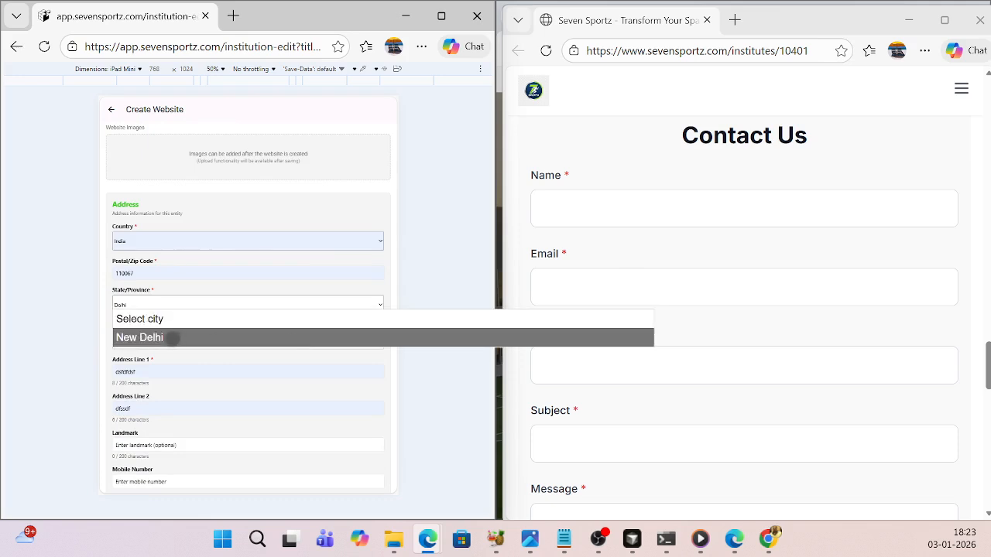
click(147, 336)
- Request the current location for the website and view the Google Maps location link on the public page
scroll(250, 367, down, 3)
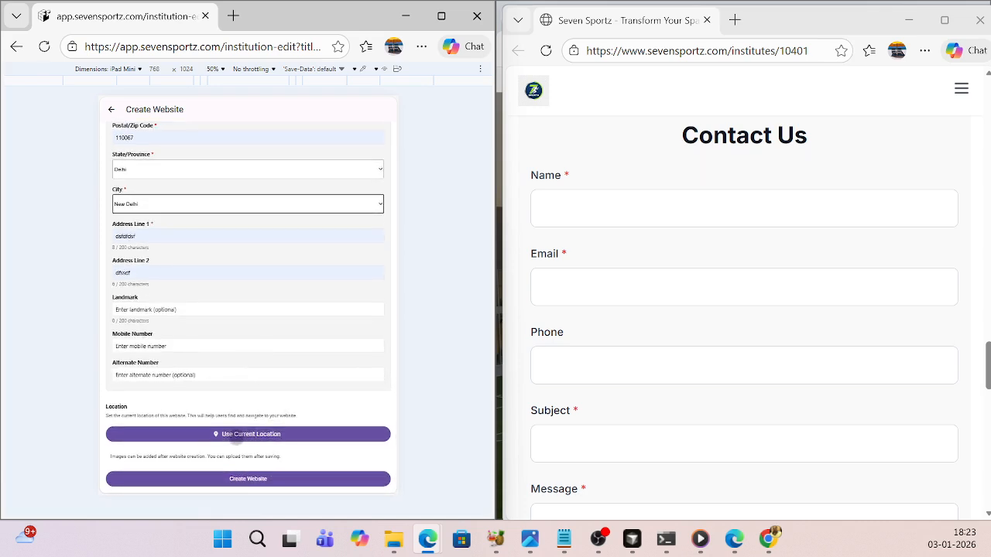
click(237, 436)
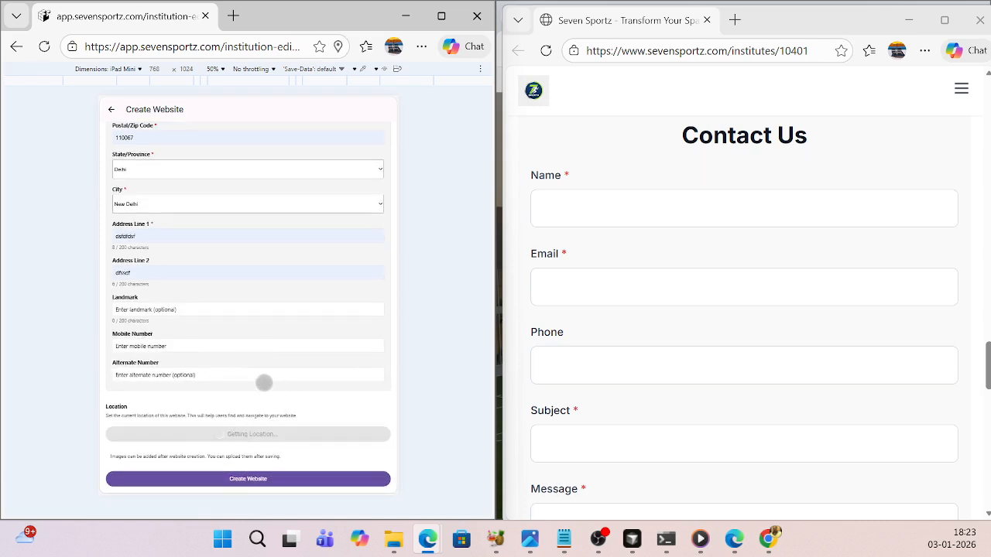
scroll(815, 354, down, 5)
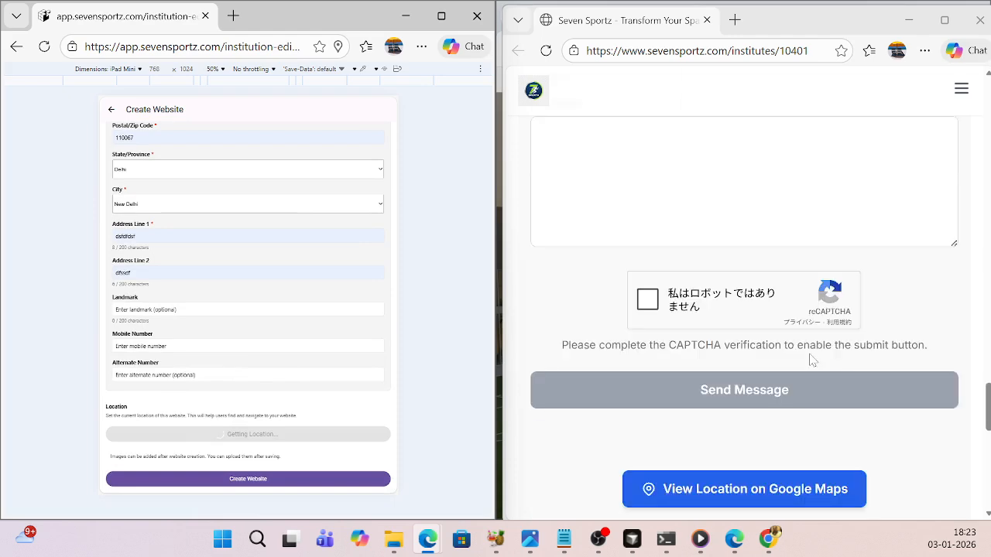
- Review the filled-in Create Website form, from the player details to the address and current location, and the end of the public page
scroll(782, 372, down, 3)
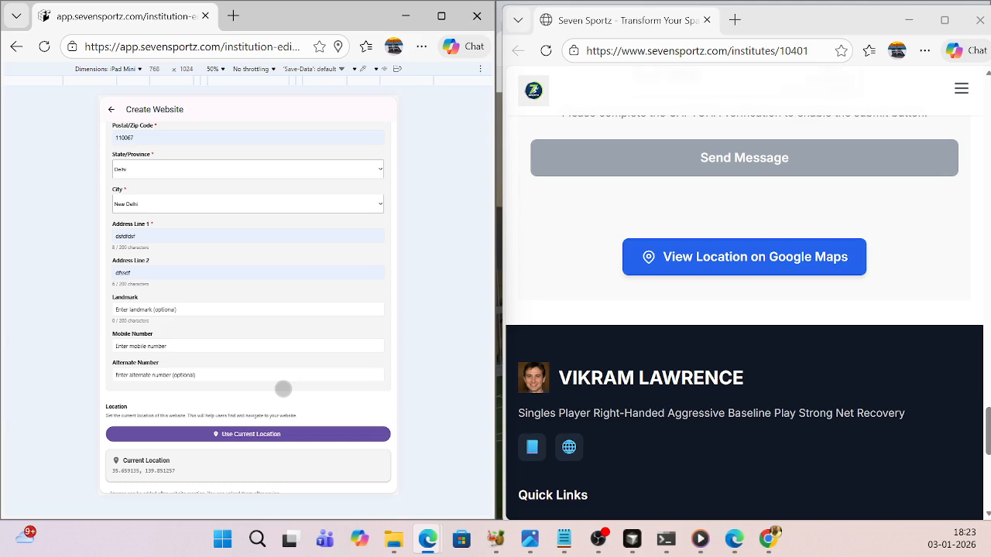
scroll(283, 389, down, 1)
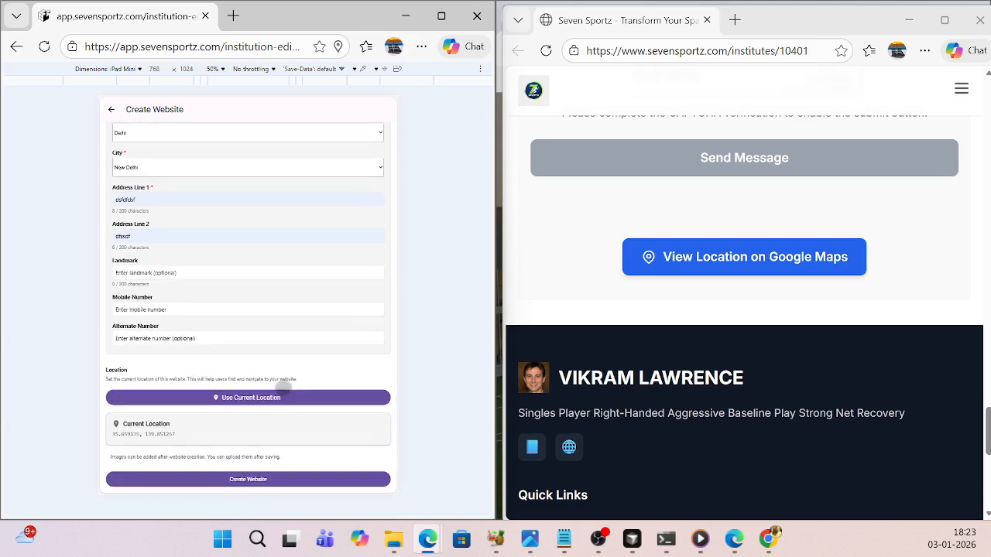
scroll(283, 388, up, 8)
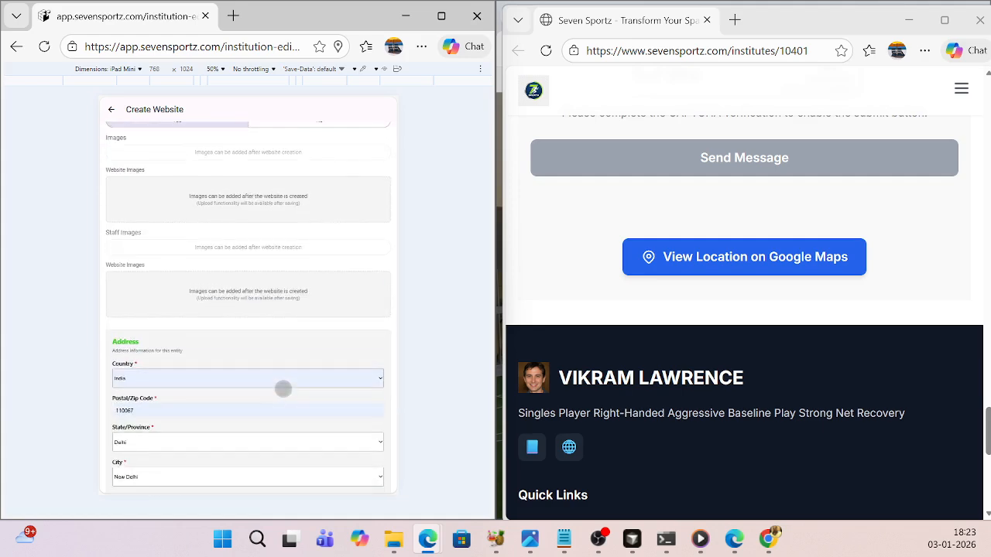
scroll(283, 389, down, 3)
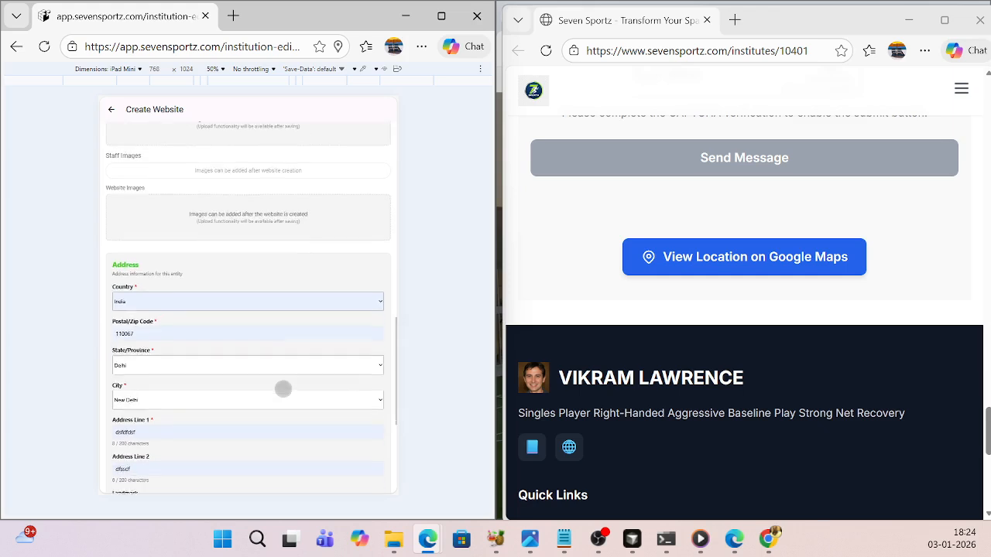
scroll(283, 388, down, 4)
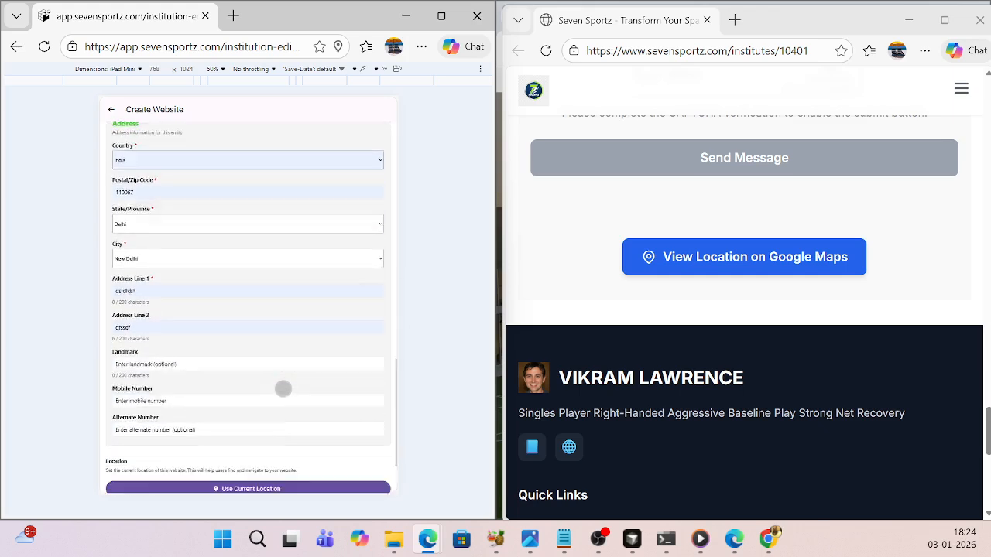
scroll(283, 389, down, 1)
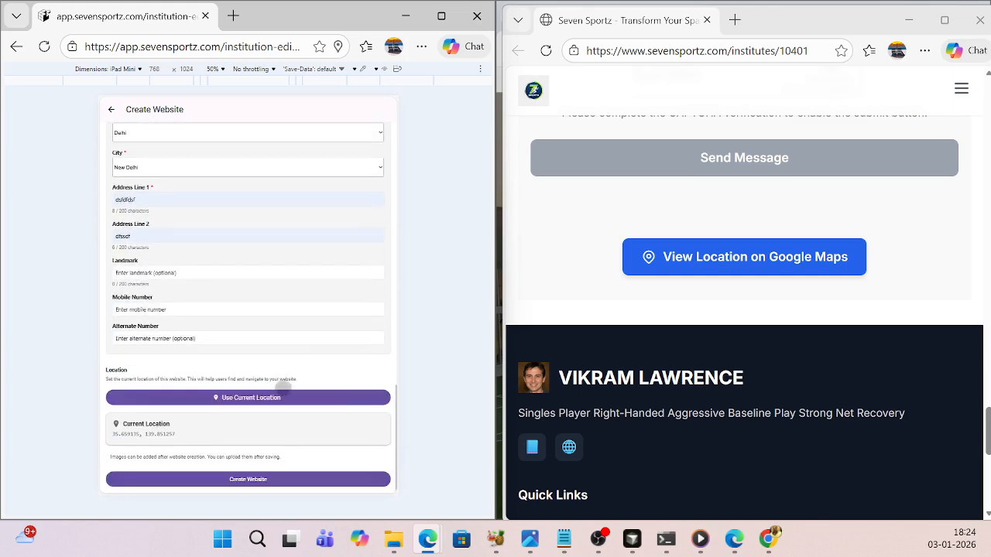
scroll(282, 389, up, 15)
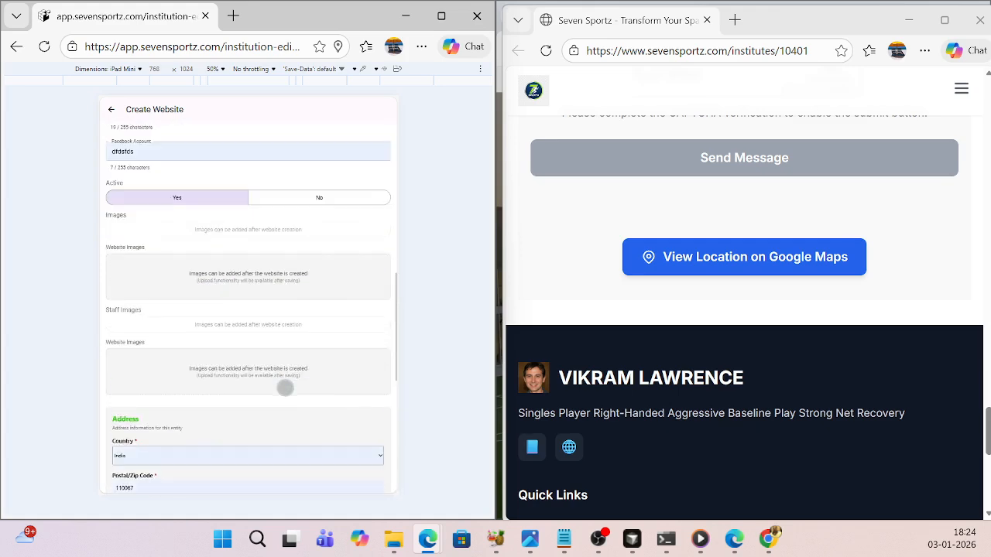
scroll(285, 387, up, 3)
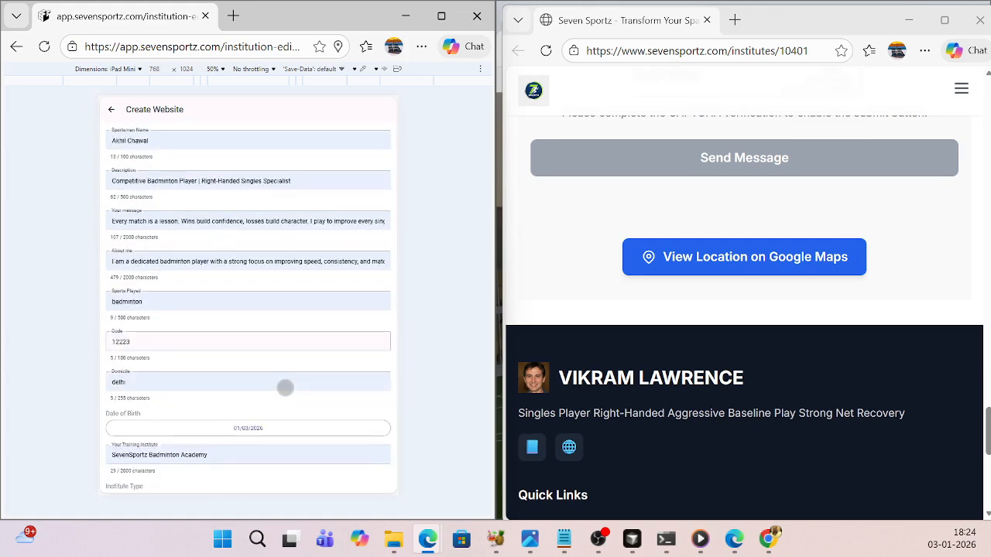
- Create the player website from the filled-in form and acknowledge the result
scroll(285, 388, down, 12)
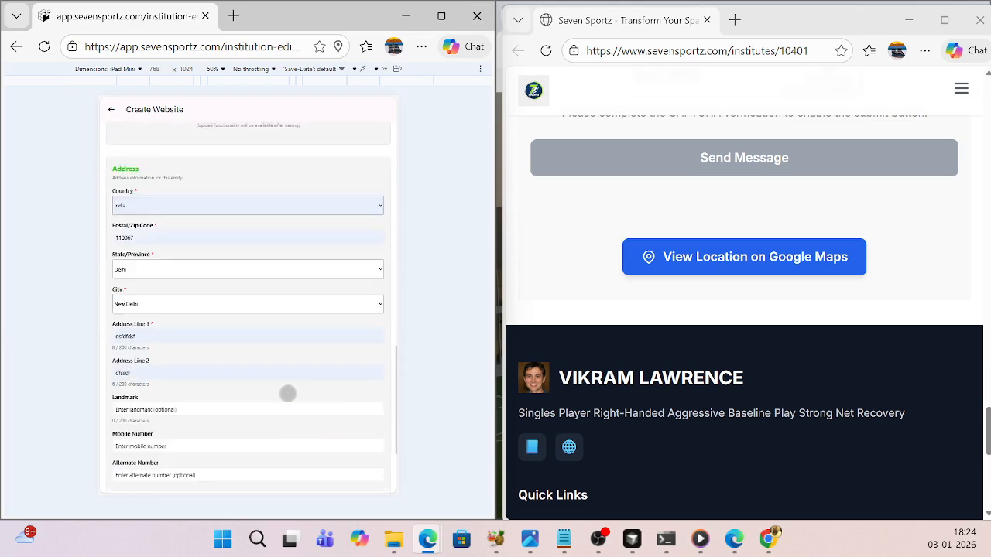
scroll(287, 393, down, 4)
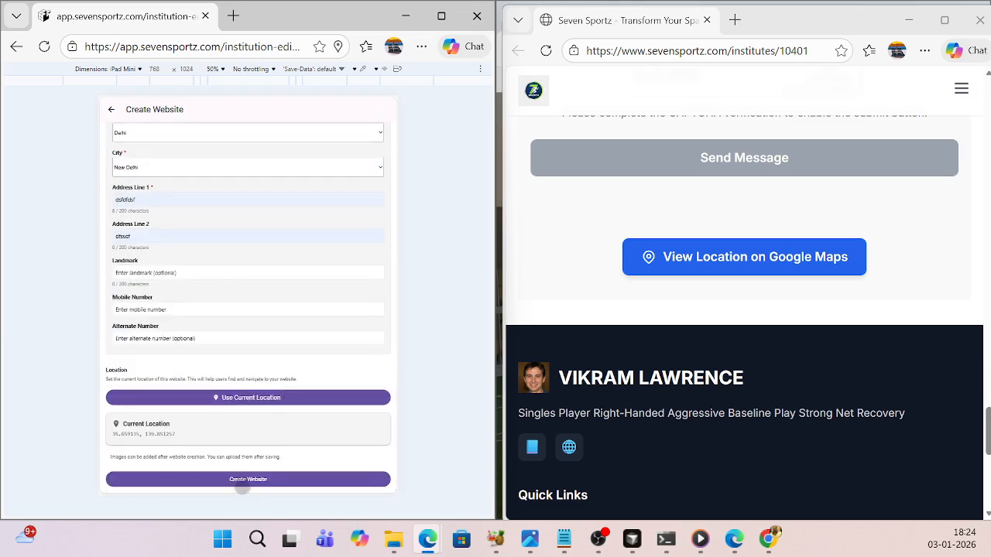
click(243, 482)
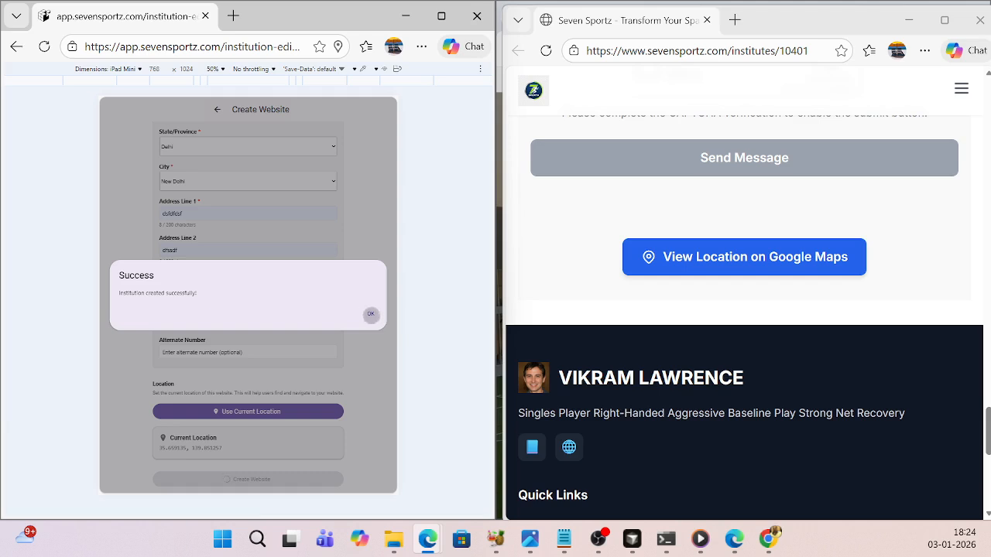
click(371, 313)
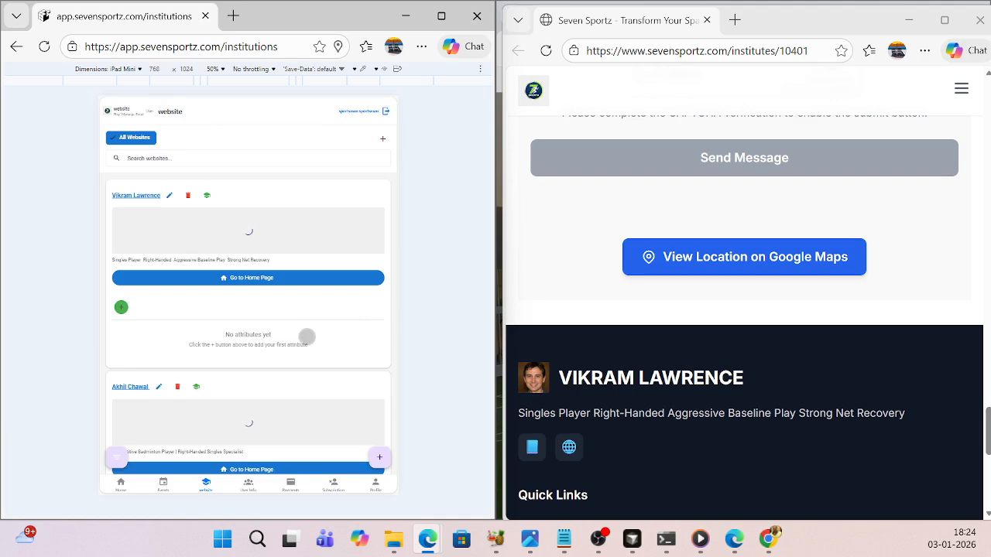
- Open the new badminton player's public page from the website list and move it into the second browser window
scroll(305, 336, down, 2)
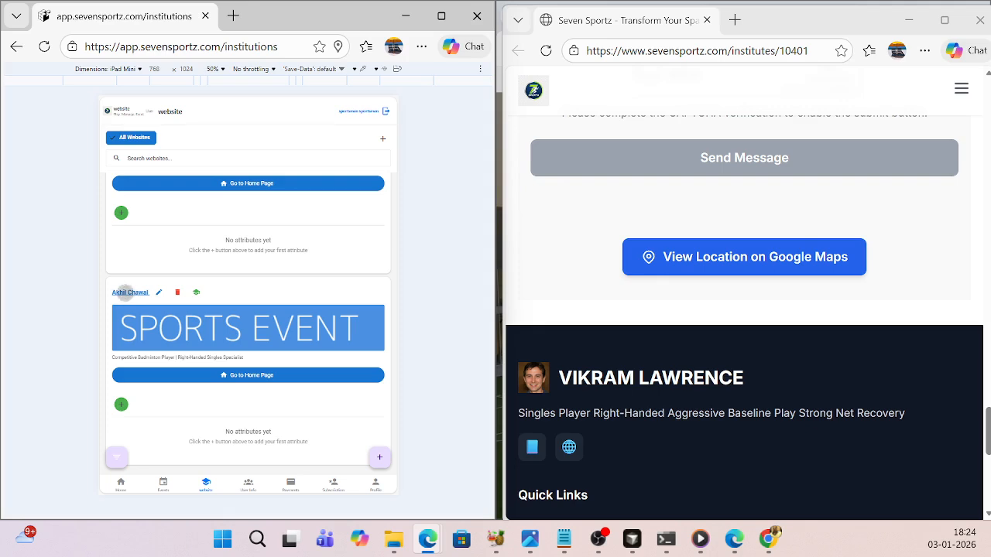
click(124, 292)
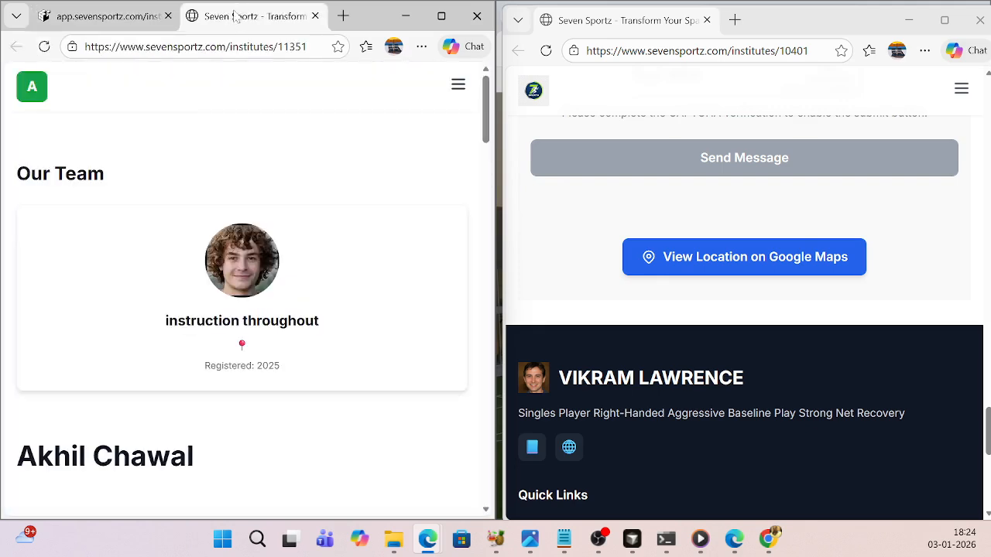
drag(235, 16, 588, 21)
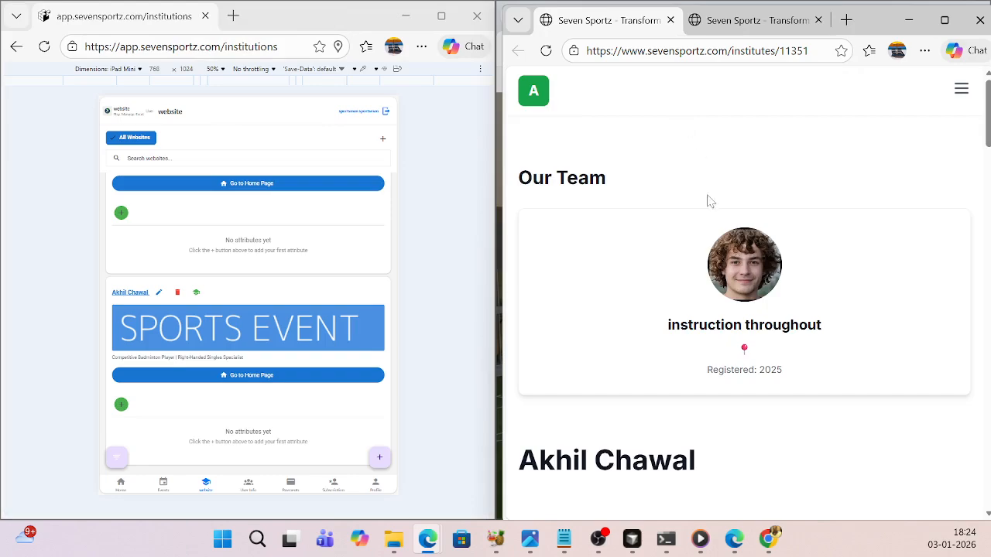
- Examine the new player's public page, from the team card, description and About me text to the contact form and Google Maps link
scroll(707, 201, down, 10)
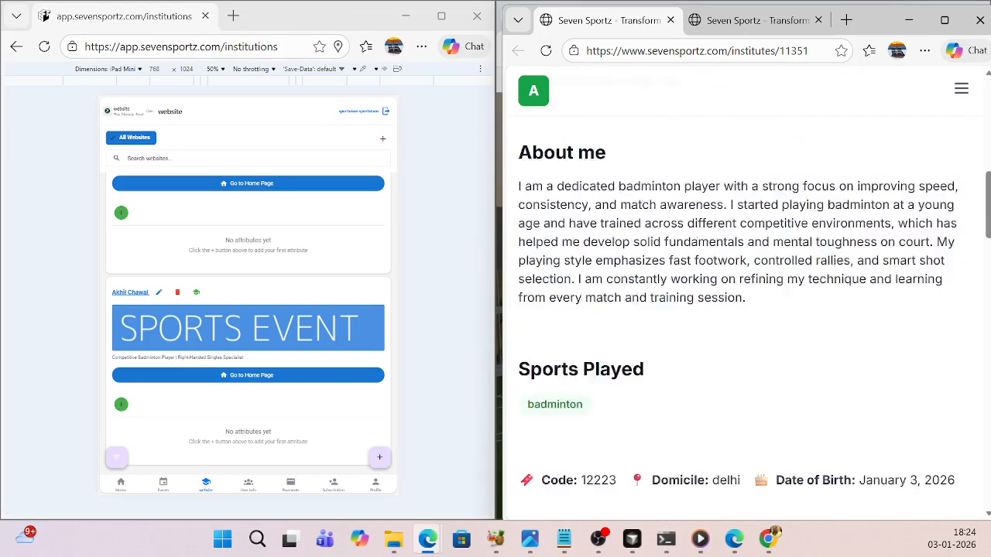
scroll(744, 294, up, 2)
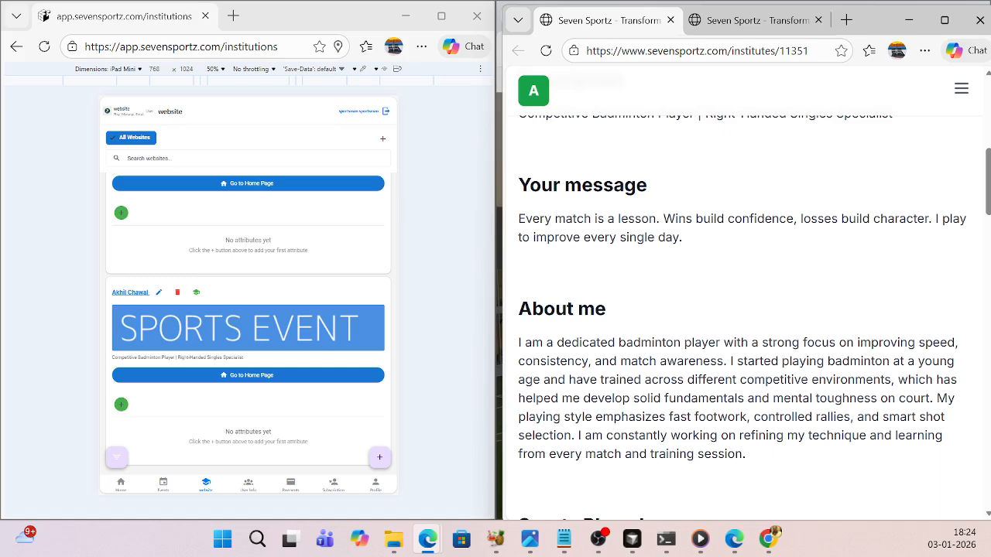
scroll(743, 310, up, 6)
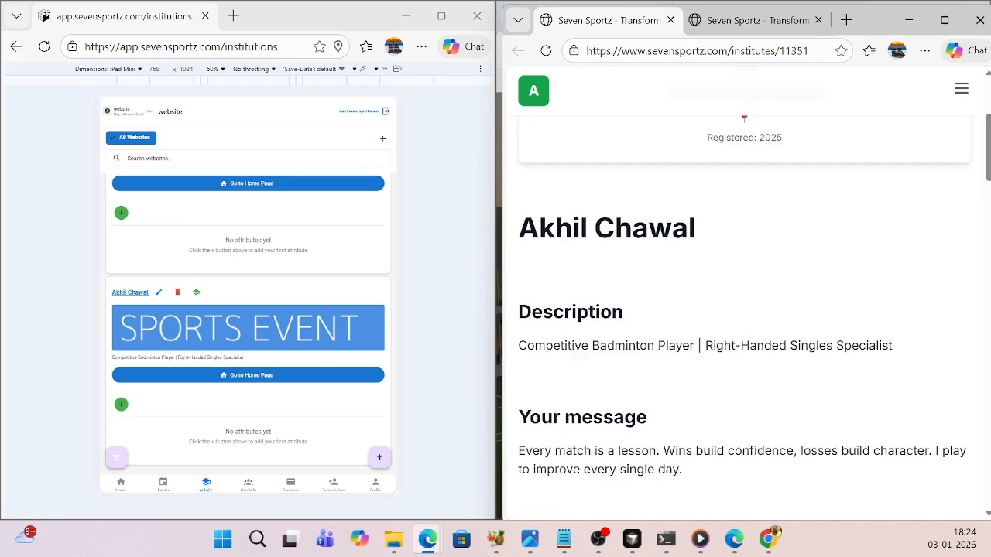
scroll(867, 151, down, 10)
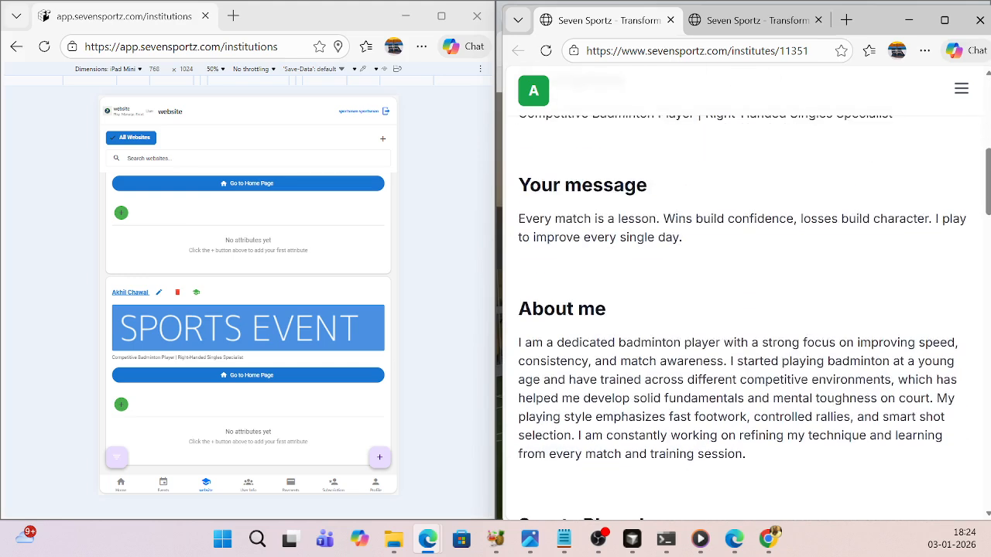
scroll(812, 272, down, 5)
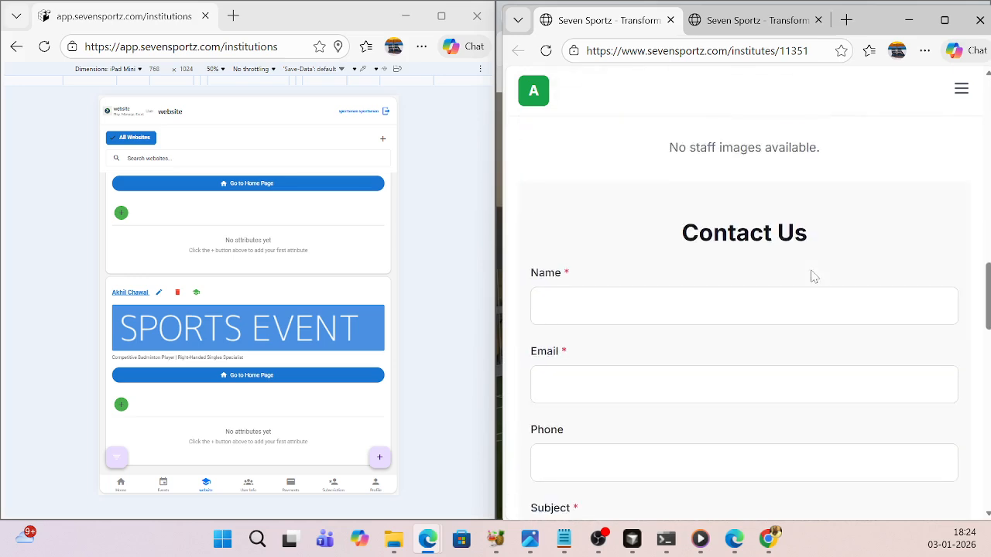
scroll(744, 310, down, 8)
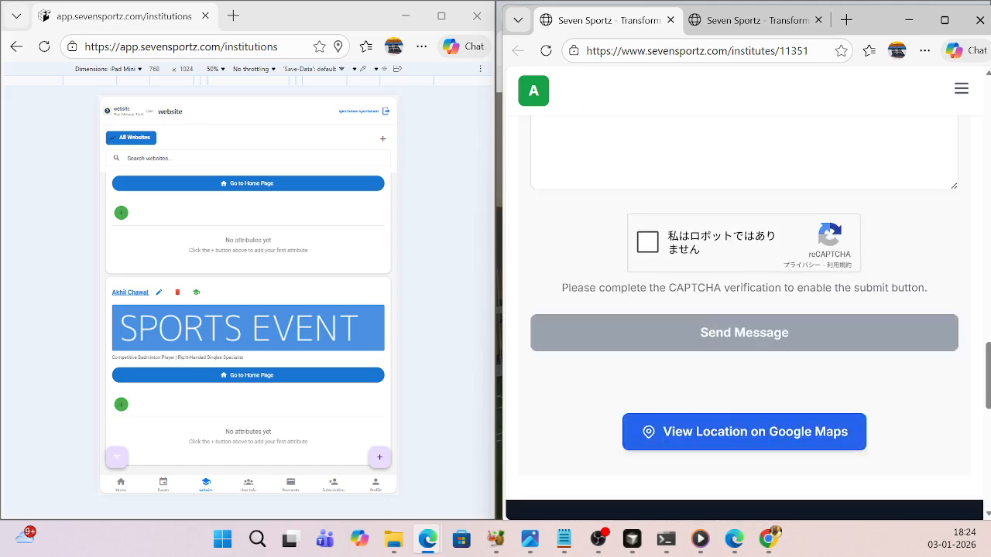
scroll(743, 310, up, 3)
scroll(743, 310, up, 8)
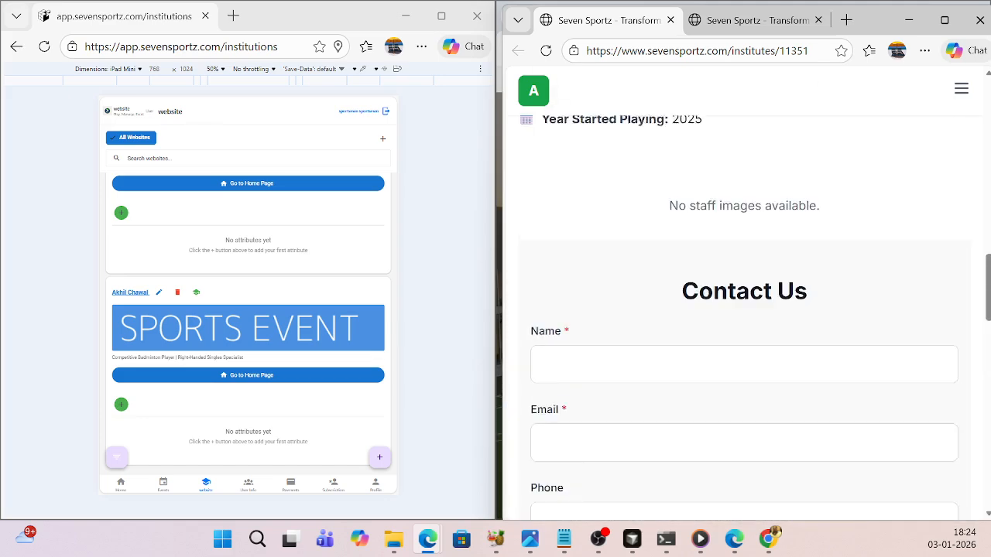
scroll(701, 315, up, 8)
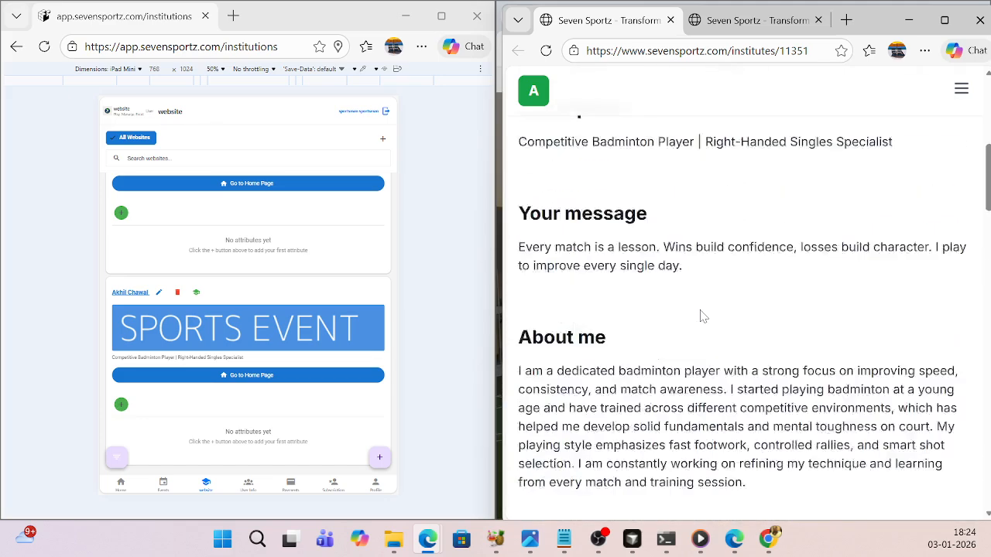
scroll(702, 316, up, 2)
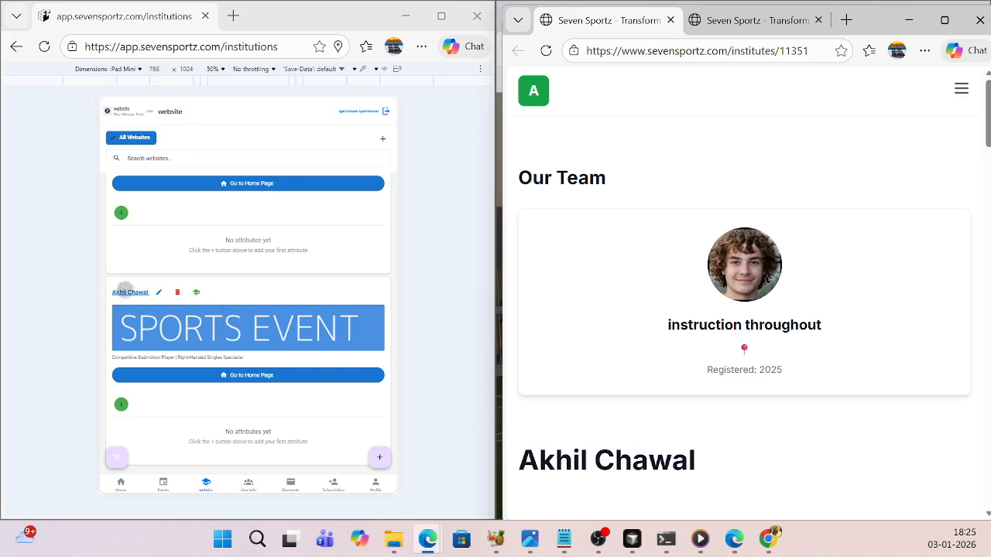
- Open the badminton player's website for editing and start adding a new image under Current Website Images
click(160, 292)
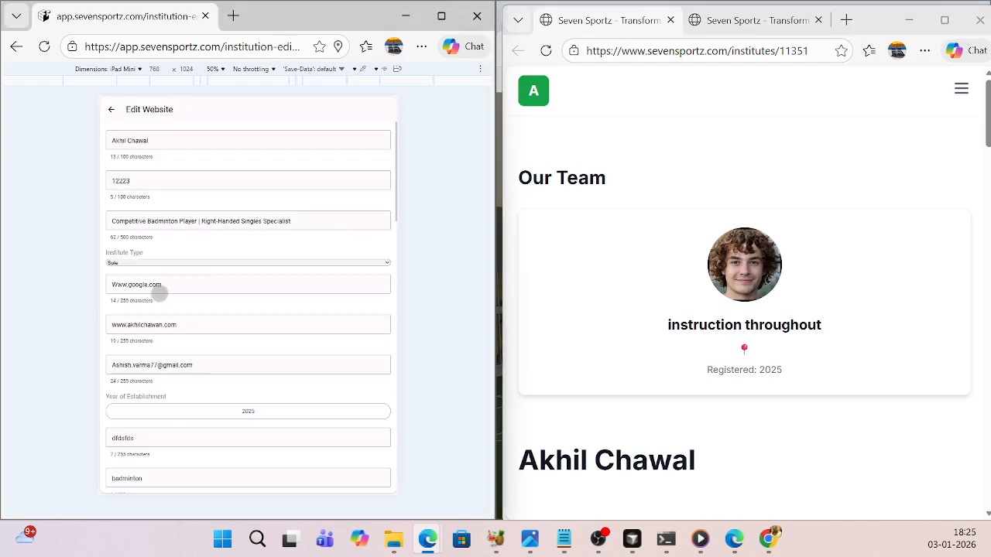
scroll(280, 293, down, 5)
scroll(281, 292, down, 1)
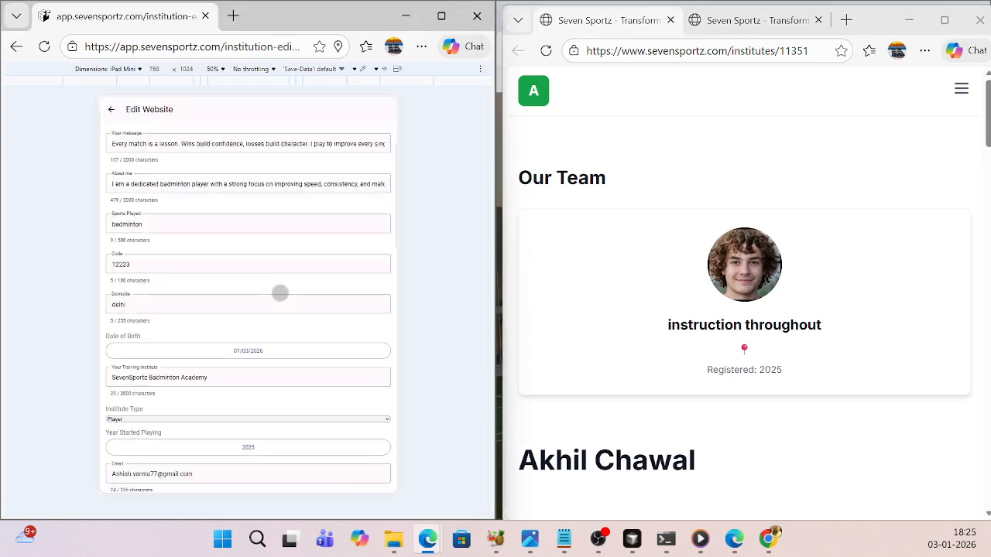
scroll(280, 293, down, 8)
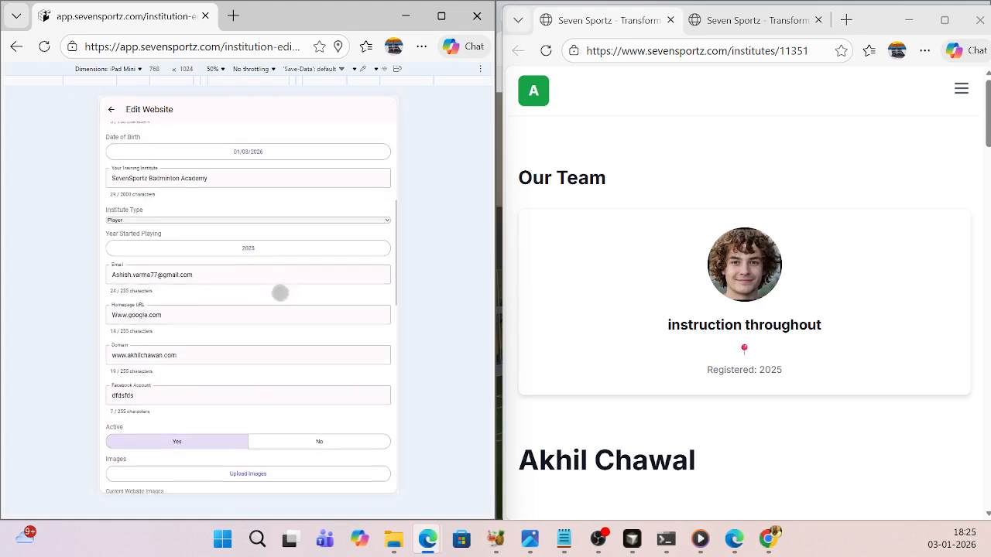
scroll(280, 293, down, 3)
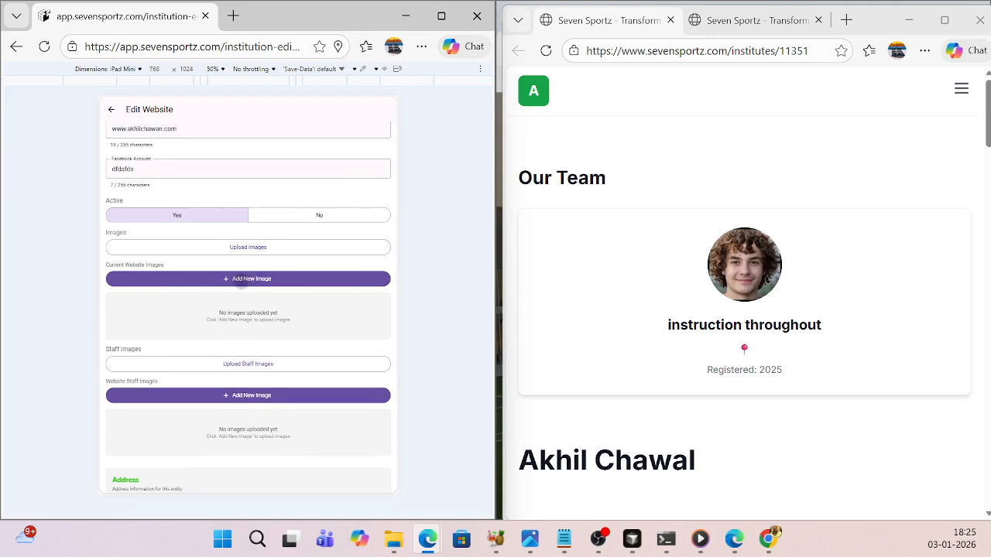
click(234, 279)
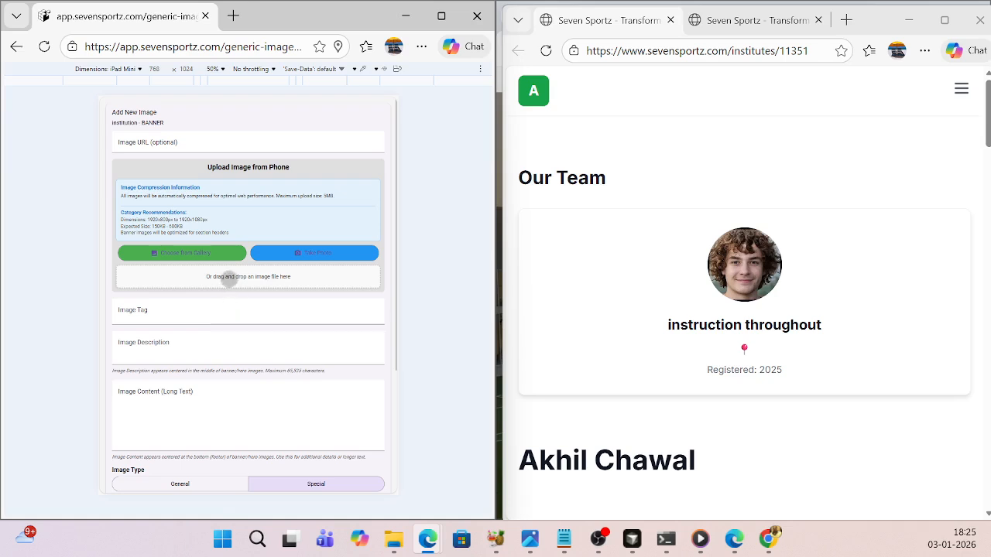
- Select the "background badminton" image from the Downloads folder as the new banner image
click(227, 281)
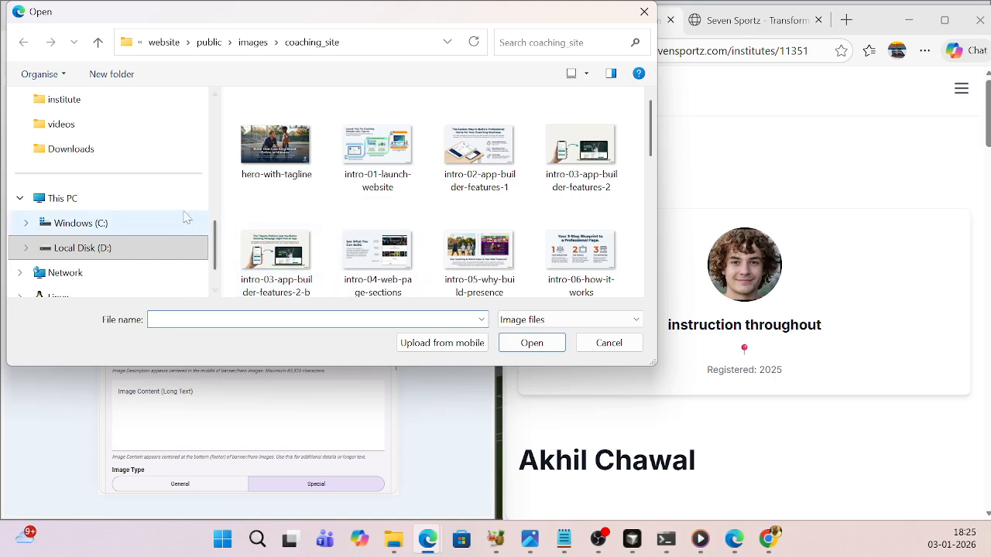
scroll(190, 195, down, 1)
scroll(142, 188, up, 3)
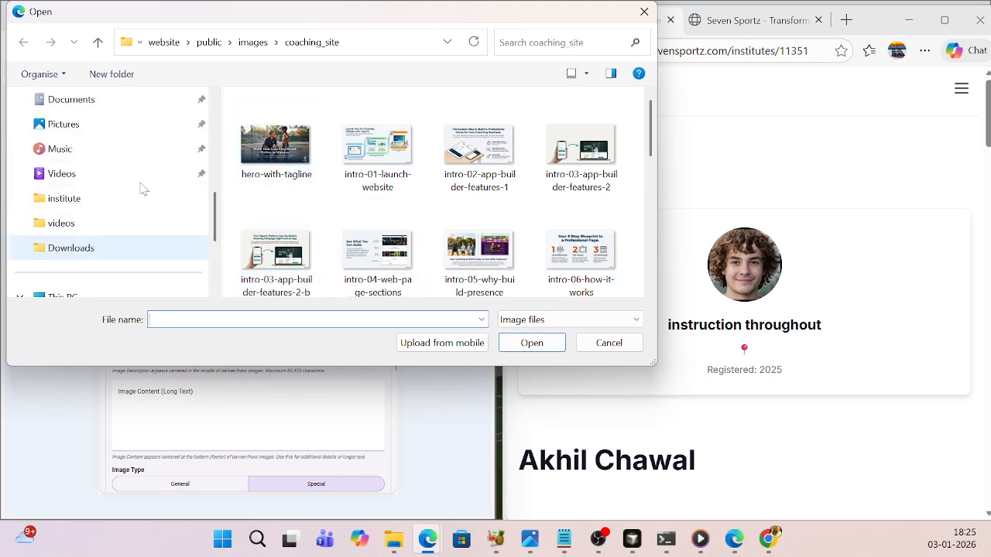
click(67, 249)
click(276, 140)
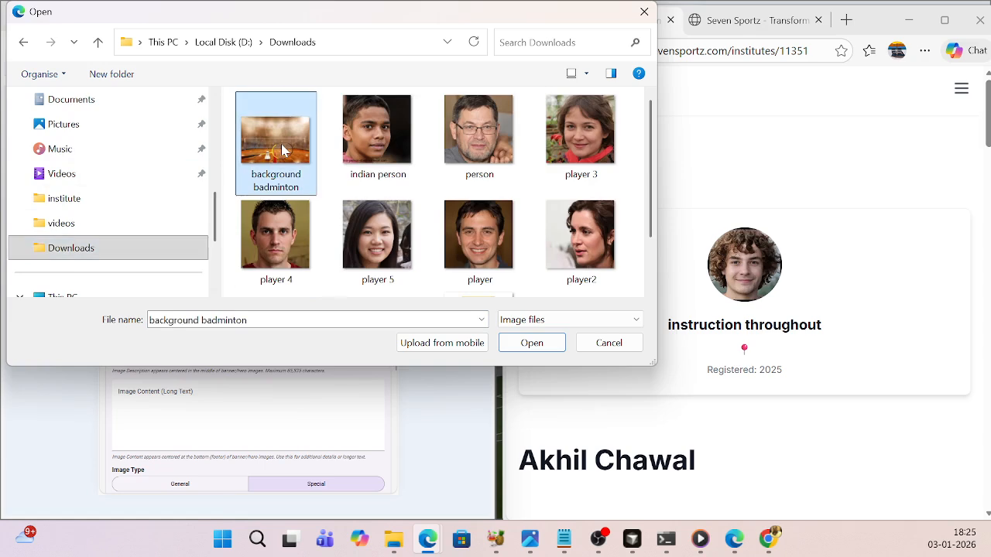
click(537, 347)
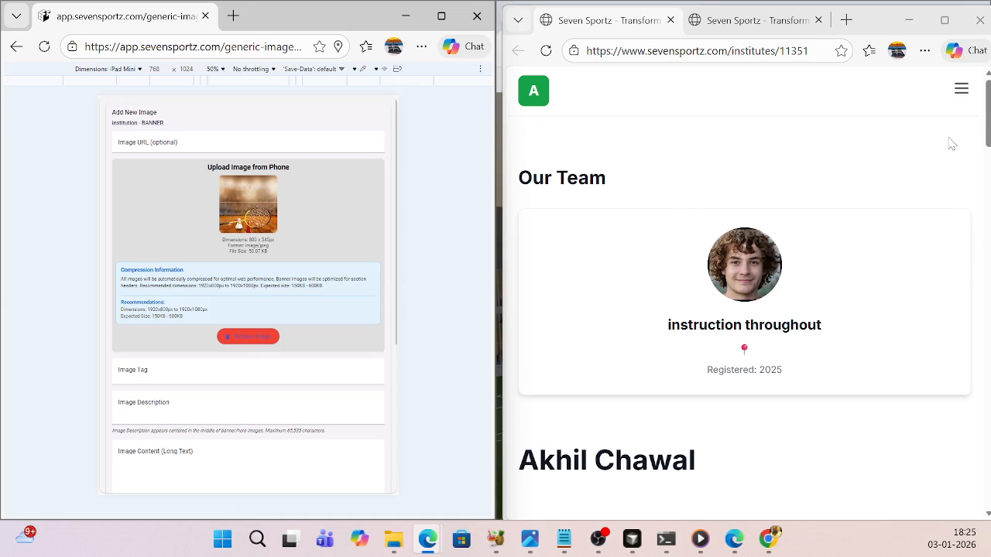
scroll(281, 350, down, 1)
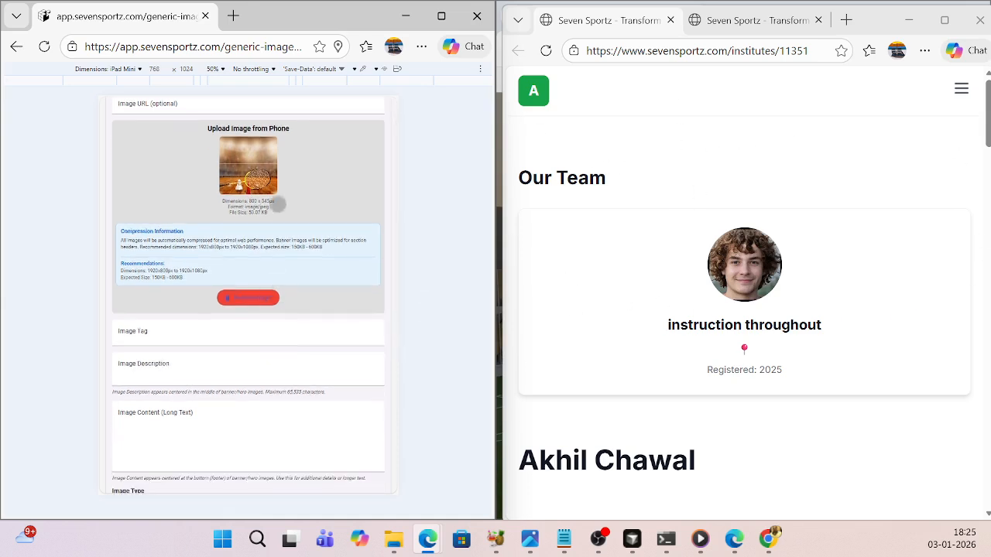
scroll(333, 321, down, 4)
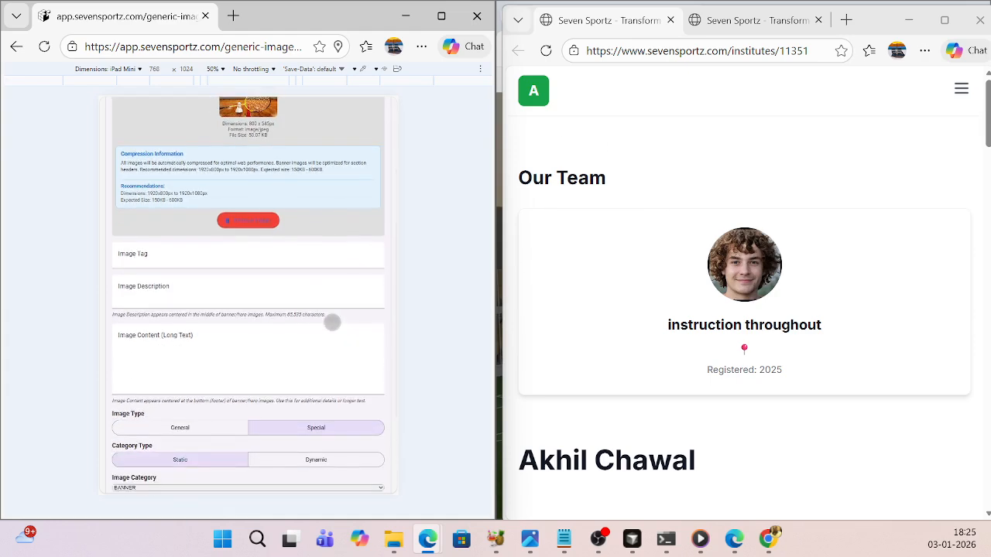
- Review the available static image category options for the new image
scroll(336, 320, down, 1)
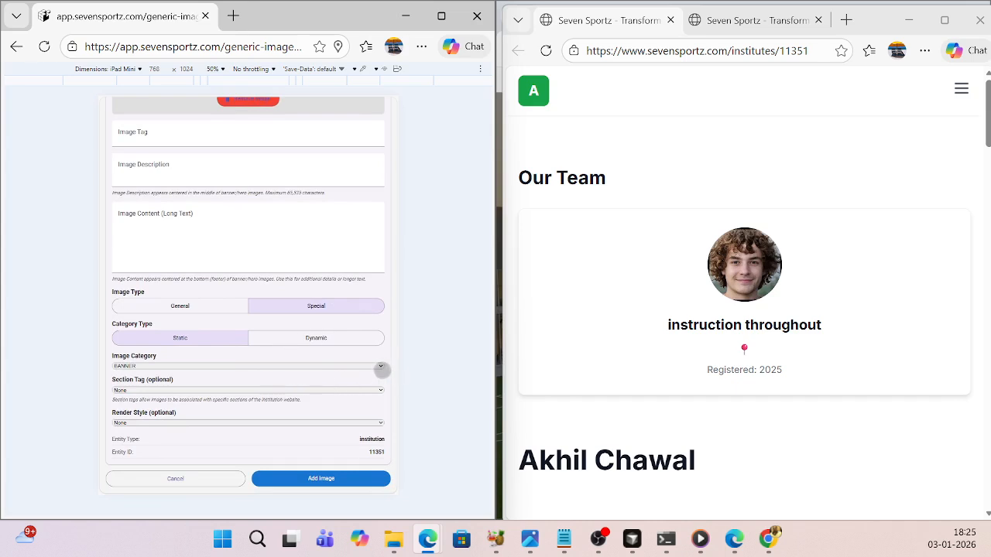
click(381, 367)
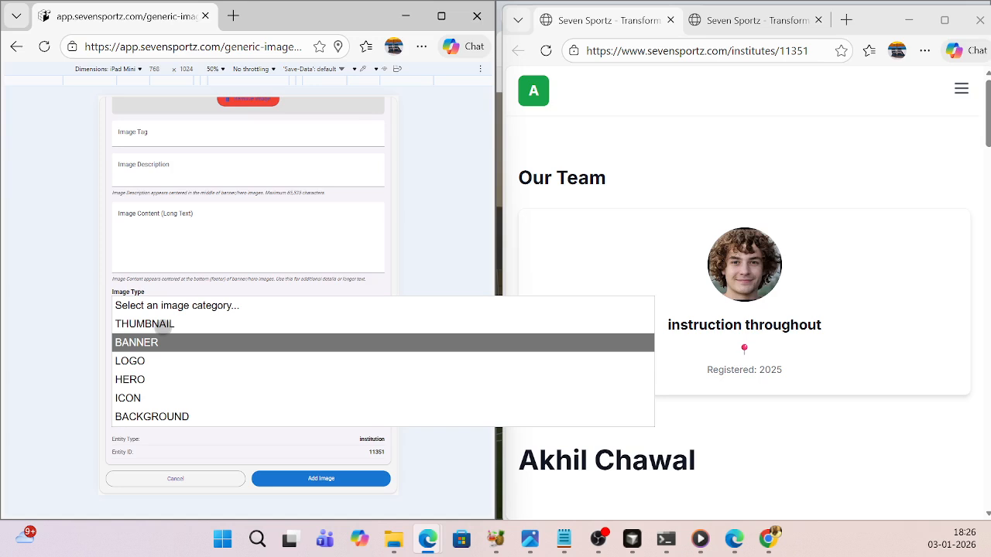
click(664, 182)
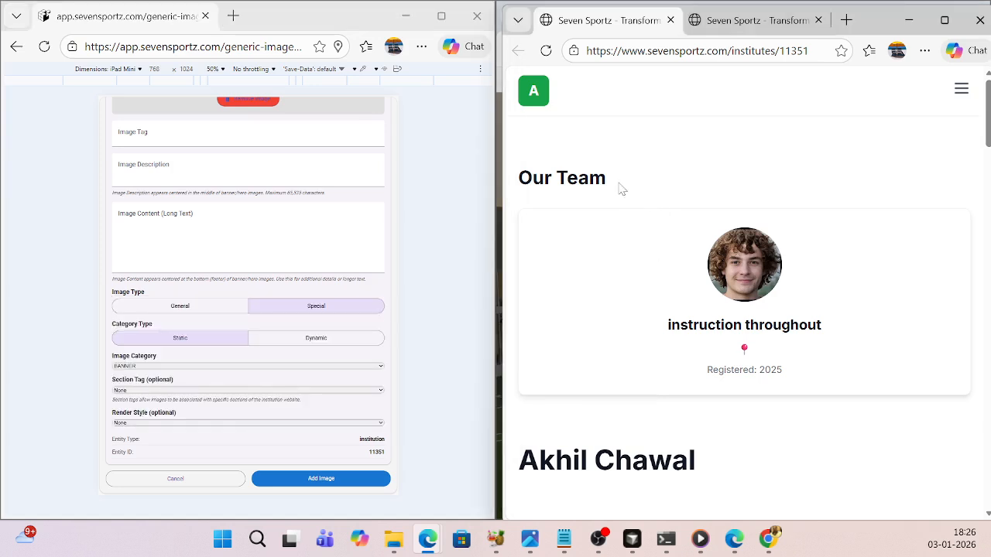
- Examine the public page's section headings, from Our Team and Description to Sports Played and Your Training Institute
drag(619, 189, 517, 179)
scroll(634, 232, down, 1)
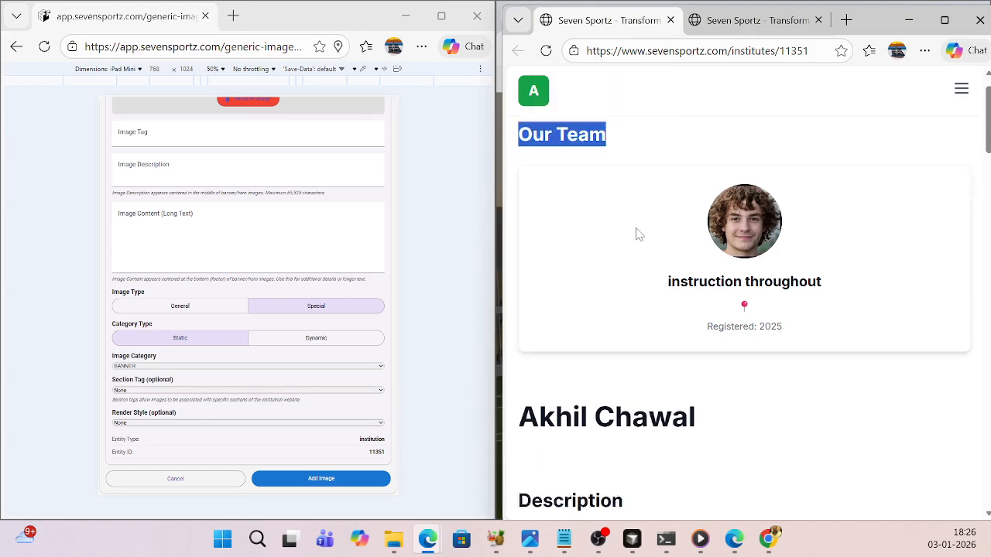
scroll(720, 400, down, 2)
drag(626, 311, 534, 311)
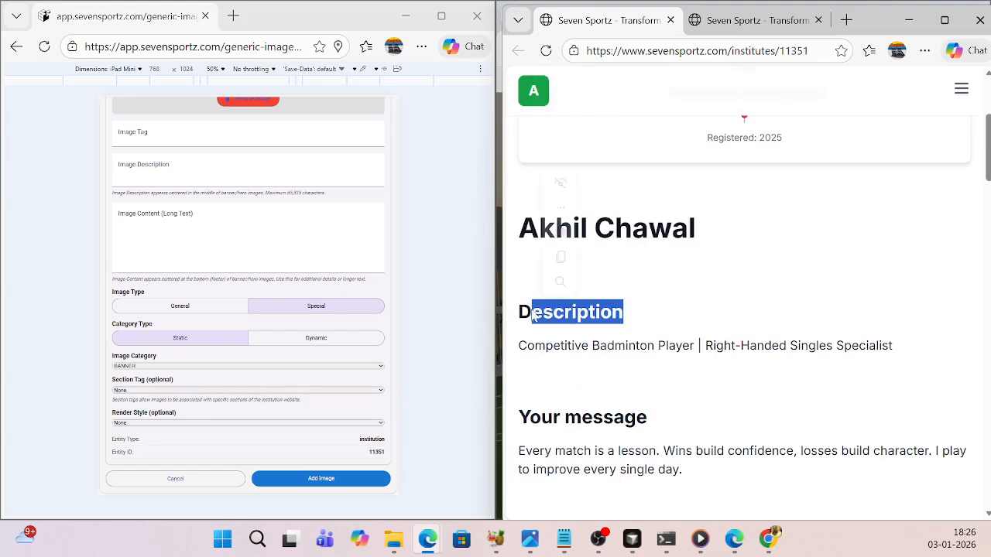
scroll(692, 352, down, 1)
drag(647, 341, 557, 346)
scroll(558, 346, down, 2)
drag(644, 308, 555, 308)
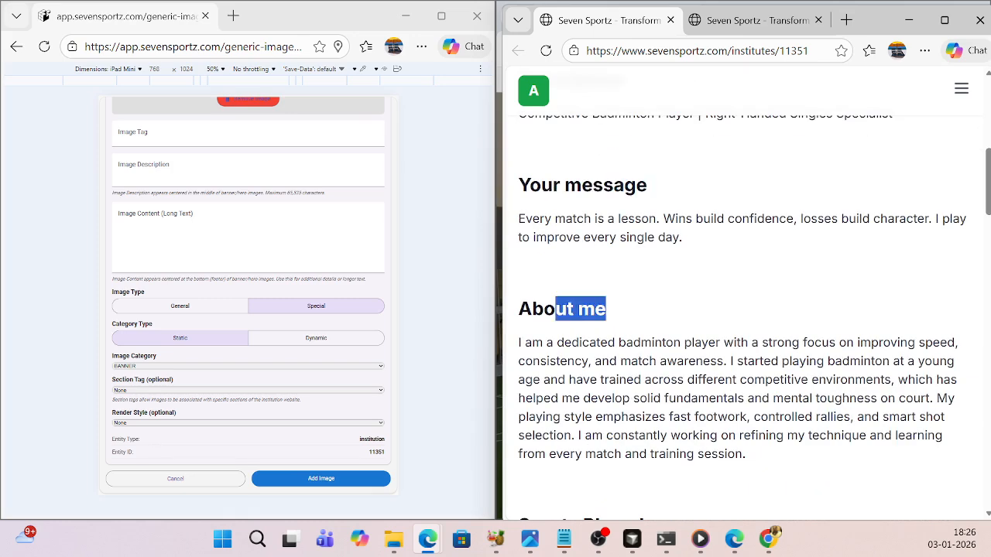
scroll(665, 310, down, 4)
drag(655, 226, 531, 218)
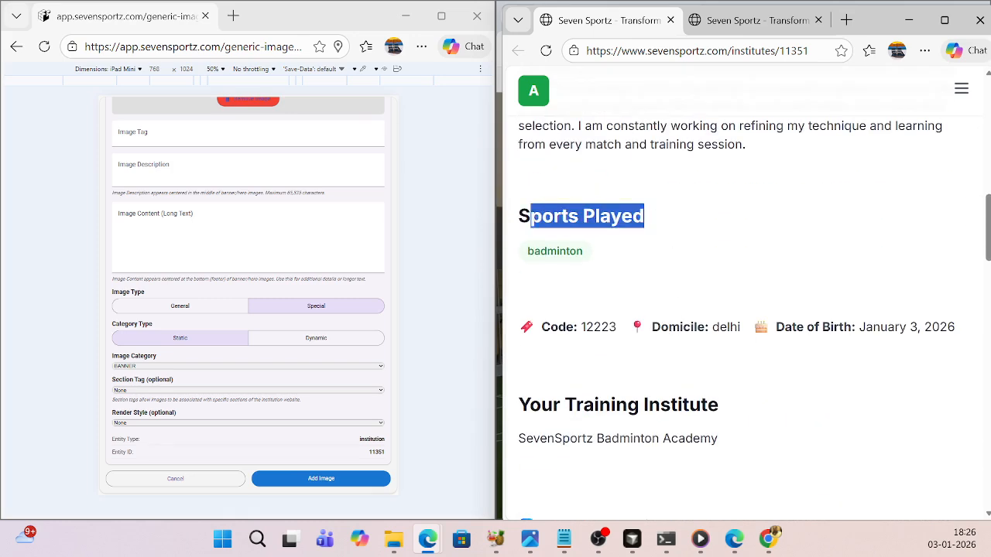
click(778, 359)
scroll(743, 325, down, 2)
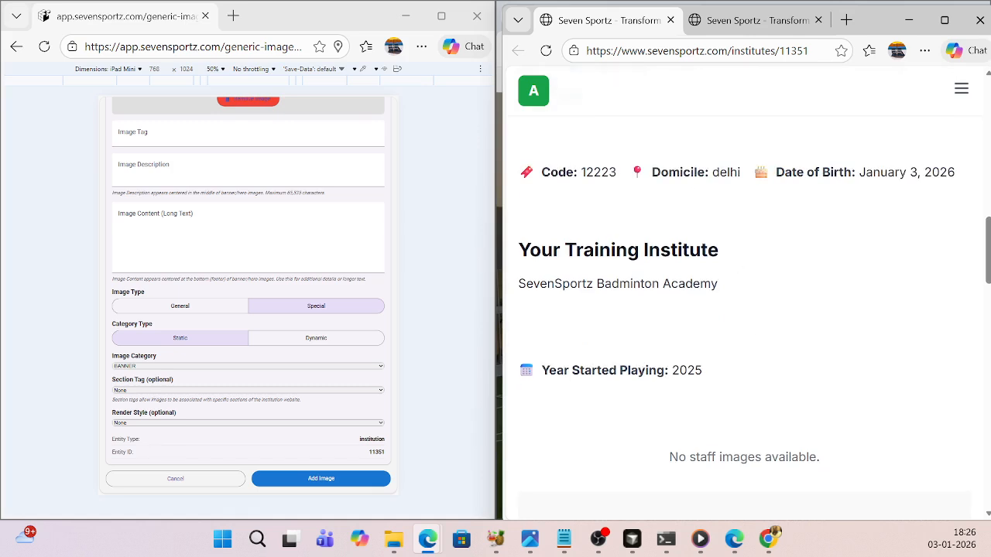
drag(719, 250, 576, 250)
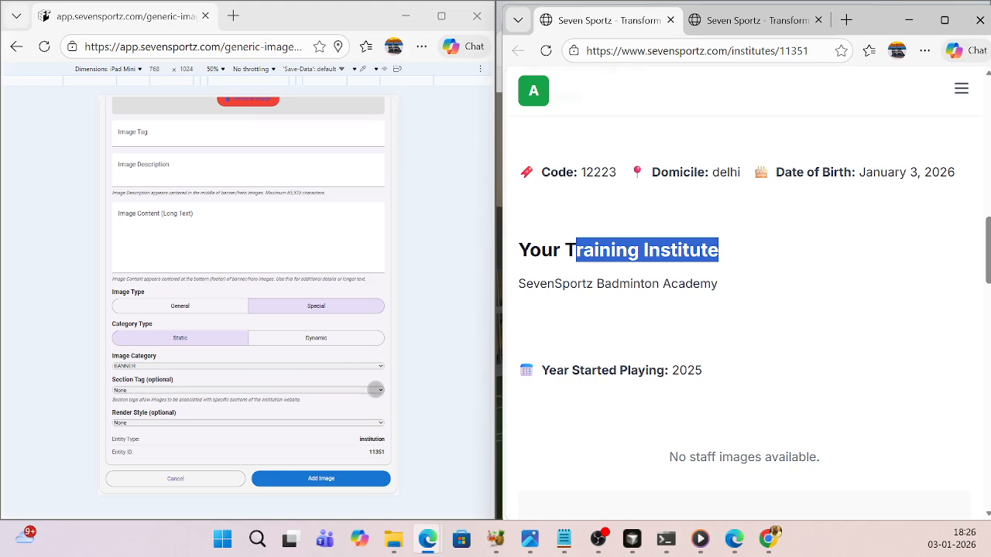
- Review the section tag and image category options and compare them with the sections on the public page
click(377, 390)
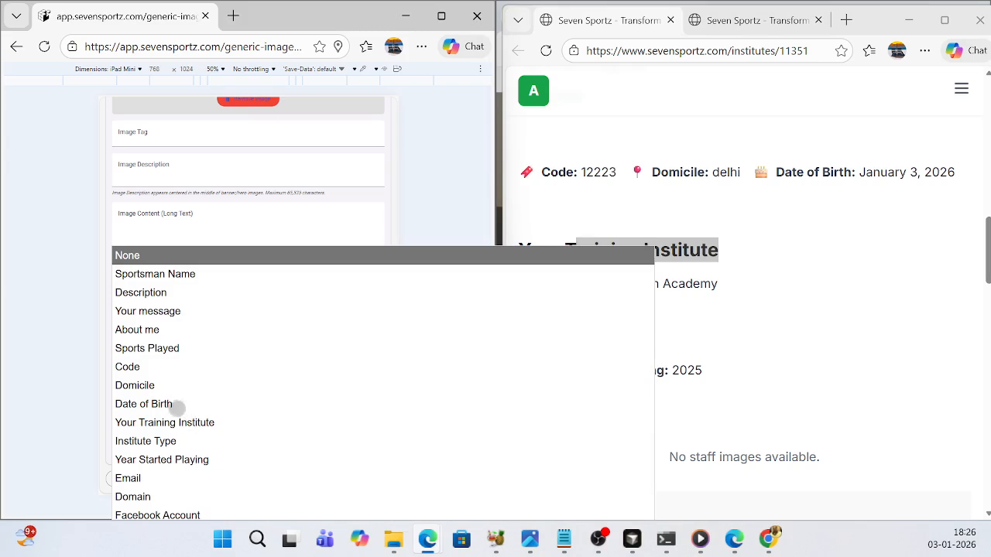
click(373, 224)
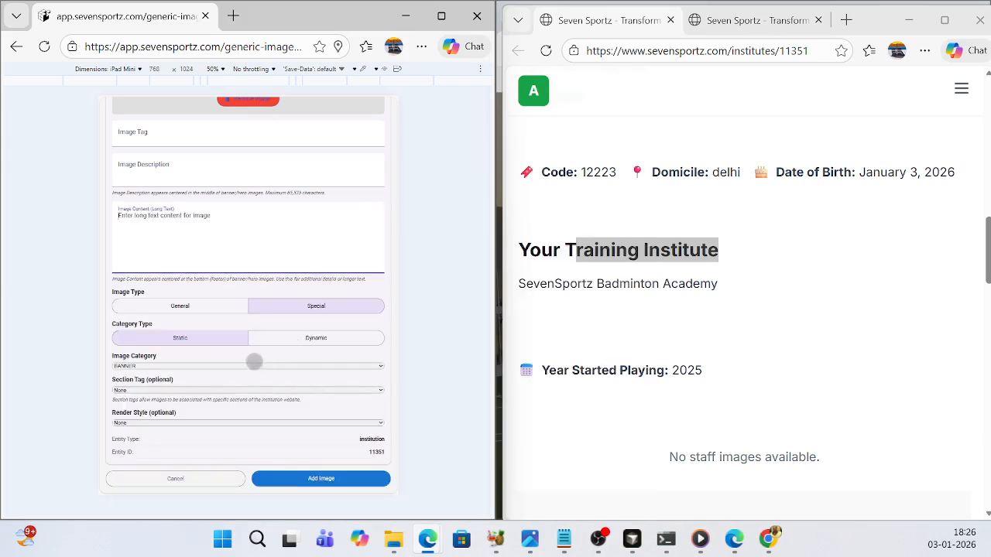
click(276, 367)
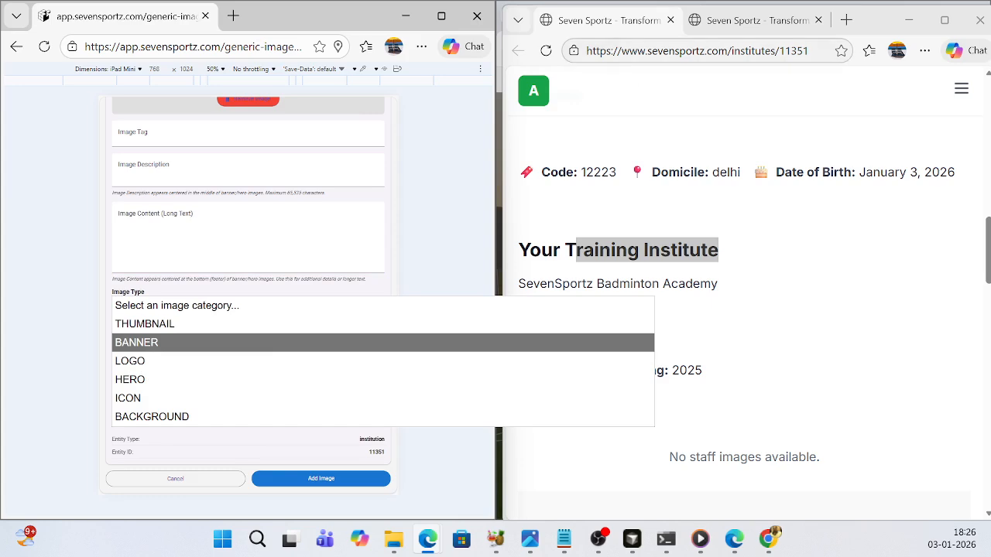
scroll(533, 107, up, 2)
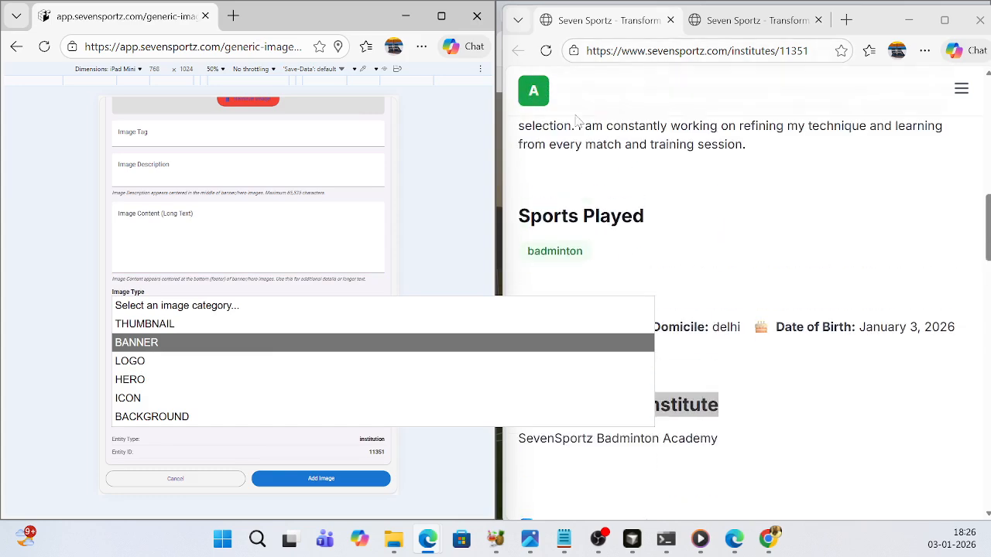
scroll(631, 232, up, 5)
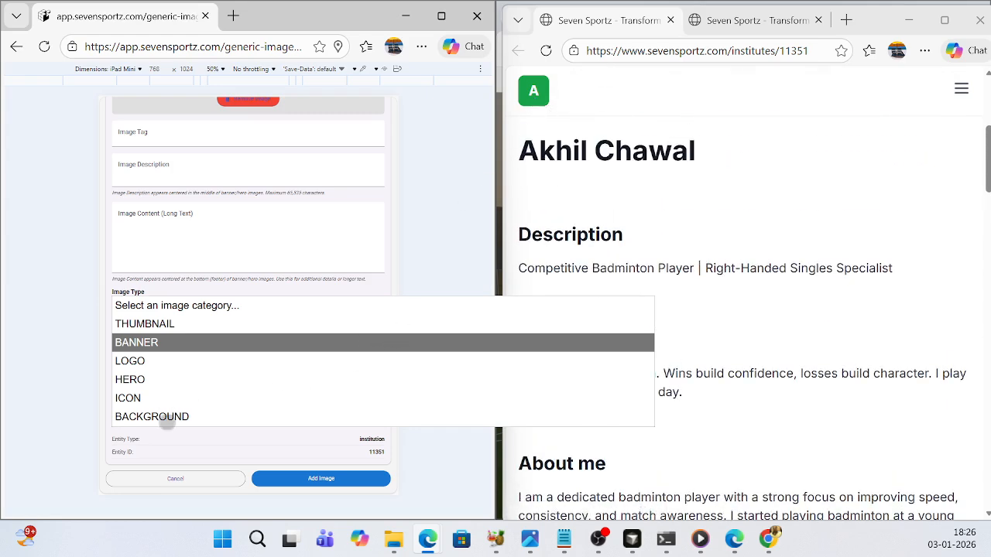
click(852, 329)
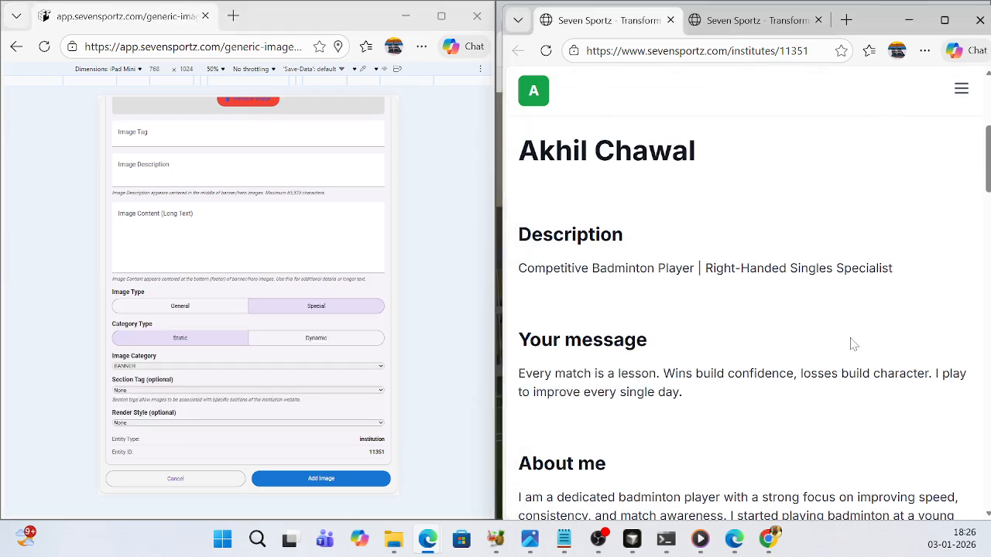
scroll(852, 330, down, 7)
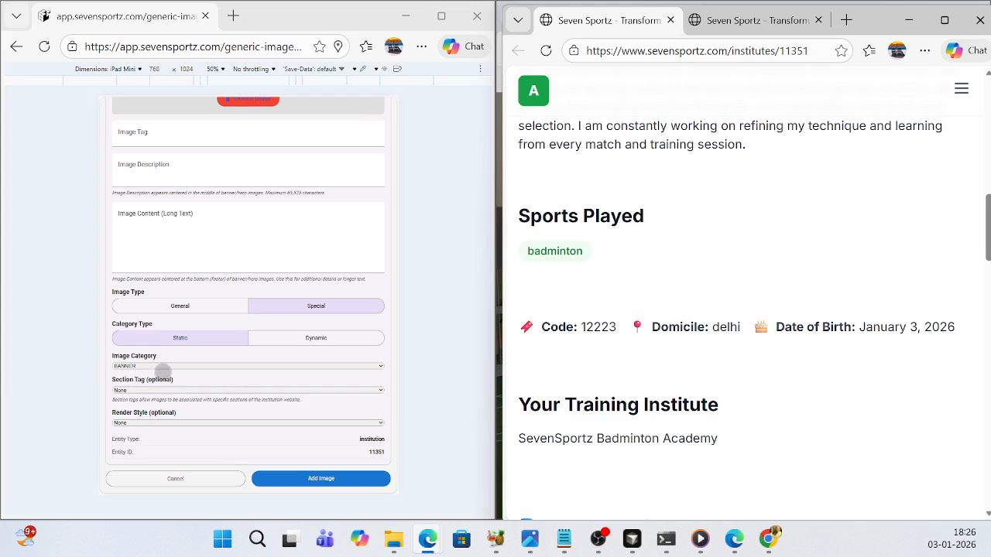
- Switch the category type to Dynamic and review its categories against the space above Contact Us on the public page
click(315, 339)
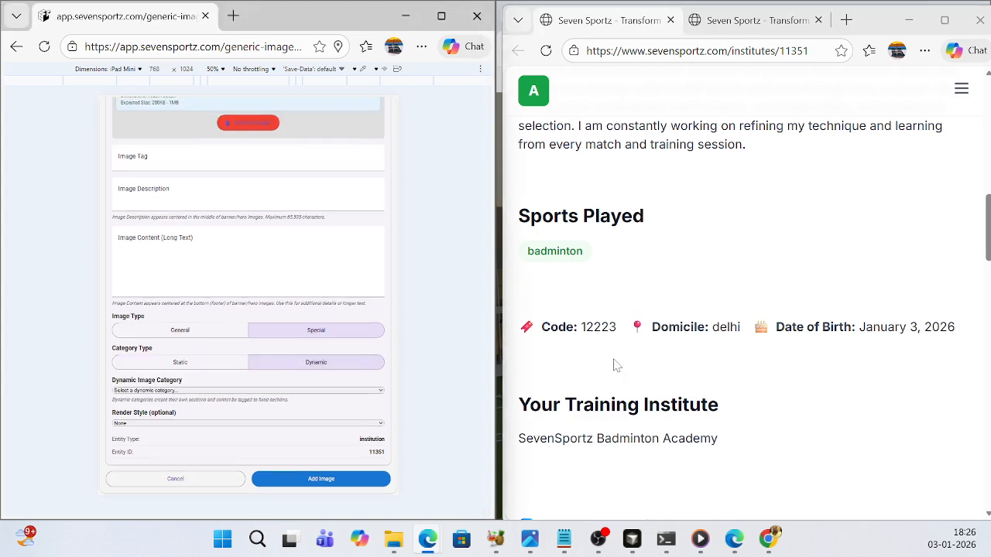
click(657, 218)
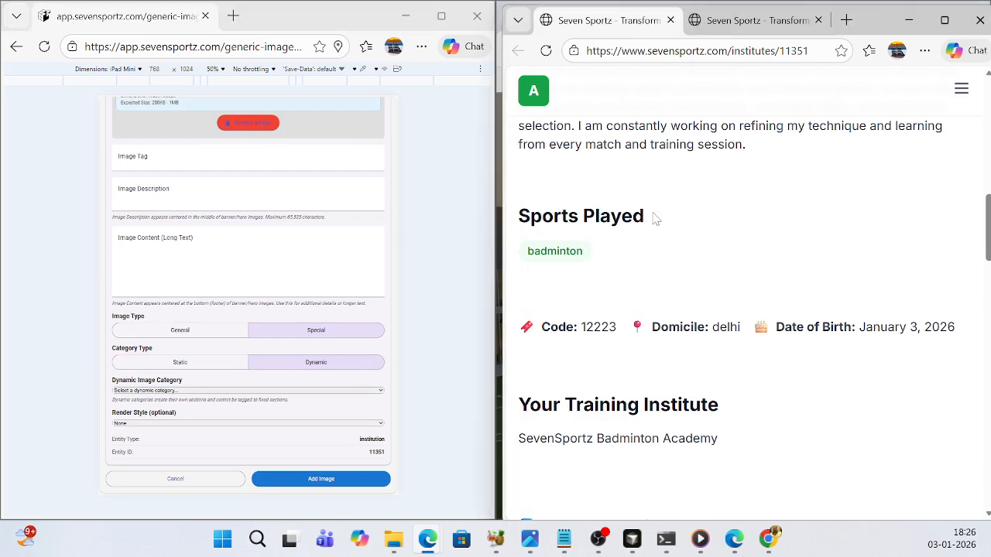
double_click(658, 217)
scroll(708, 260, down, 5)
scroll(719, 271, down, 2)
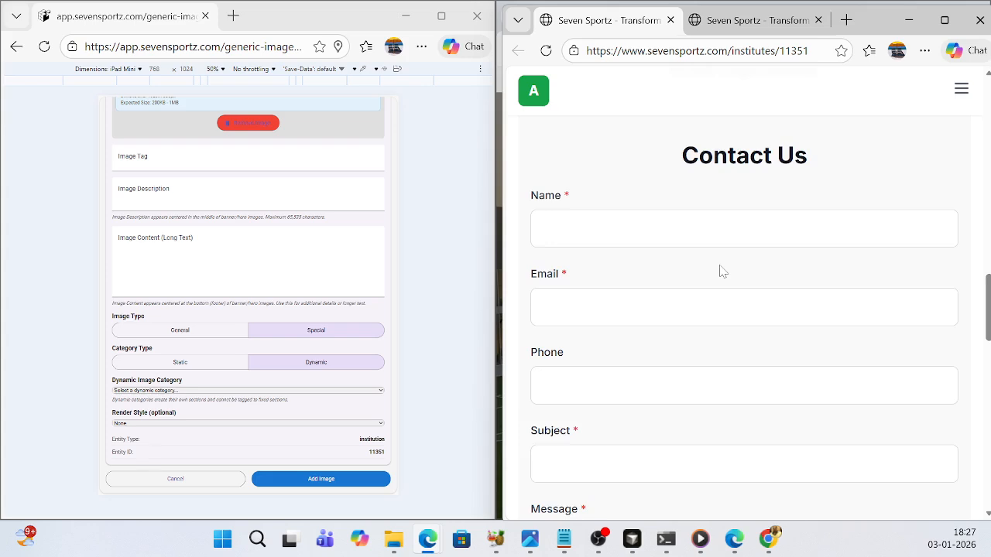
scroll(719, 271, up, 3)
drag(681, 387, 818, 391)
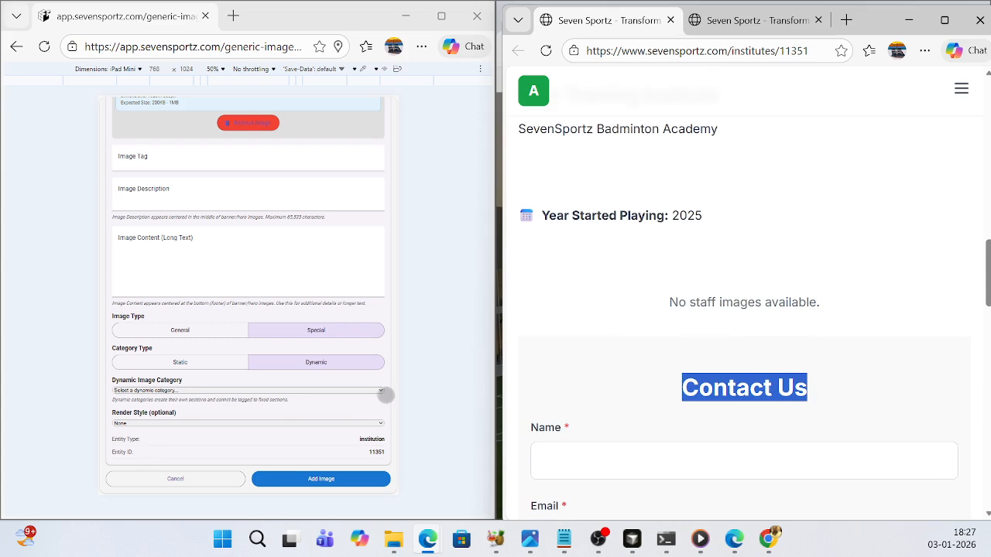
click(383, 397)
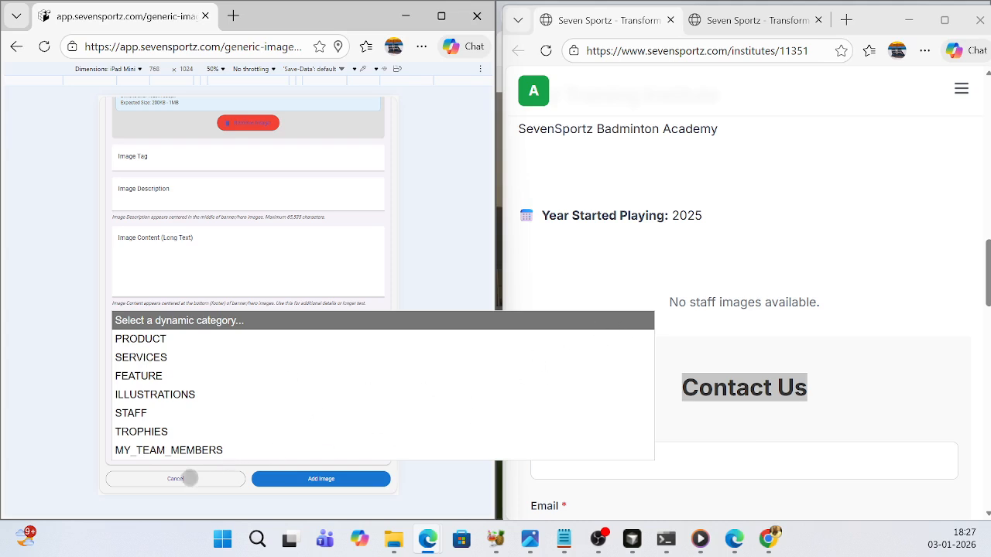
- Cancel the current image form and start adding a new image from the player's website editing page
click(190, 477)
scroll(279, 337, down, 3)
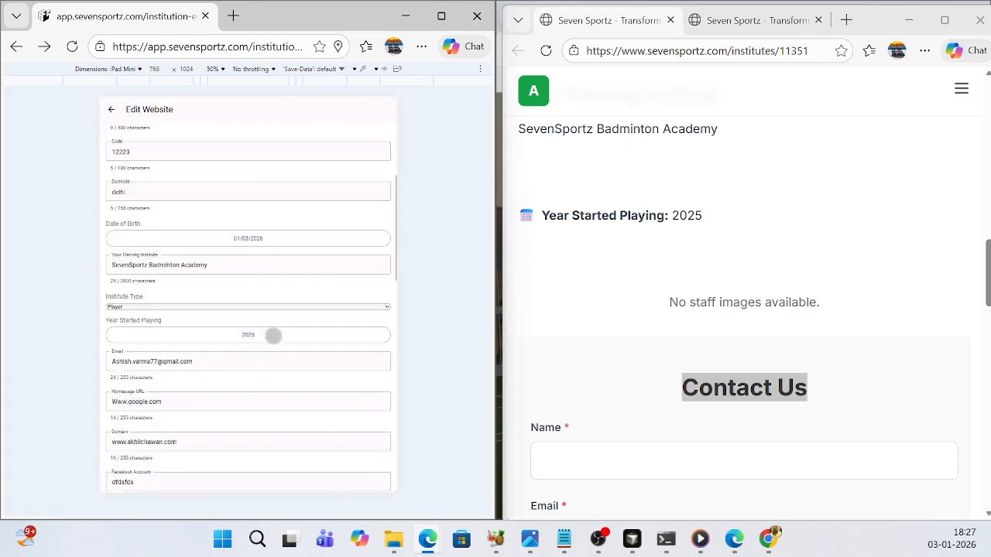
scroll(273, 335, down, 4)
scroll(274, 335, down, 3)
click(237, 318)
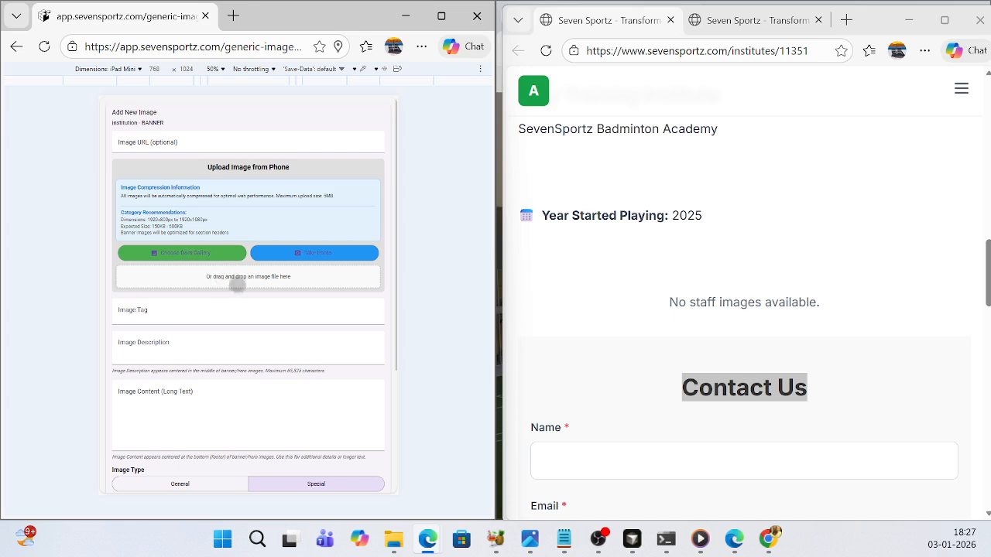
- Choose the "background badminton" picture from the Downloads folder as the image to upload
click(234, 279)
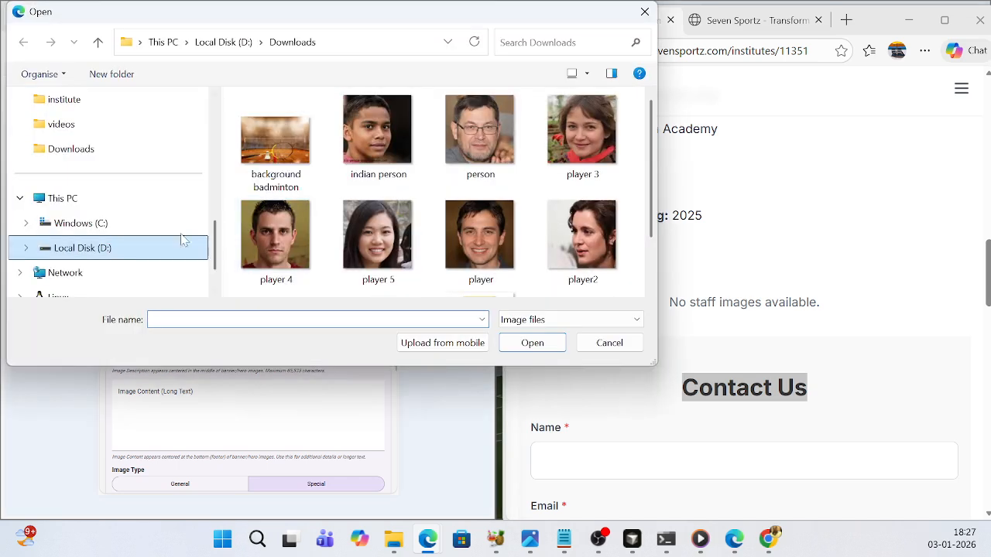
scroll(273, 247, down, 1)
scroll(272, 202, up, 1)
click(267, 159)
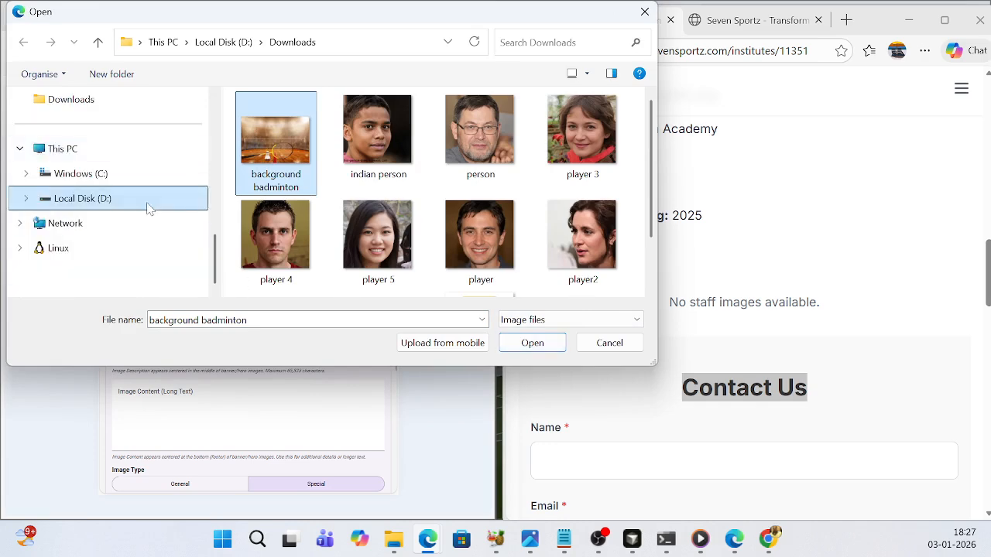
scroll(148, 257, up, 1)
click(524, 350)
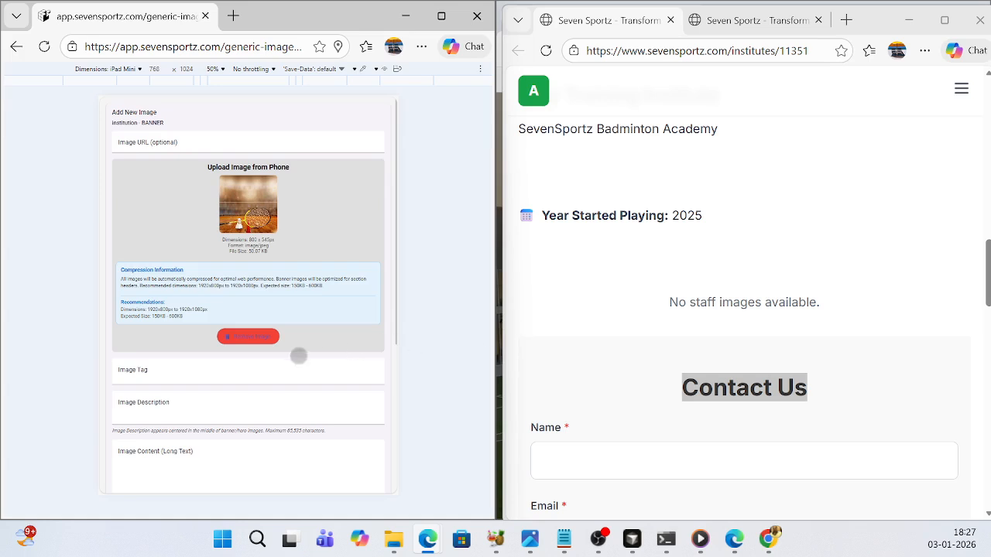
- Set the uploaded image's category to HERO
scroll(299, 350, down, 3)
scroll(299, 350, down, 4)
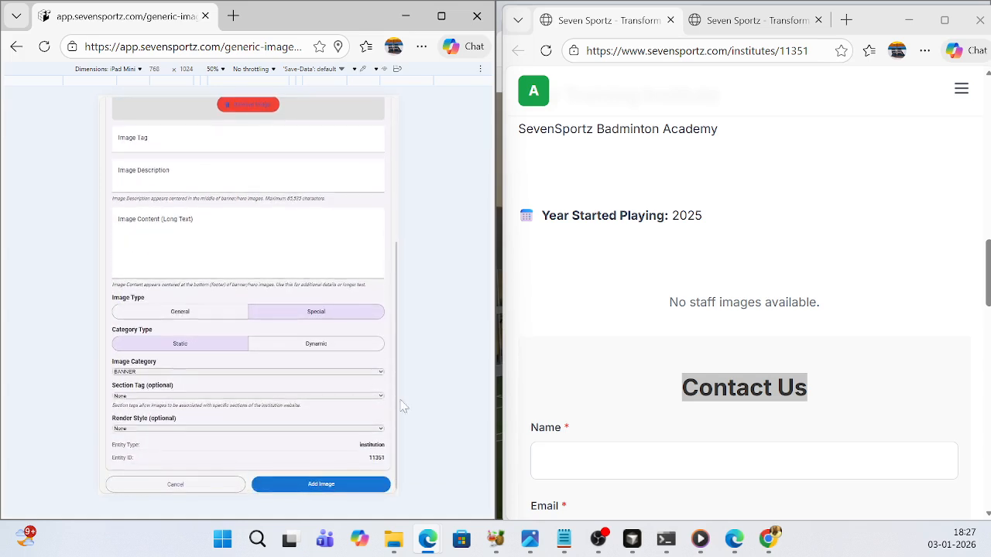
click(381, 376)
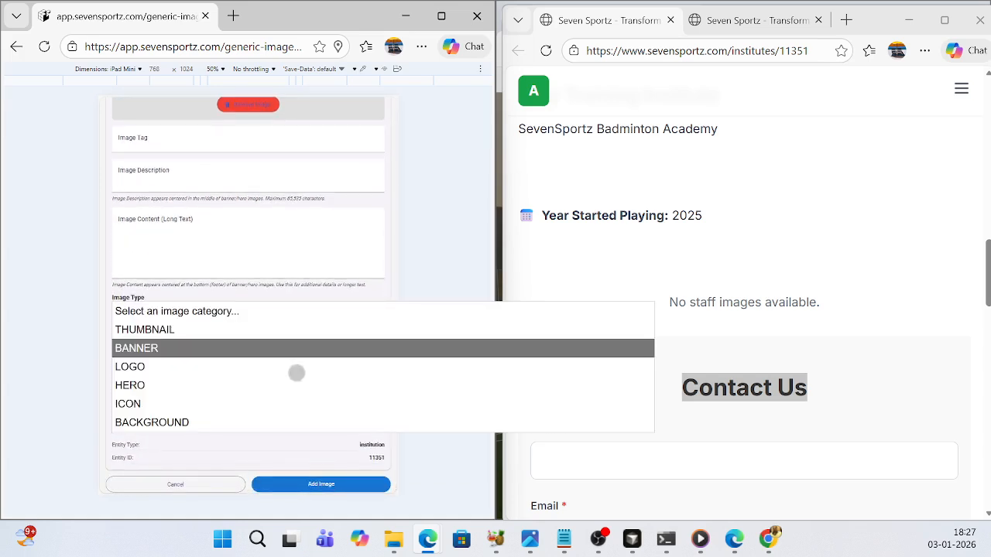
click(130, 386)
scroll(332, 274, up, 1)
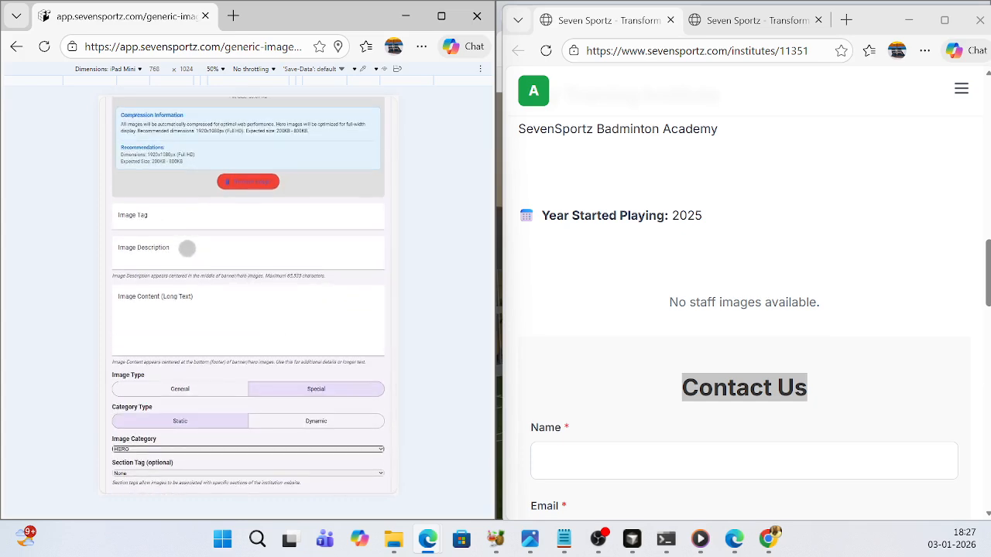
- Enter "World of sports" as the image description and a line naming the player as the national champion as the image content
click(187, 249)
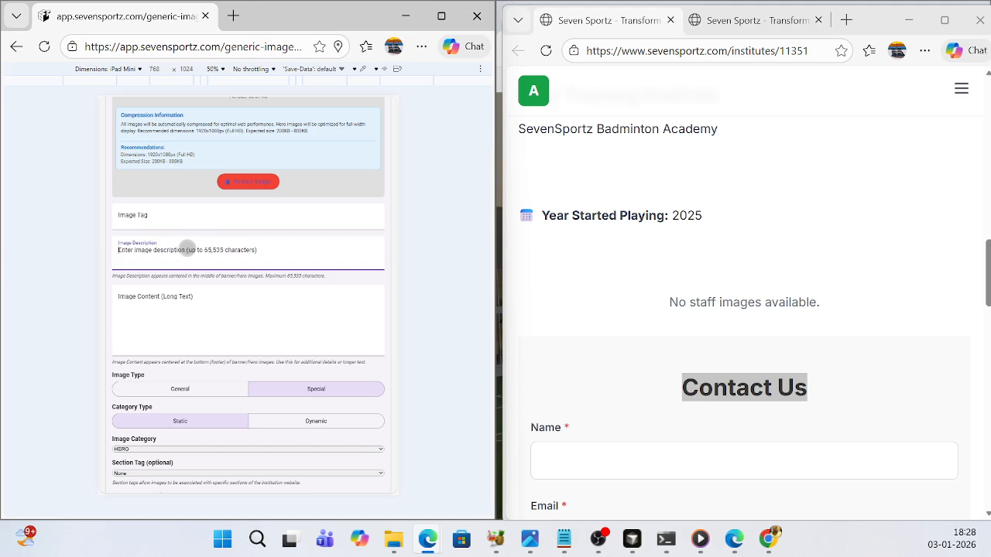
text(World of sports)
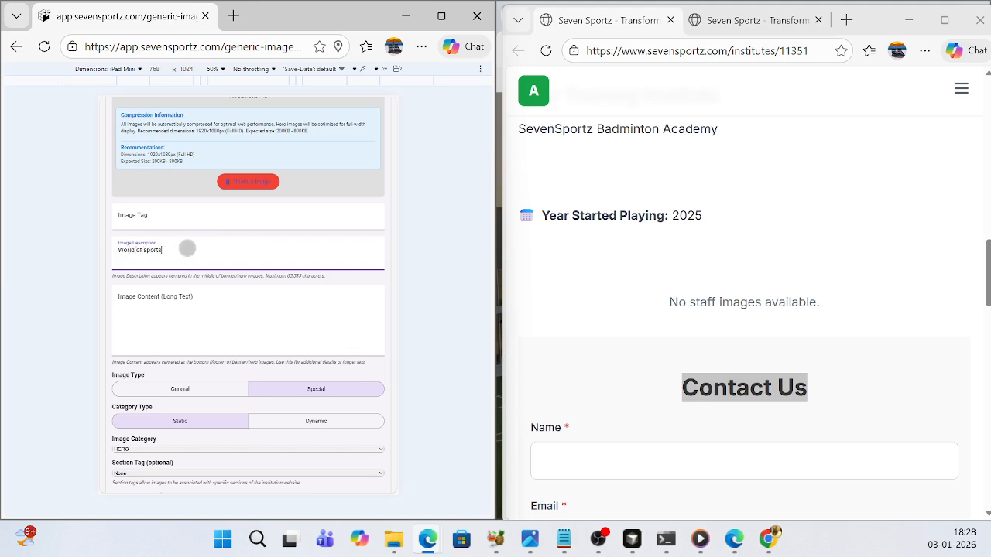
click(197, 299)
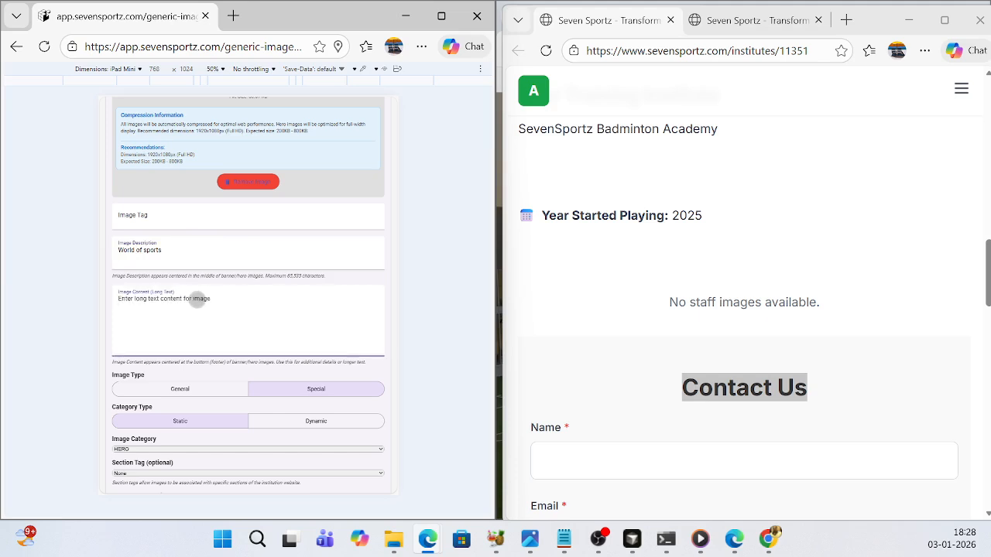
text(Akhil, the national champion)
scroll(261, 299, down, 2)
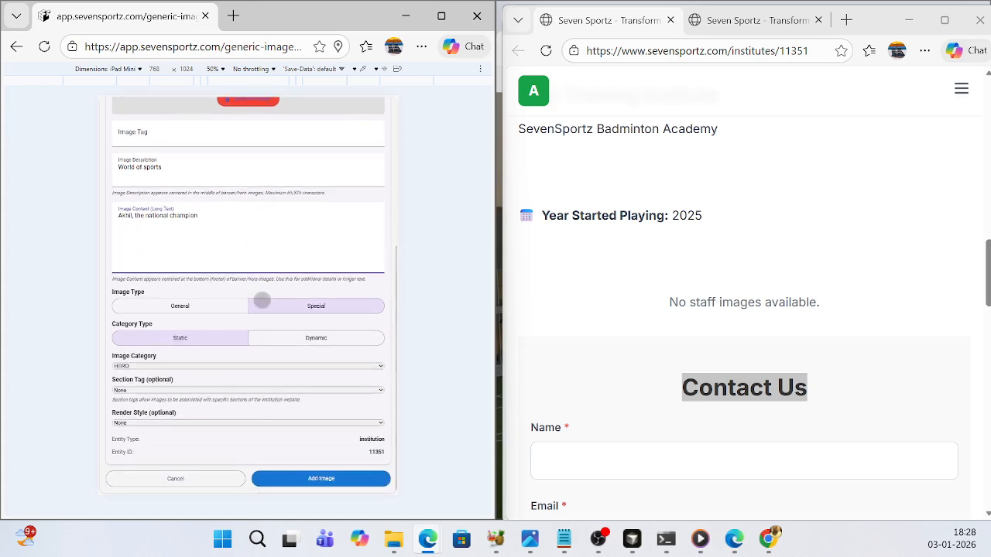
- Check the completed form and add the hero image to the player's website
scroll(261, 300, up, 1)
scroll(267, 306, up, 1)
scroll(272, 310, down, 3)
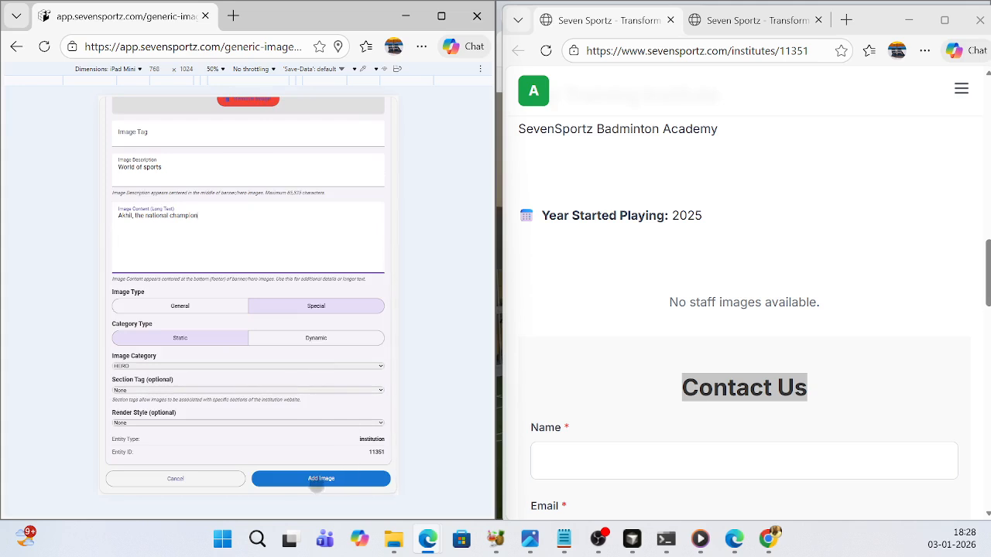
click(315, 480)
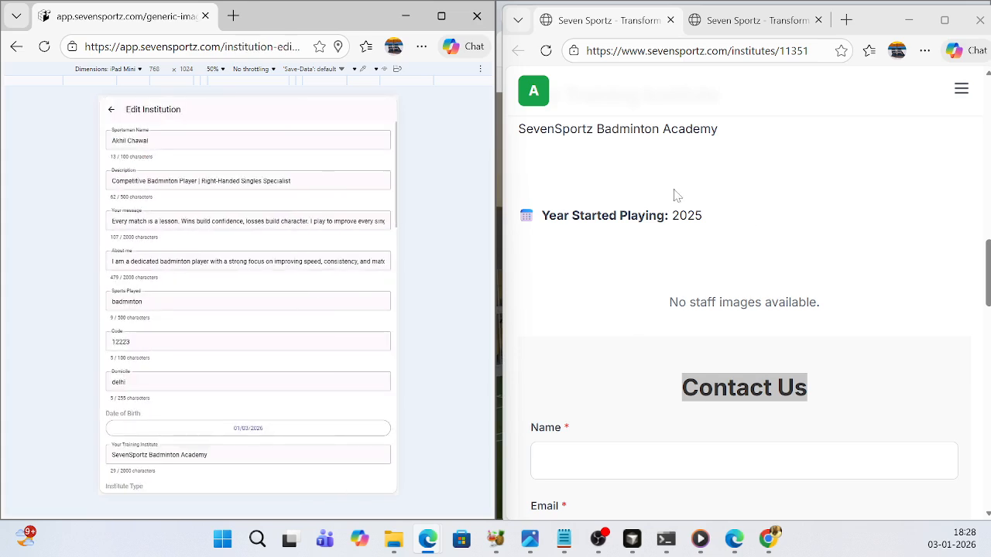
- Reload the player's public page and check the hero image with its description and content text
scroll(227, 328, down, 3)
scroll(656, 252, up, 2)
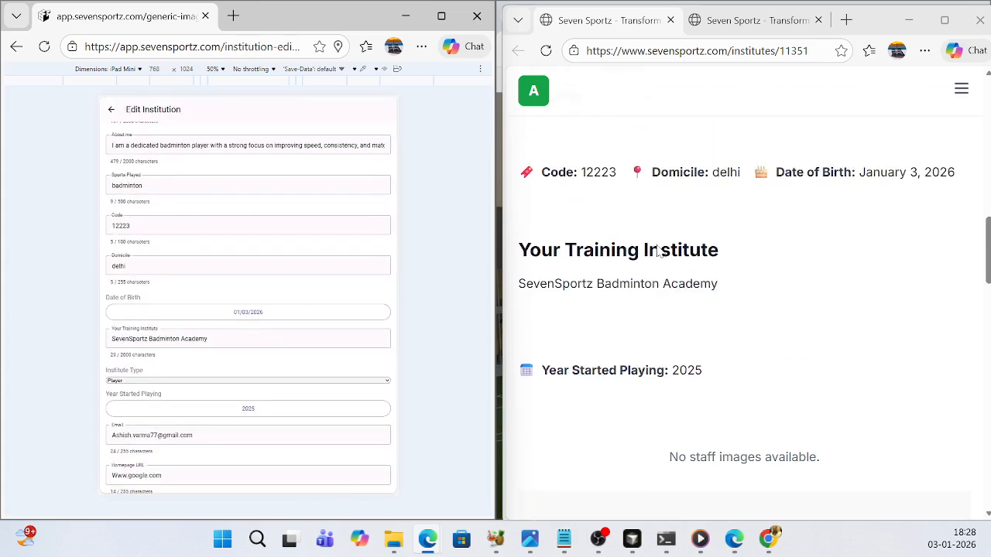
click(548, 53)
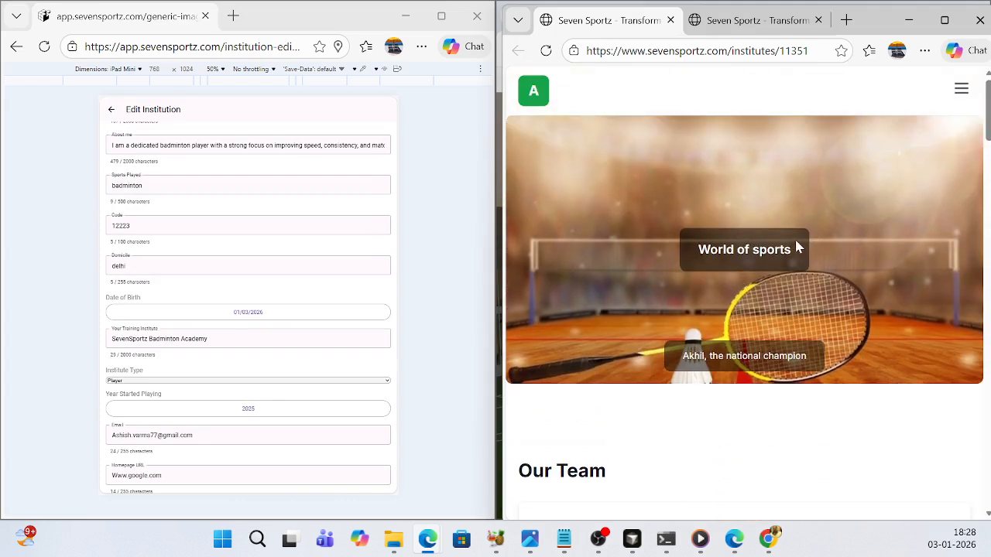
scroll(793, 248, down, 1)
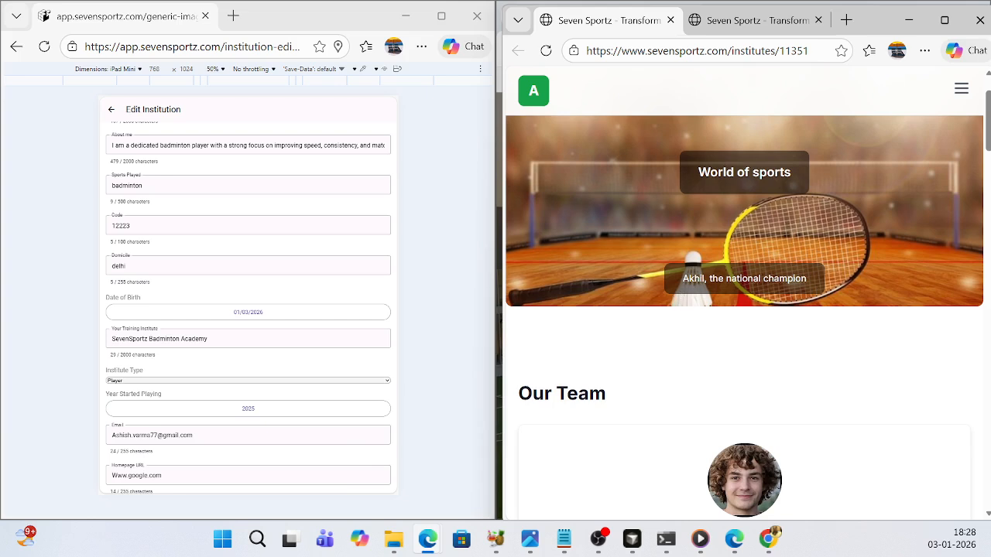
scroll(665, 276, up, 1)
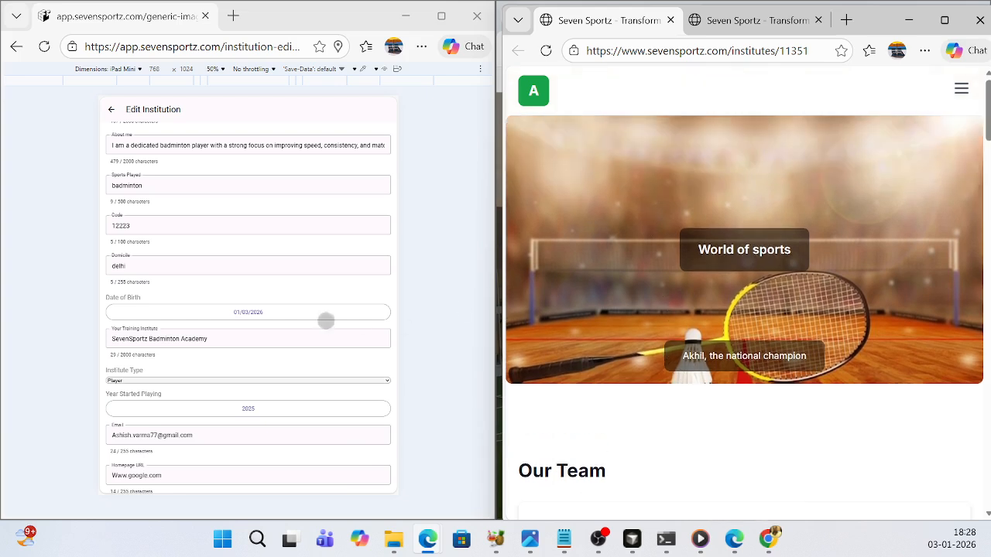
scroll(685, 423, down, 1)
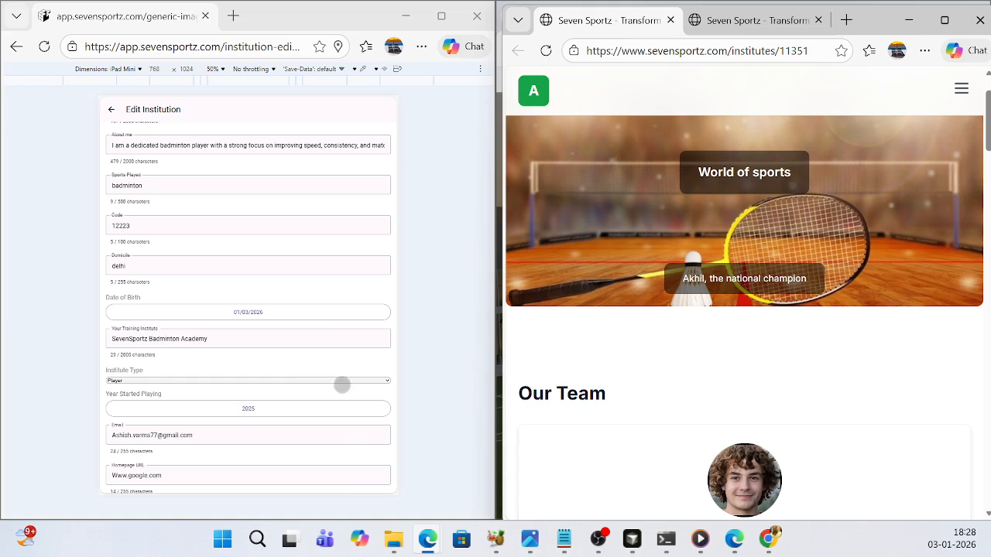
- Start adding another image to the player's current website images and set its category to THUMBNAIL
click(342, 385)
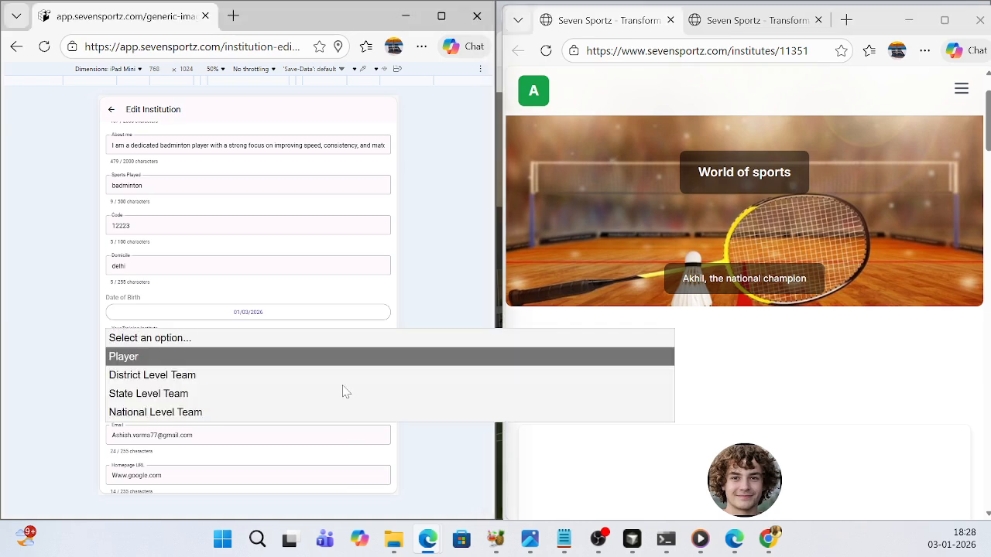
click(348, 326)
scroll(298, 346, down, 8)
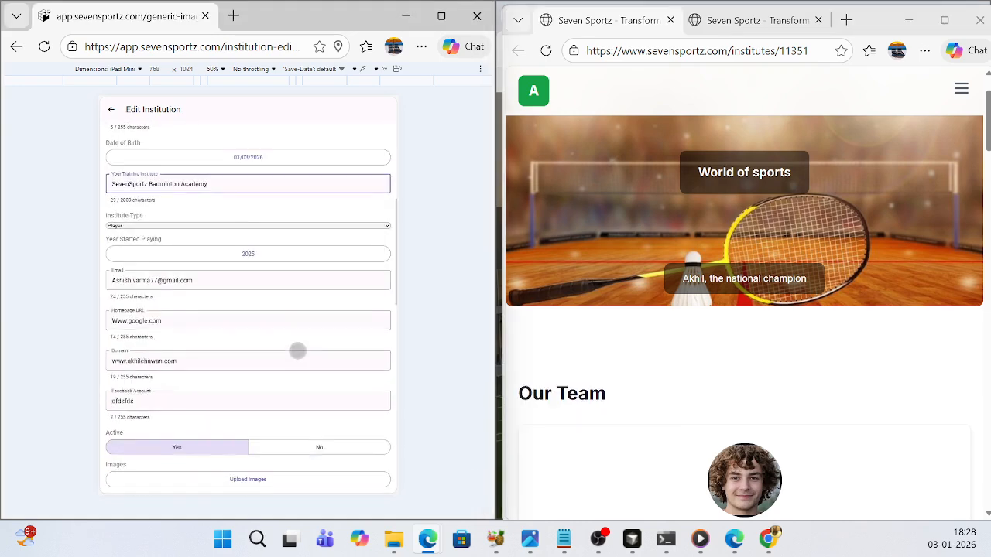
click(233, 357)
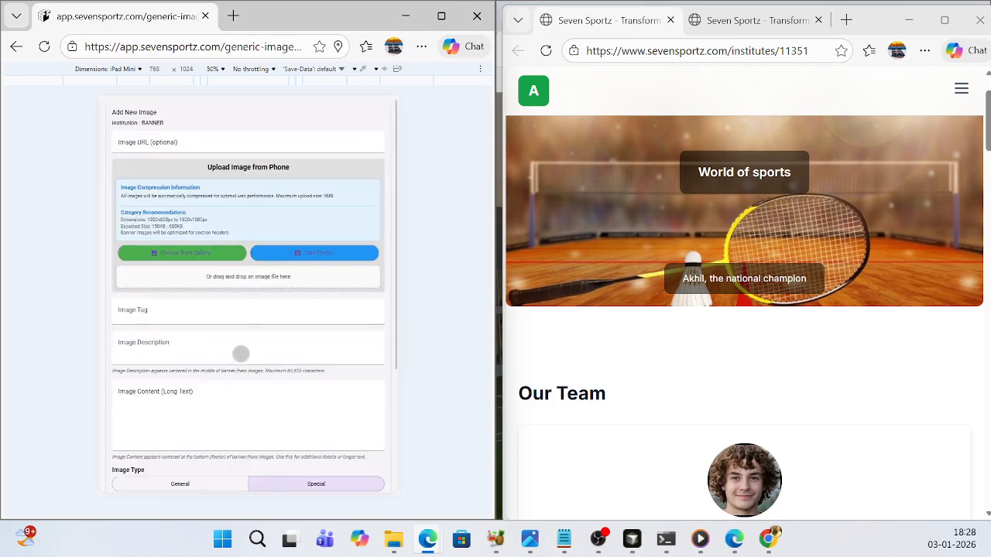
scroll(231, 314, down, 2)
scroll(231, 314, down, 4)
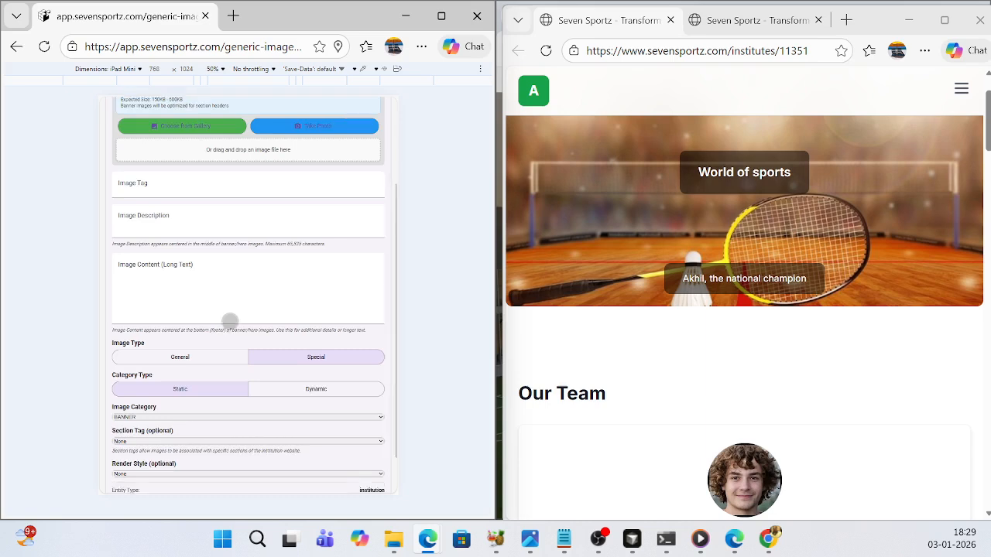
click(273, 388)
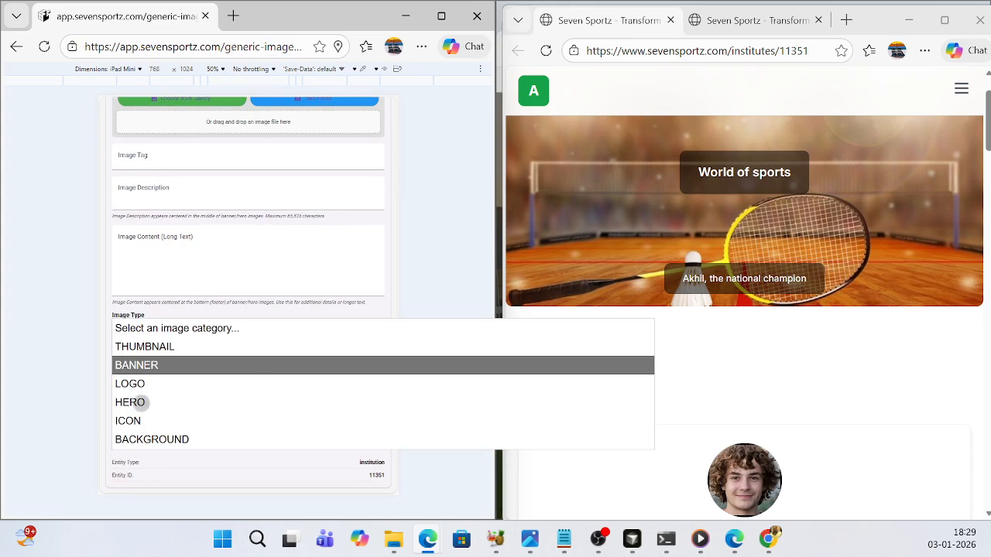
click(155, 350)
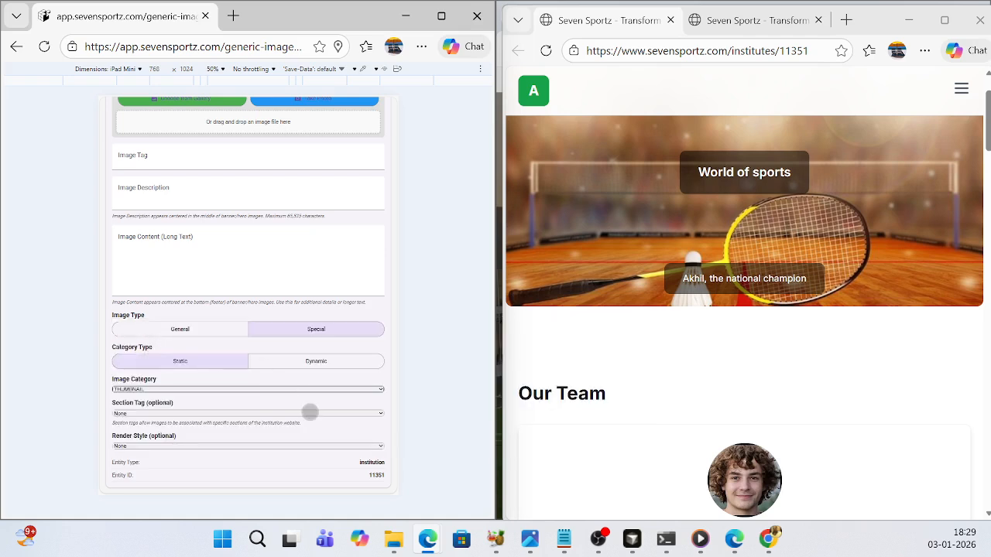
- Locate the About me section on the public page and set the new image's section tag to About me
scroll(673, 378, down, 5)
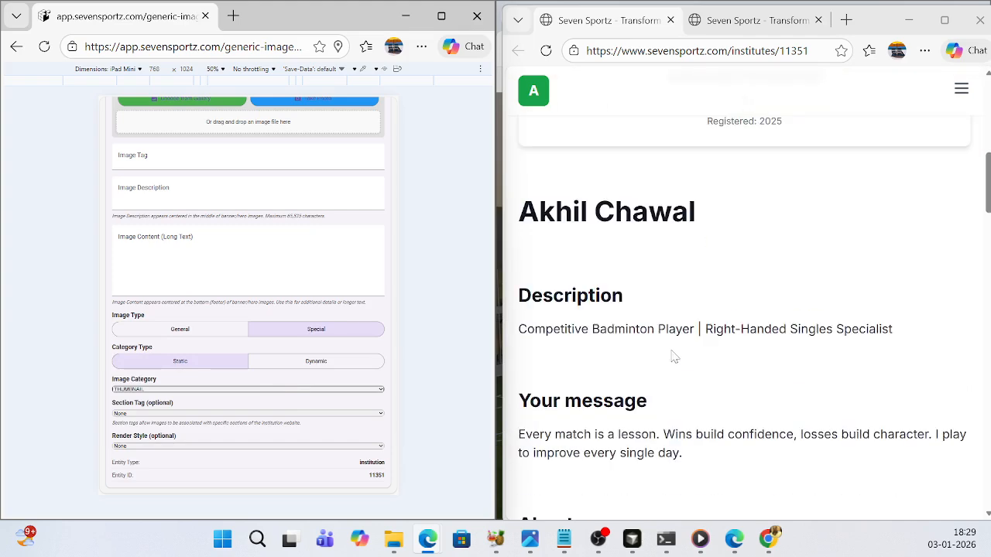
scroll(674, 356, down, 3)
drag(613, 296, 520, 302)
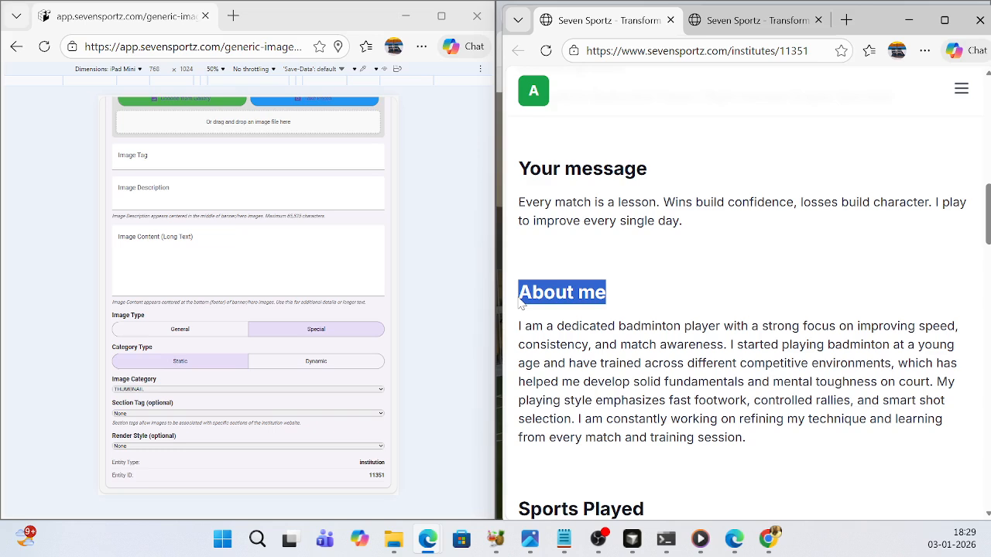
click(619, 300)
drag(619, 300, 518, 299)
click(244, 414)
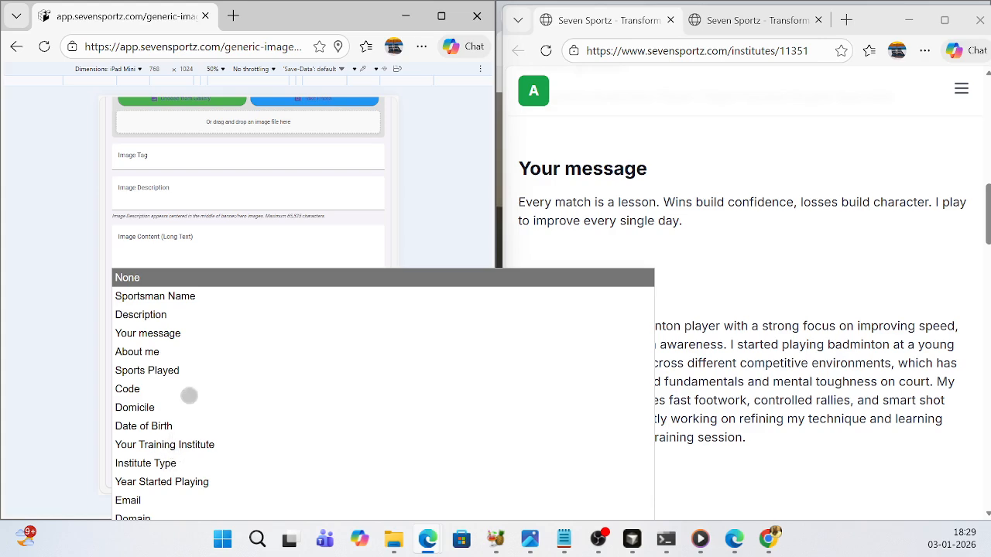
click(146, 352)
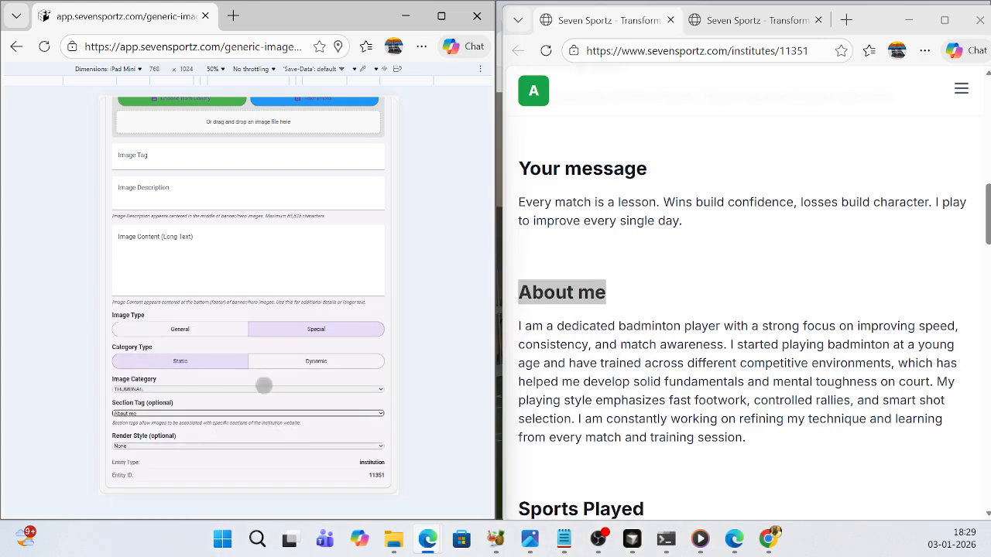
- Upload the "player 4" picture from the Downloads folder and add it to the player's website
scroll(269, 263, up, 5)
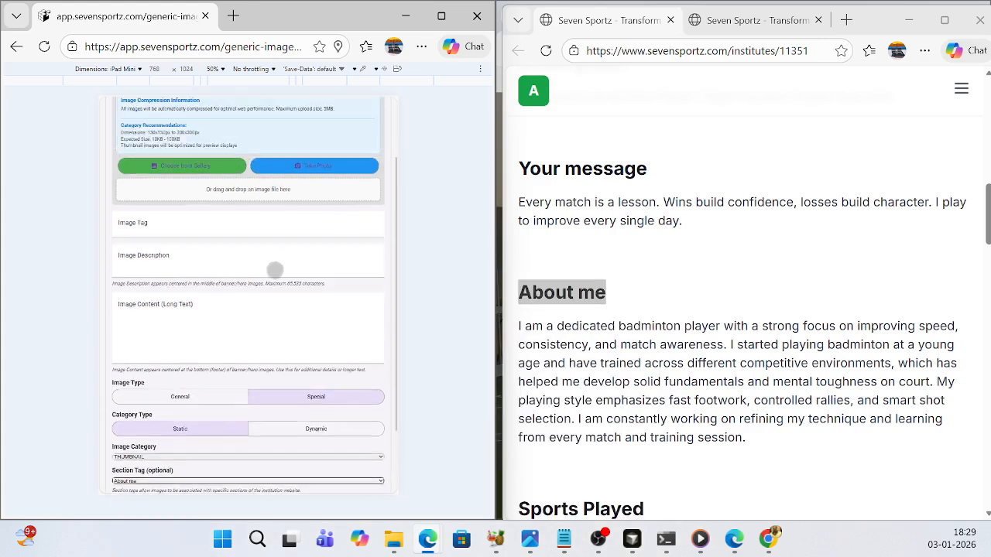
click(233, 277)
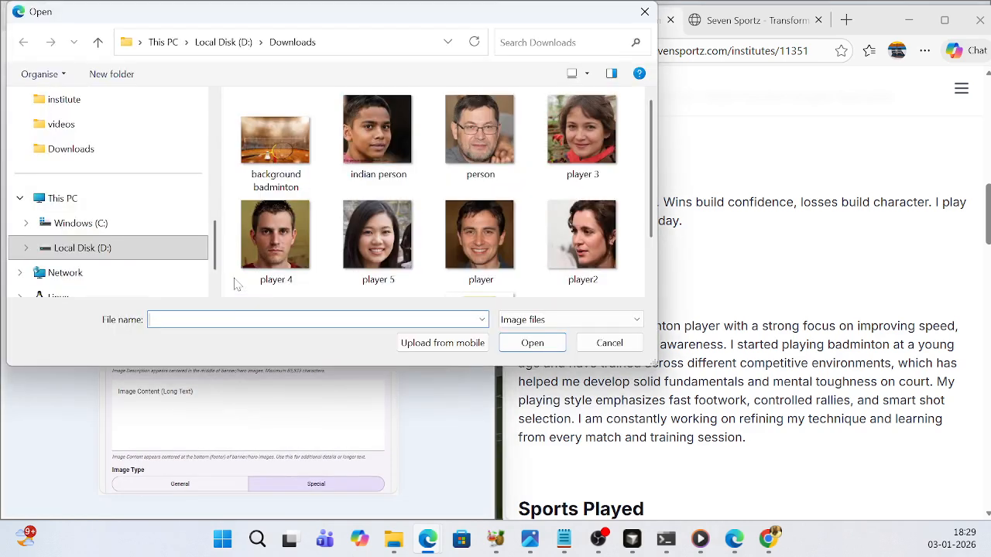
click(286, 238)
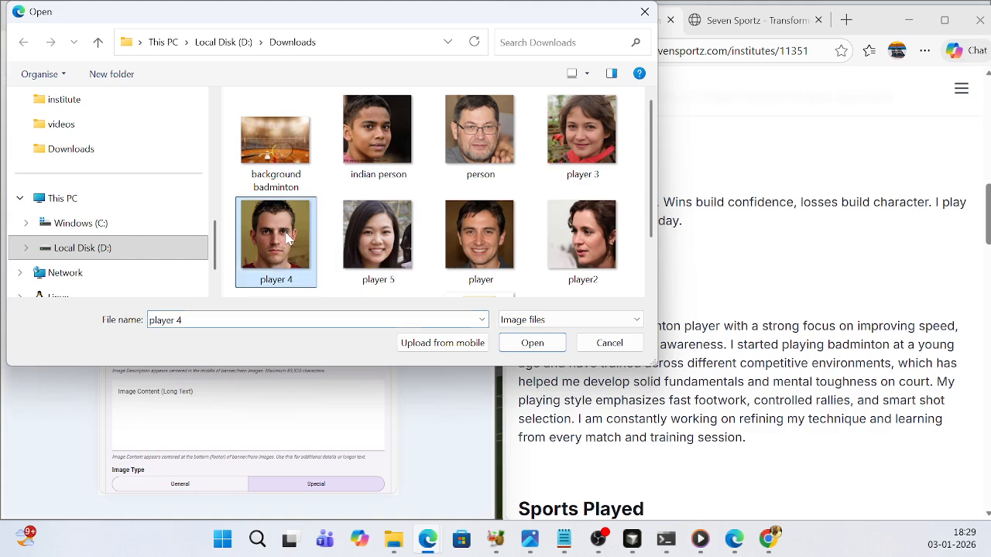
click(532, 343)
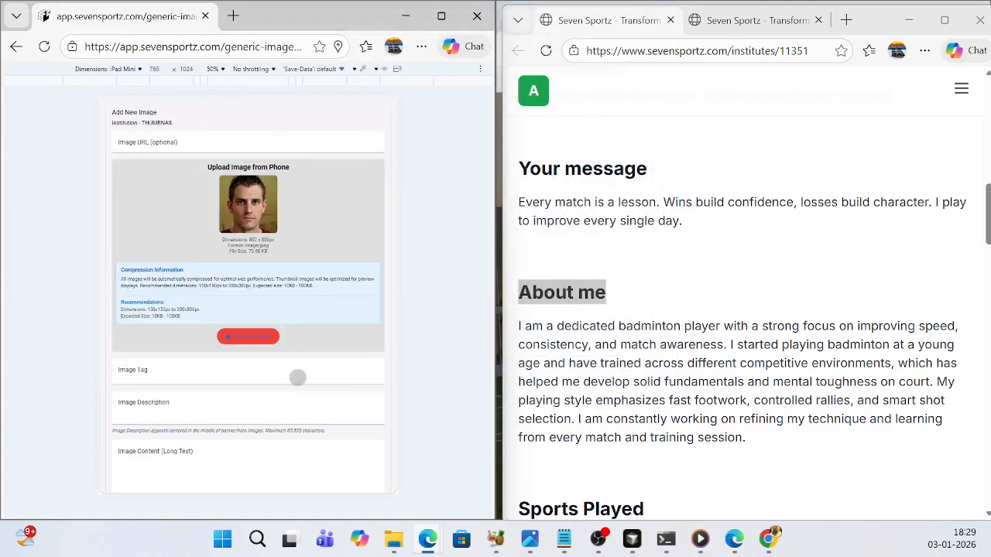
scroll(297, 377, down, 5)
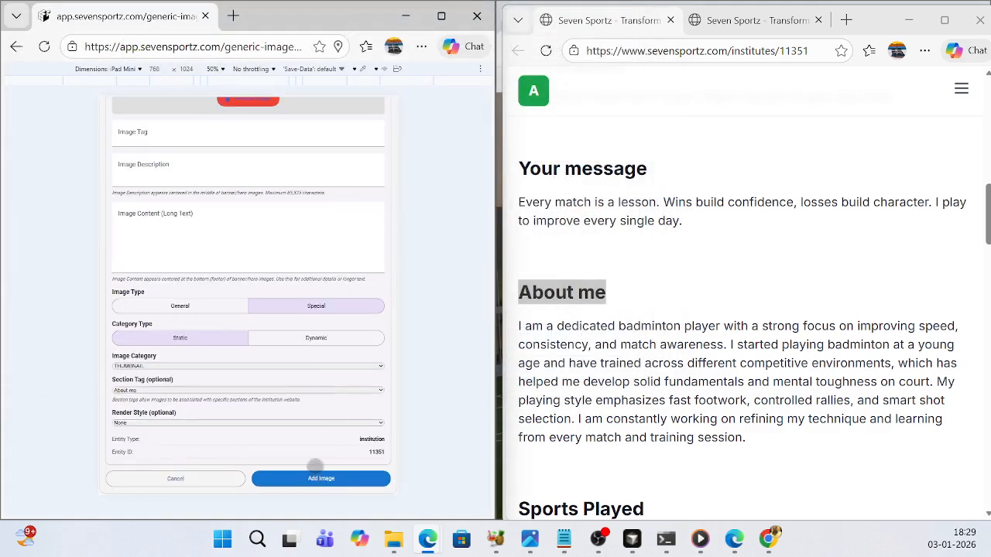
click(329, 480)
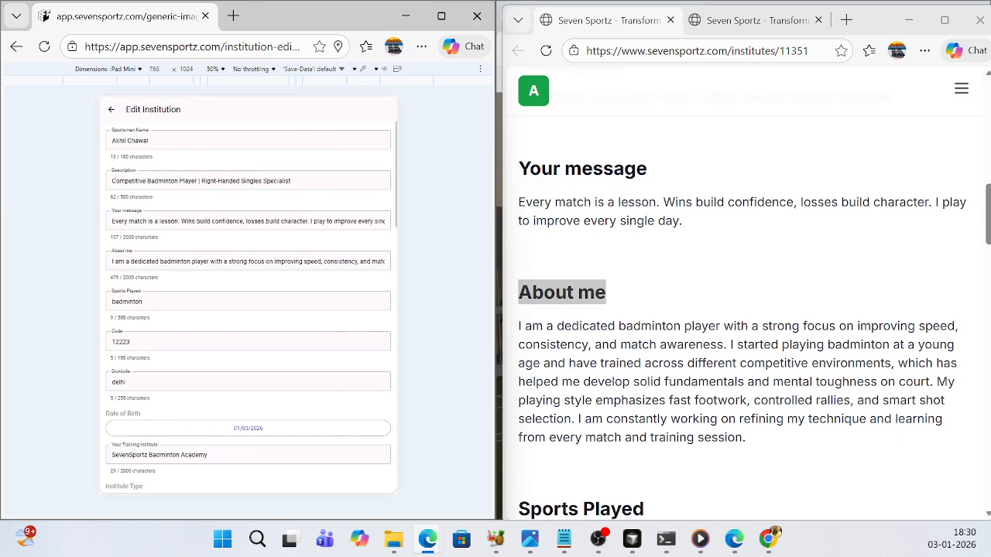
- Reload the public page and examine where the thumbnail sits relative to the About me section and its neighbouring sections
scroll(611, 281, up, 5)
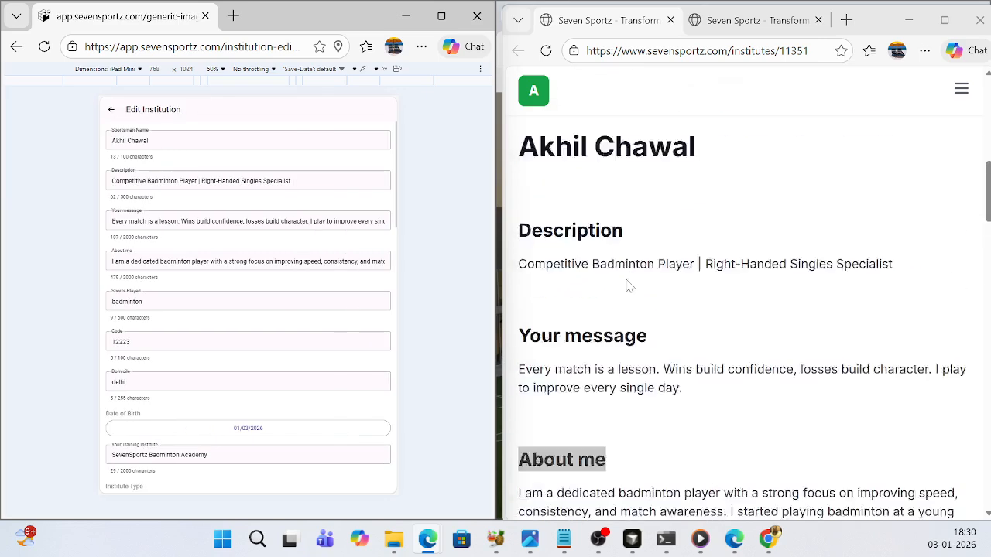
click(546, 52)
scroll(756, 329, down, 5)
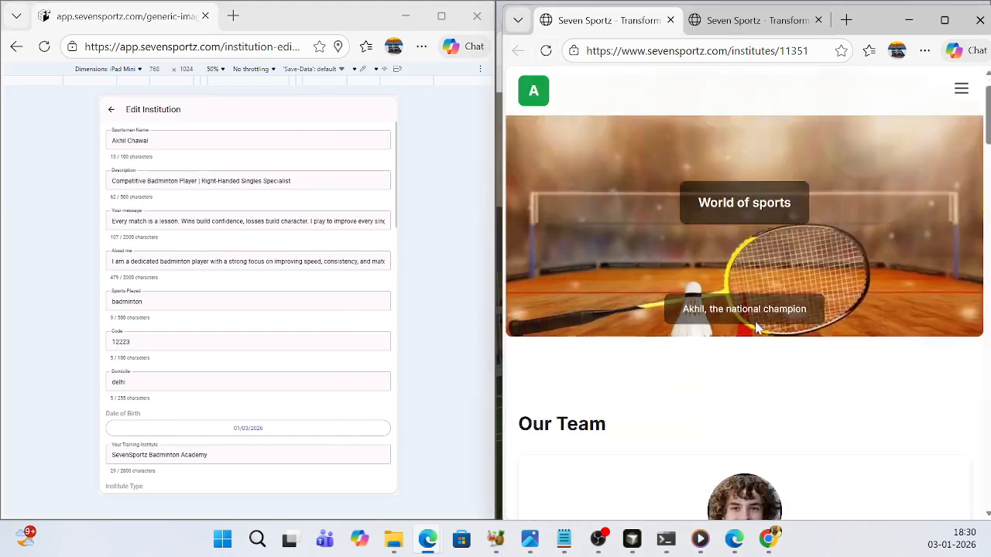
scroll(757, 329, down, 8)
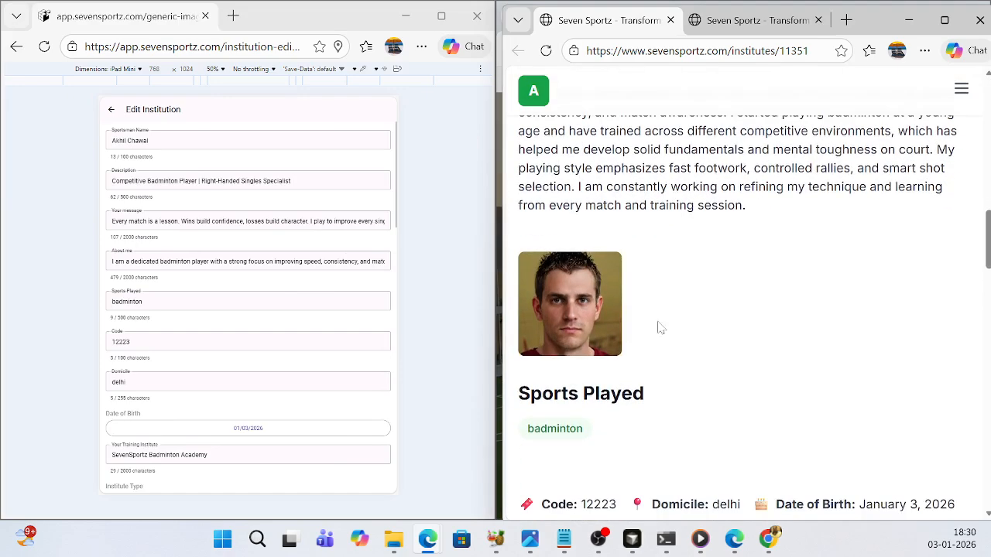
scroll(586, 273, up, 2)
scroll(577, 422, down, 1)
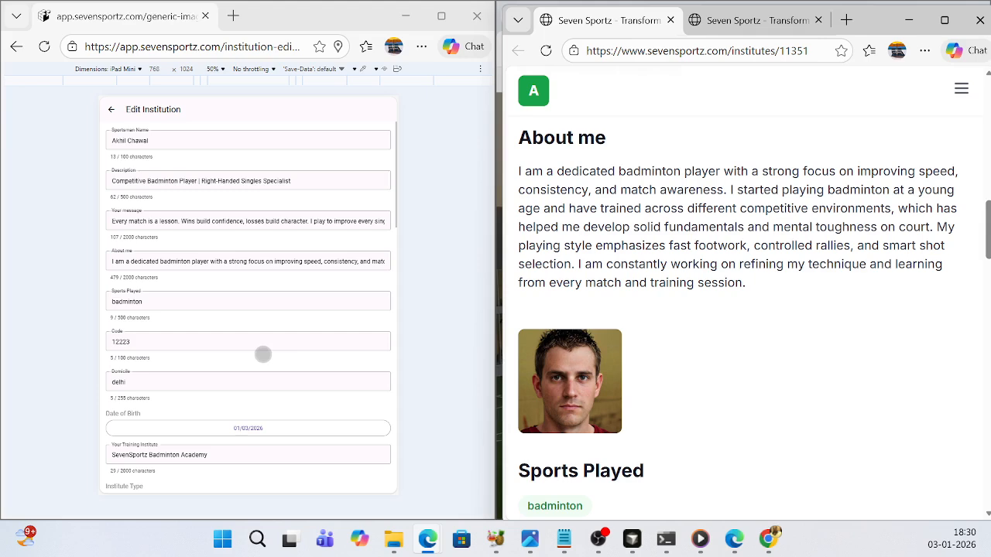
scroll(263, 355, down, 4)
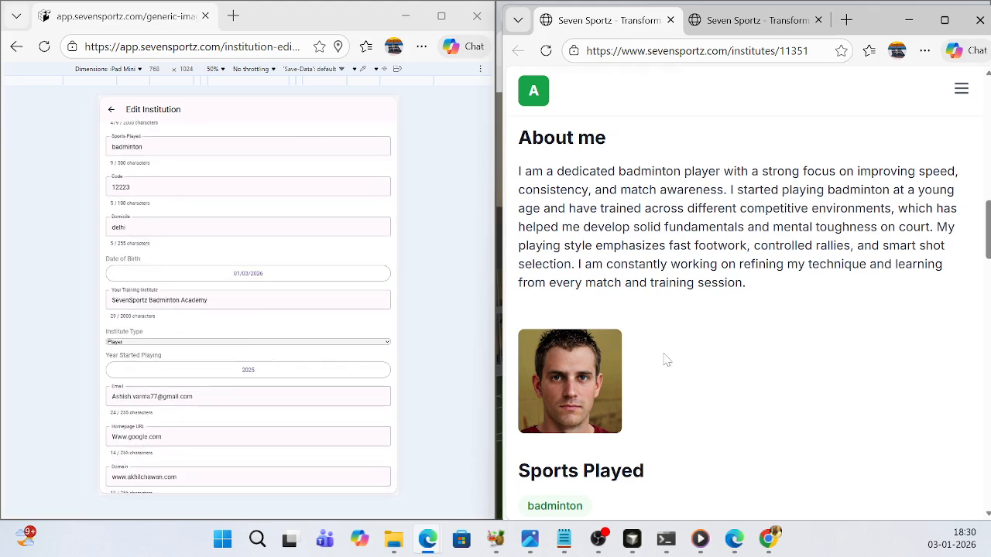
scroll(600, 364, up, 5)
scroll(573, 232, down, 5)
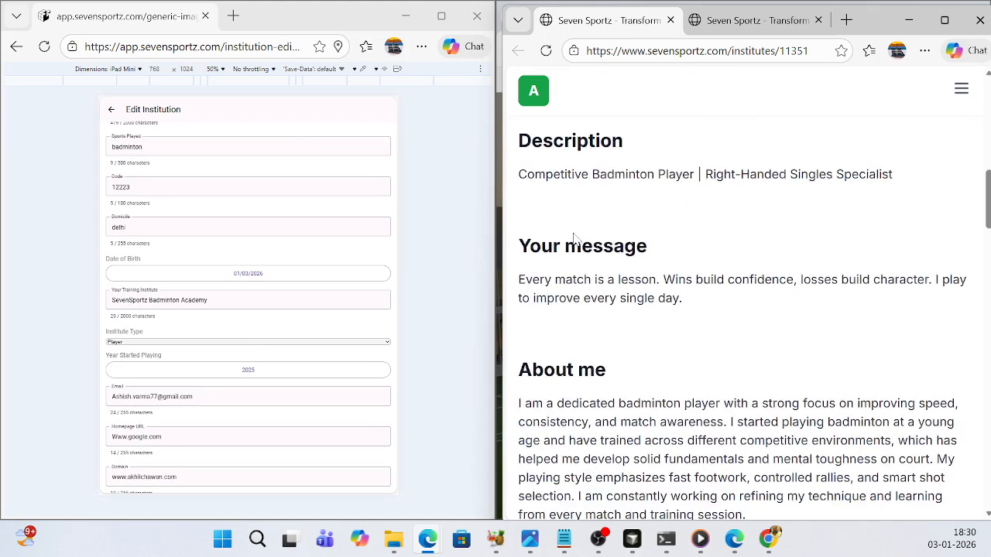
drag(614, 145, 532, 139)
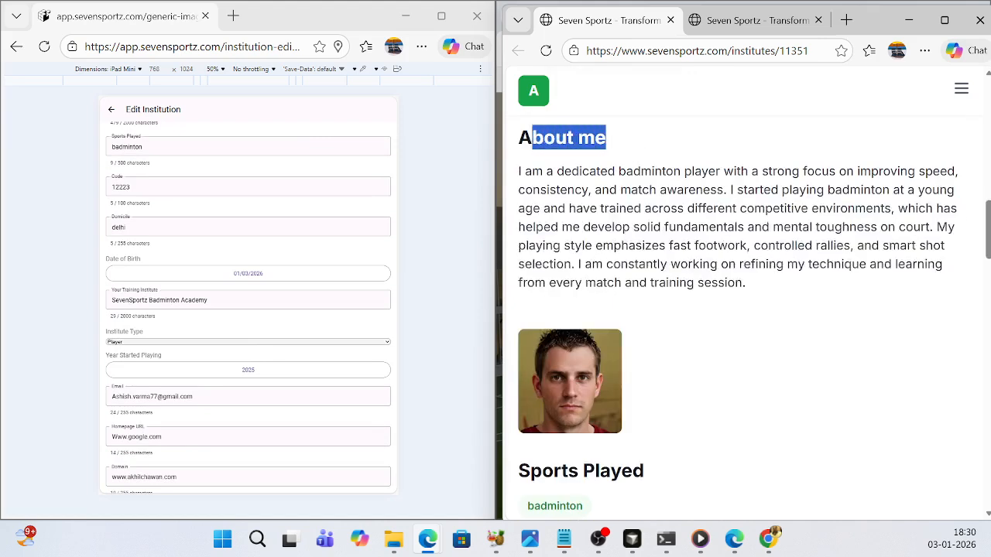
scroll(593, 195, down, 2)
scroll(311, 339, up, 5)
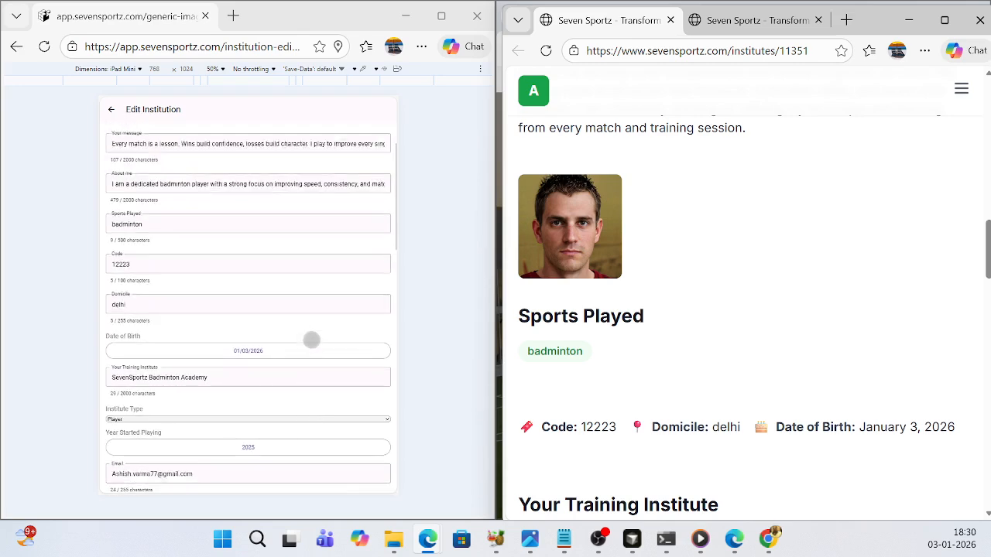
- Start adding another current website image with category type Dynamic, dynamic category TROPHIES and render style SLIDESHOW
scroll(313, 341, down, 7)
scroll(317, 343, down, 4)
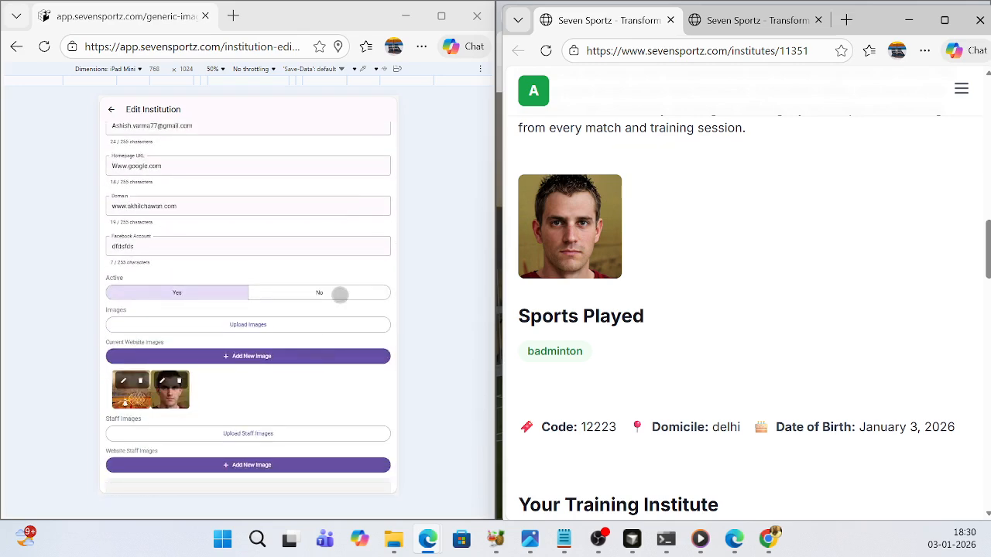
scroll(318, 328, down, 2)
scroll(318, 330, up, 1)
click(255, 315)
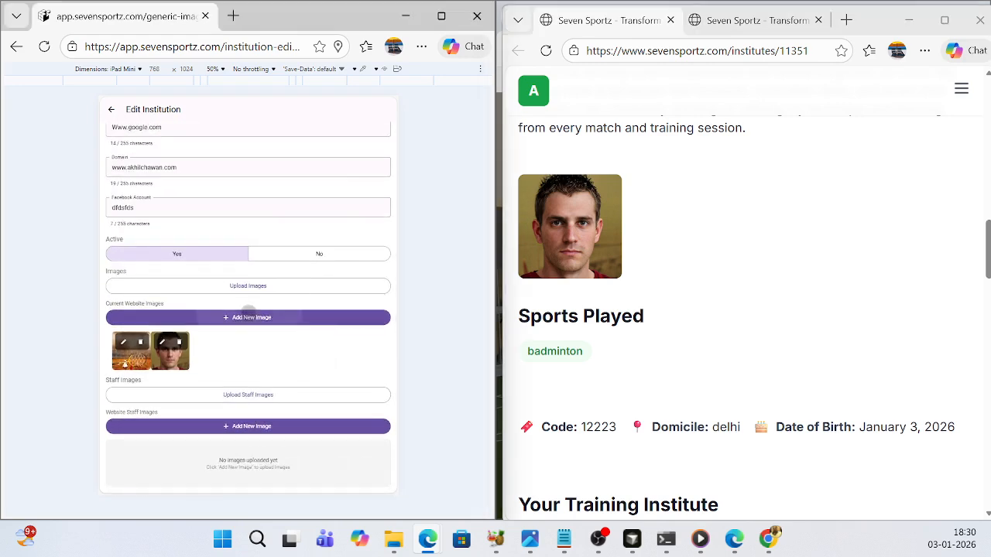
scroll(321, 382, down, 3)
scroll(322, 381, down, 1)
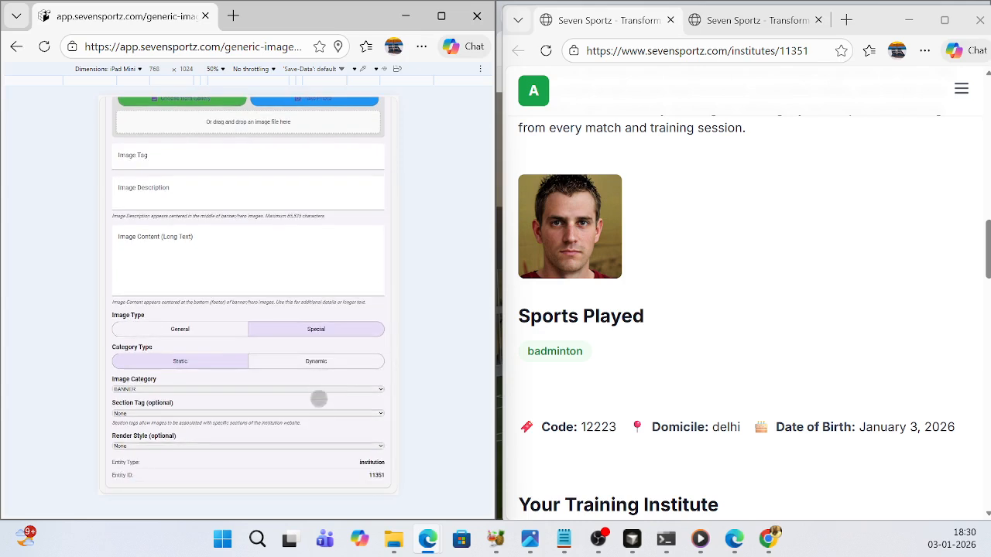
click(316, 361)
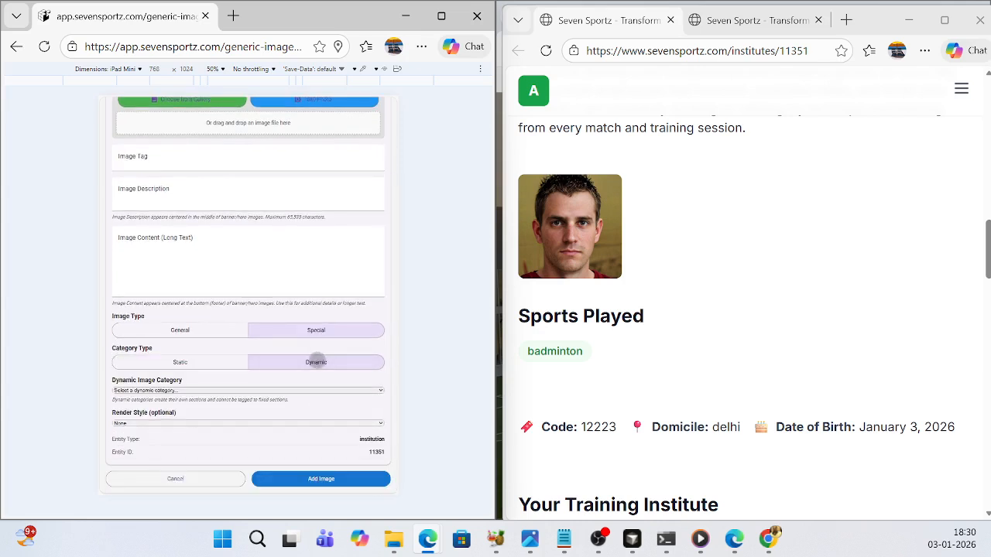
click(301, 390)
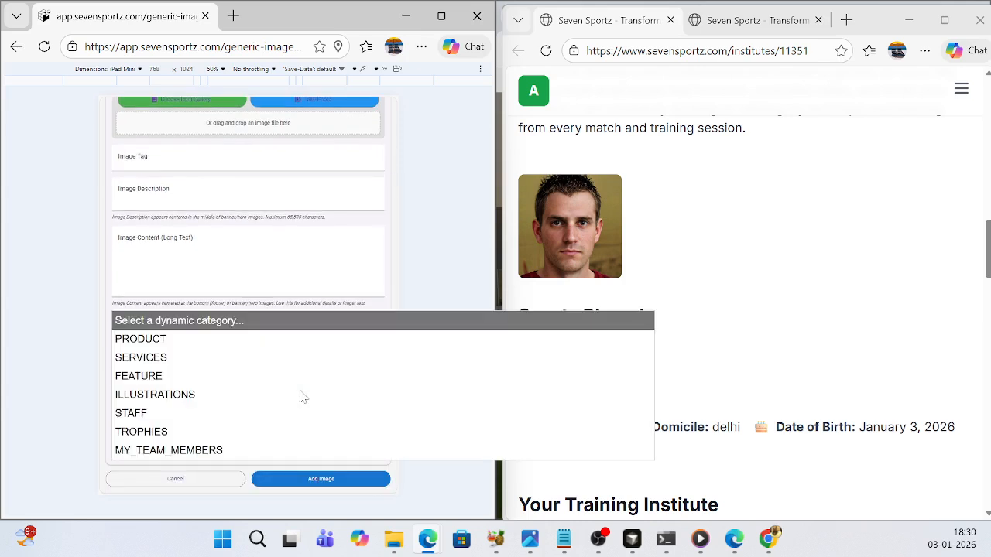
click(139, 432)
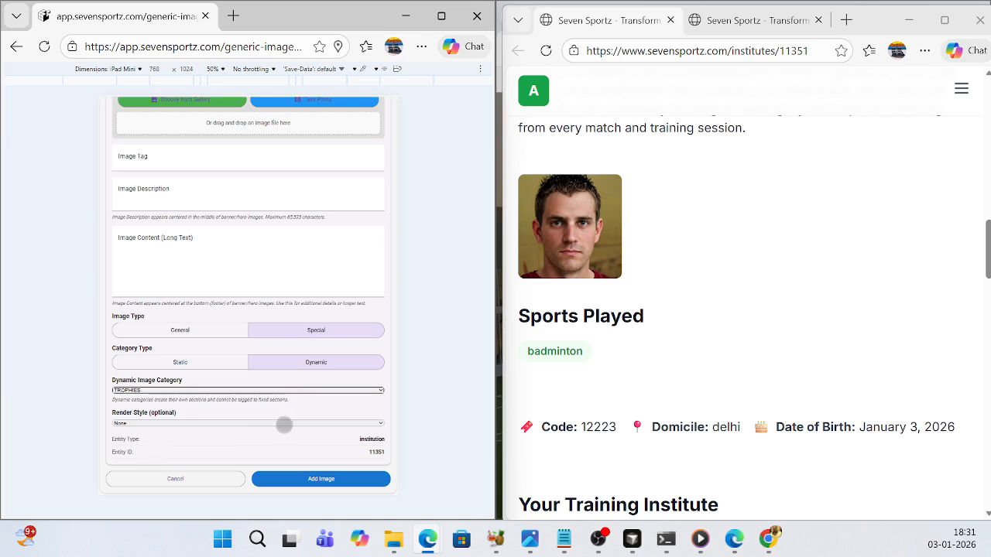
click(285, 424)
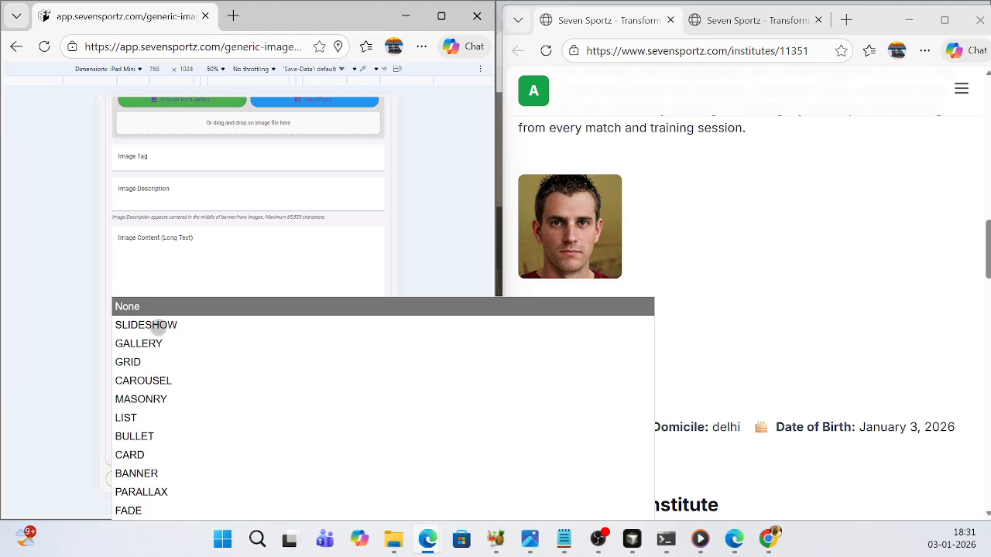
click(158, 325)
- Upload the "trophy 2" picture from the Downloads folder as the new image
scroll(287, 287, up, 3)
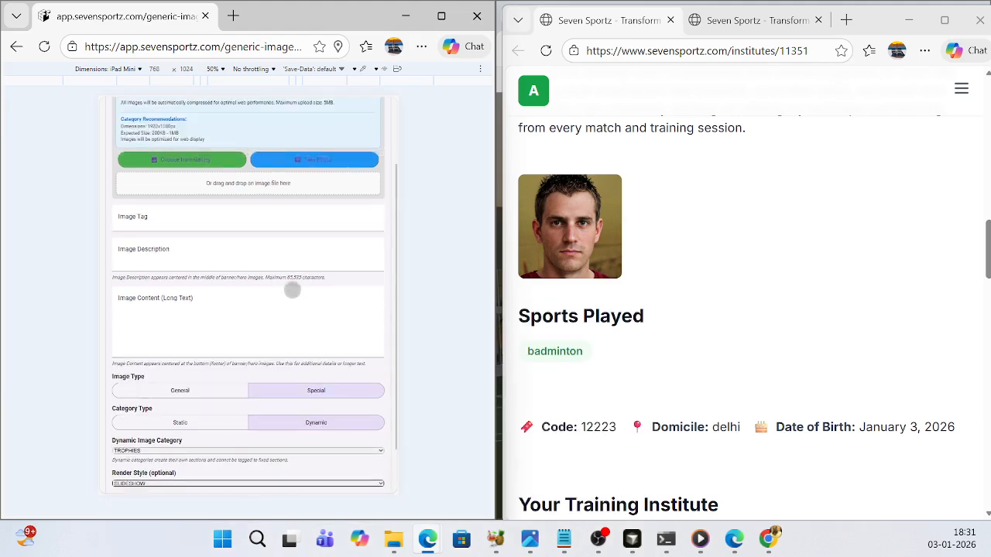
scroll(320, 257, up, 1)
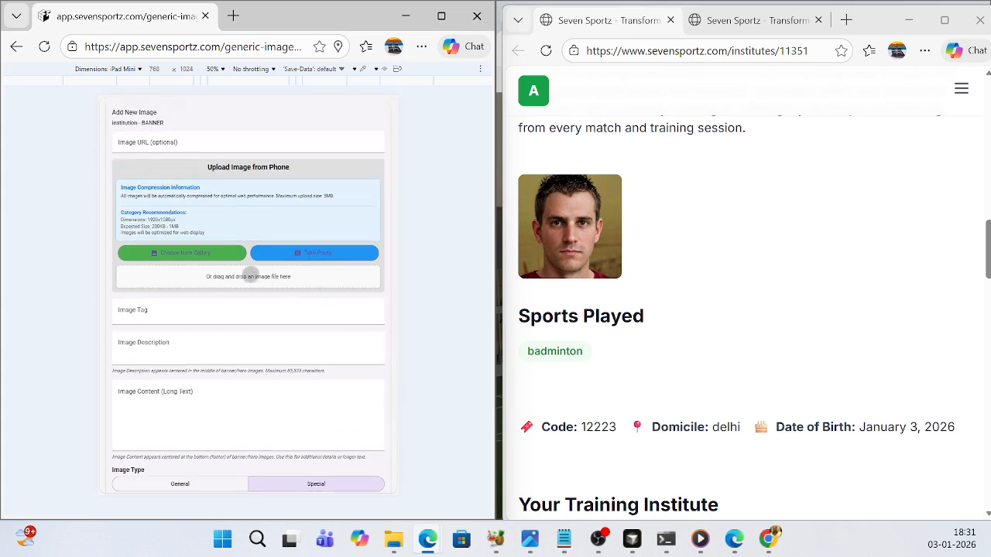
click(227, 277)
scroll(394, 215, down, 2)
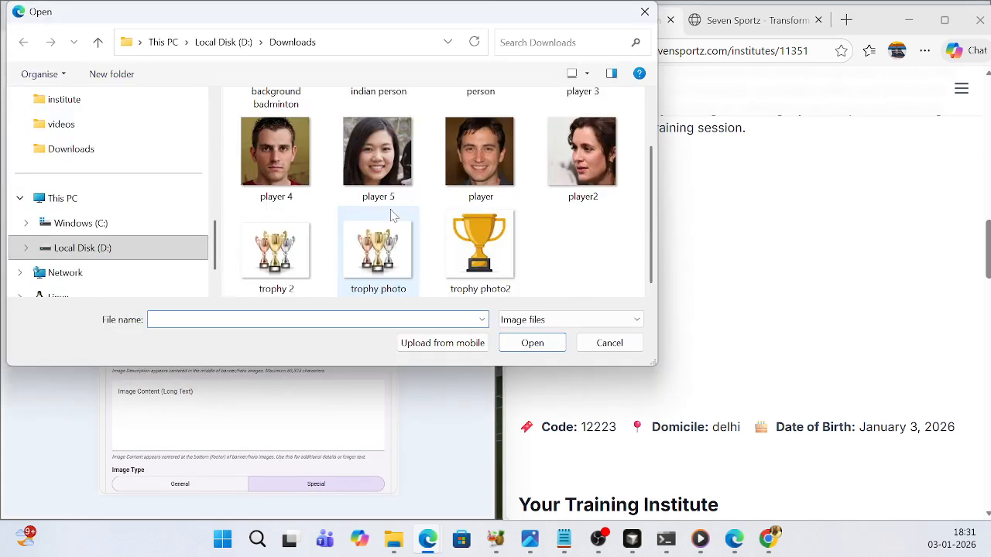
click(275, 247)
click(532, 343)
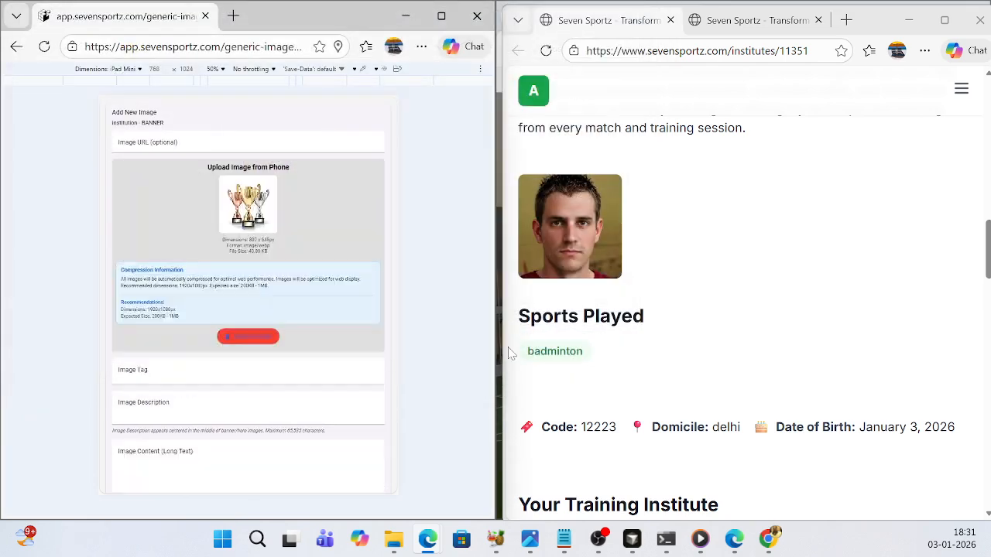
- Set the image description to "Asian game gold medal" and the image content to "Trophy i won in asian team gold medal in 2025"
scroll(261, 347, down, 1)
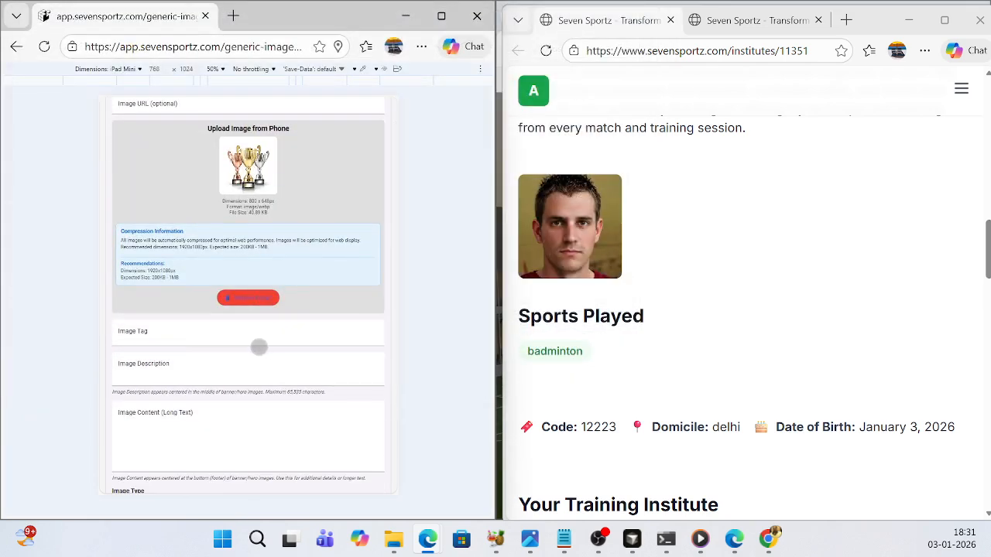
scroll(259, 347, up, 1)
scroll(237, 332, down, 2)
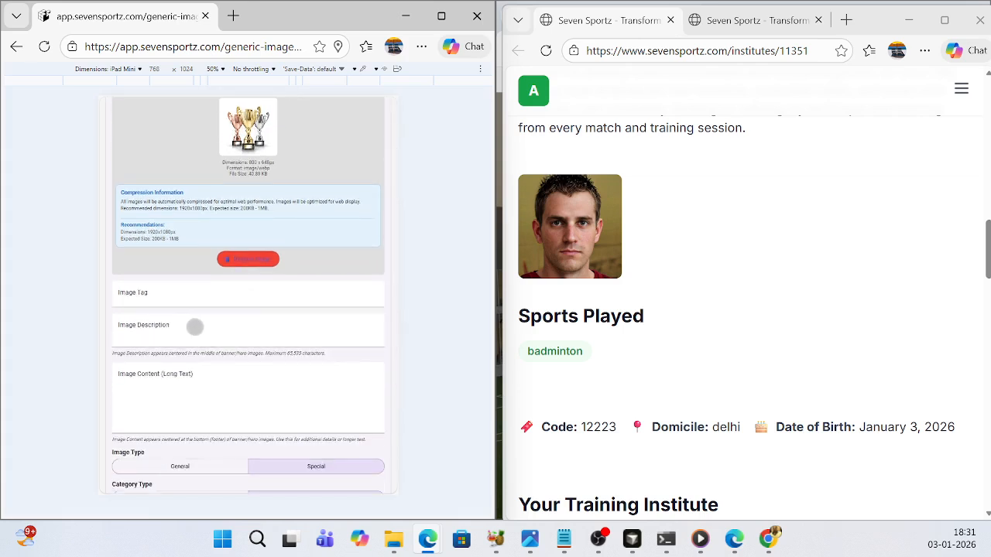
click(194, 327)
text(Asian game gold medal)
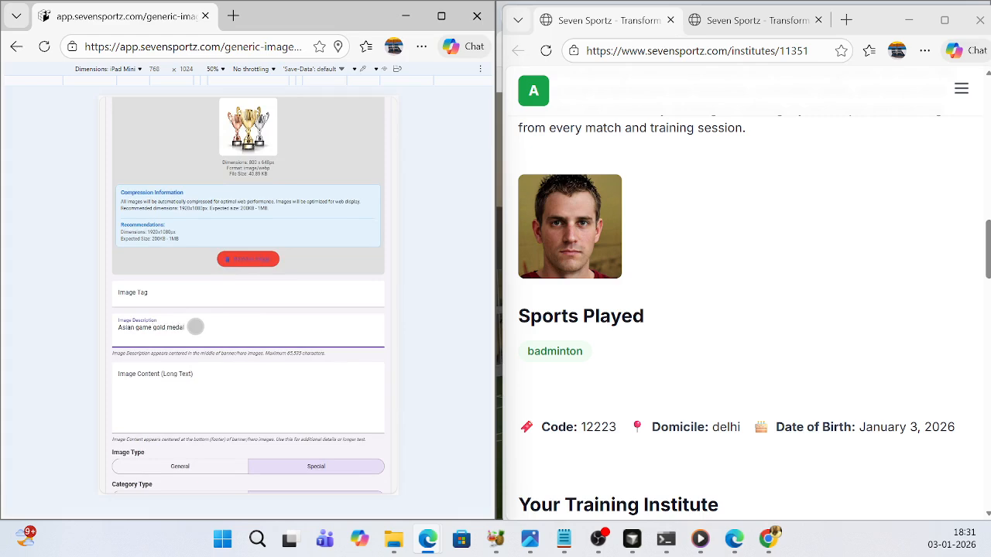
click(195, 384)
text(Tro)
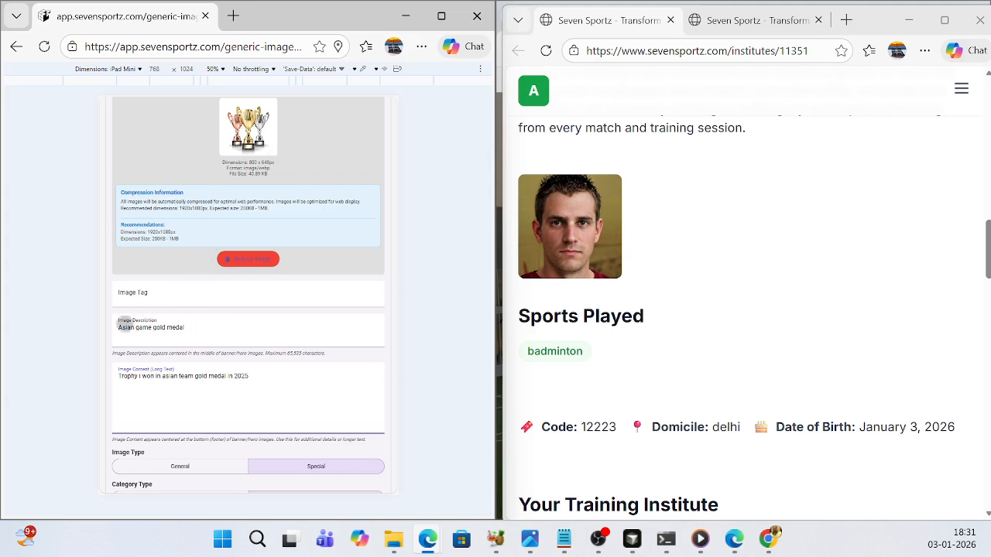
- Add the trophy image to the player's website, then reload the public page and locate the Trophies section
scroll(316, 362, down, 4)
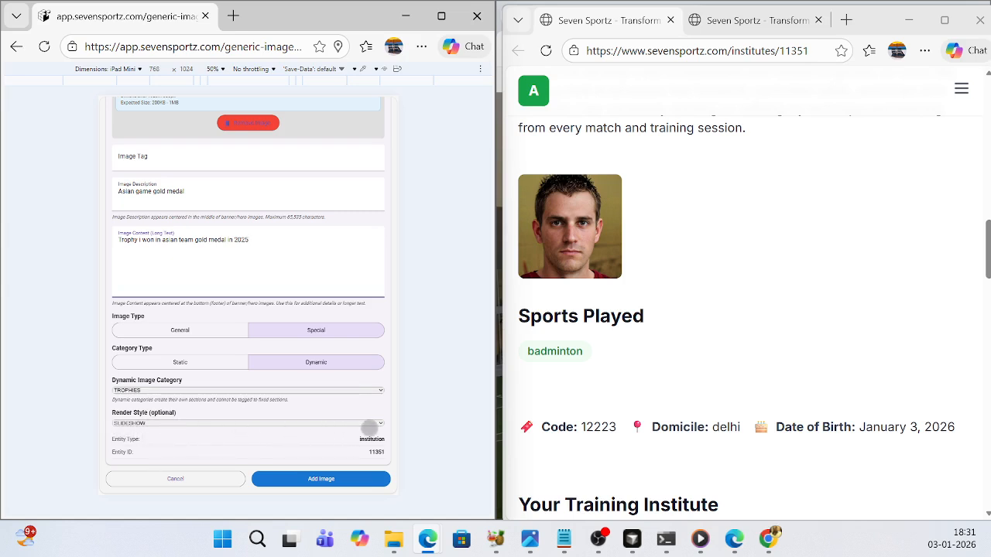
click(369, 427)
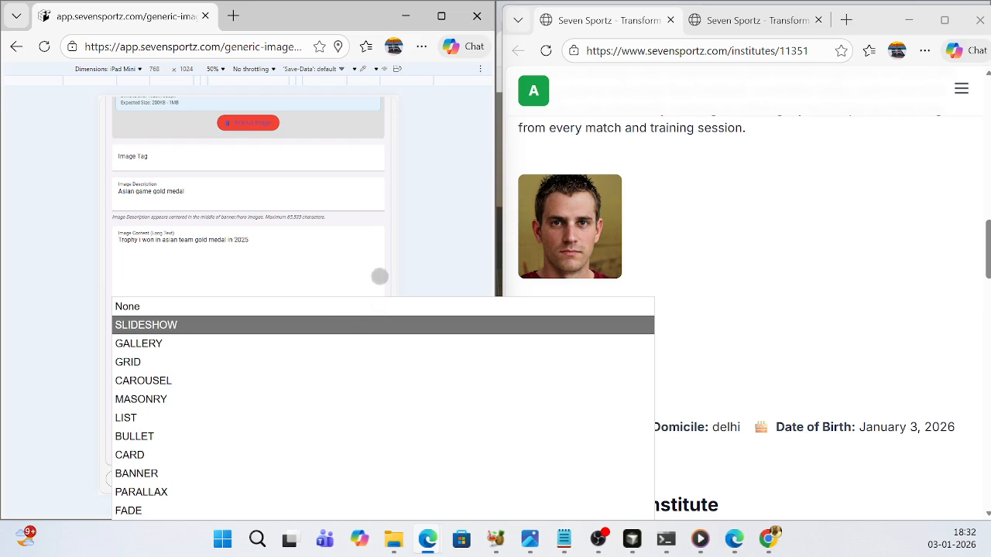
click(352, 279)
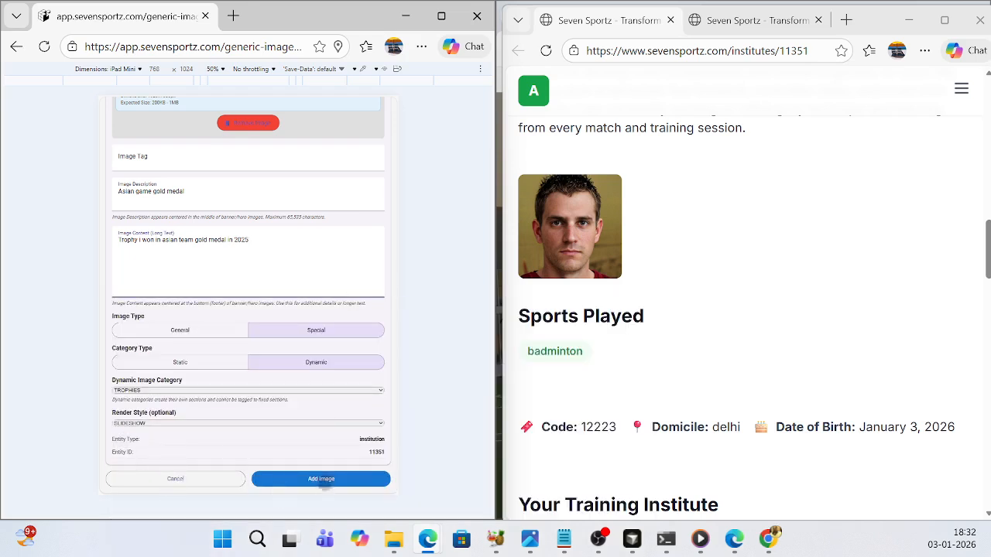
click(321, 480)
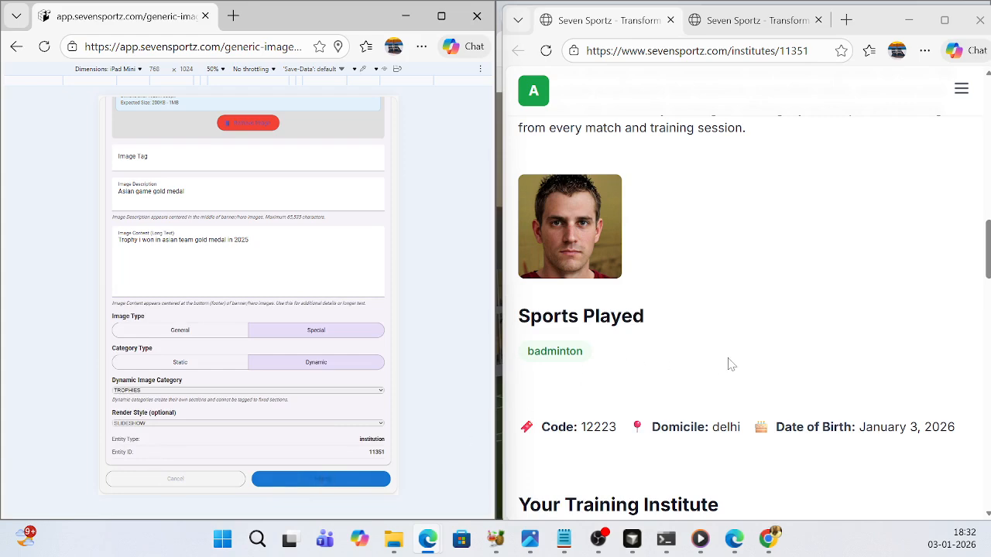
click(546, 52)
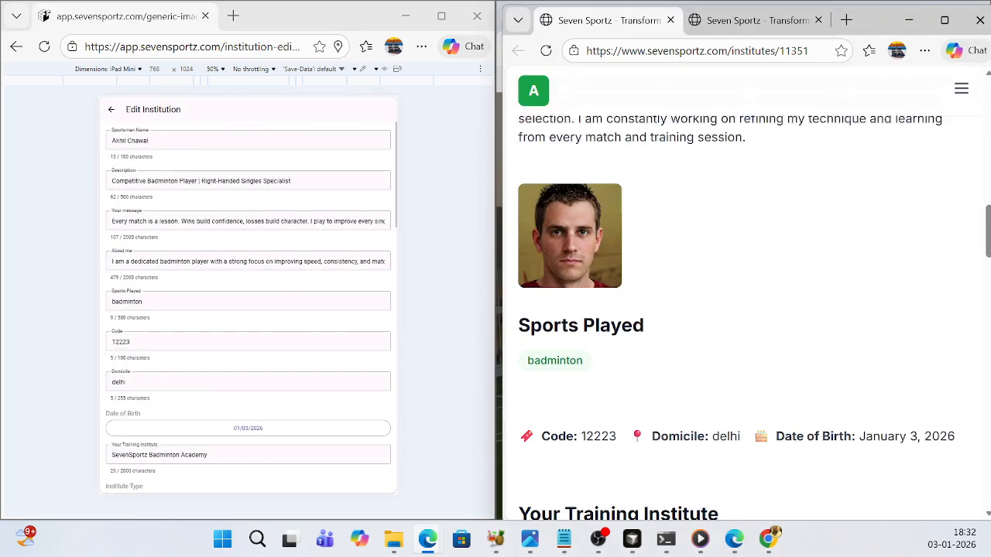
scroll(794, 353, down, 10)
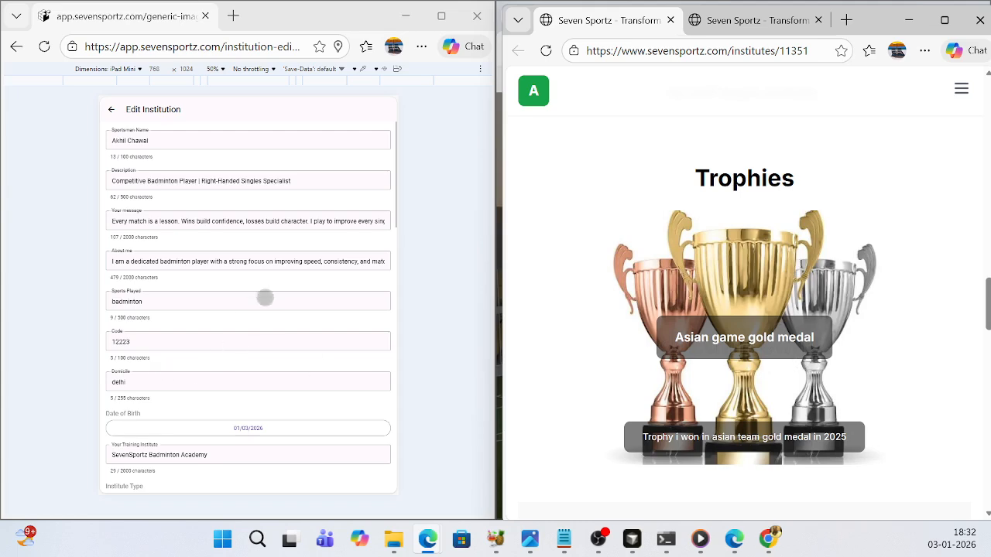
- Start adding one more image to the player's current website images
scroll(265, 298, down, 1)
scroll(273, 315, down, 2)
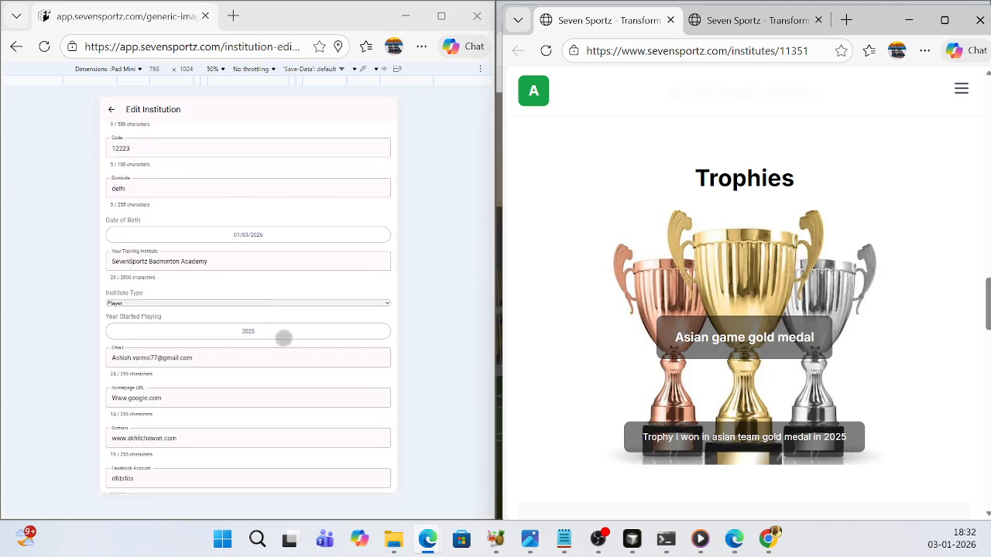
scroll(279, 329, up, 2)
scroll(284, 339, down, 1)
scroll(283, 339, up, 1)
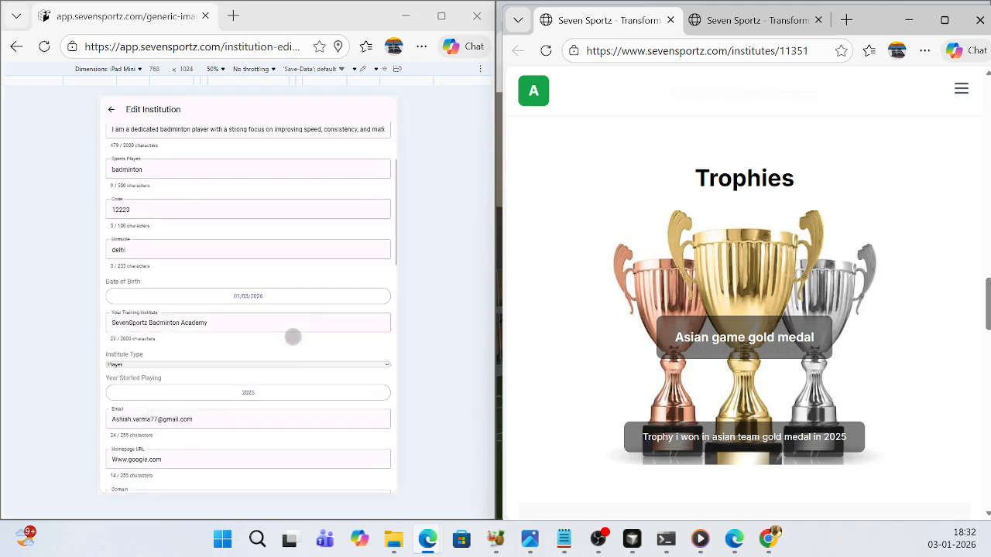
scroll(286, 337, down, 3)
scroll(287, 336, down, 1)
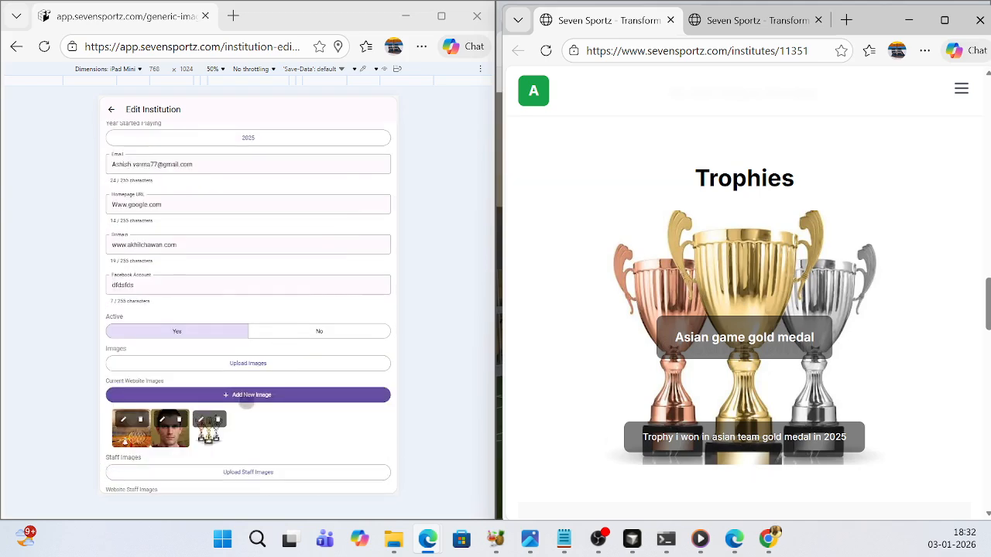
click(243, 395)
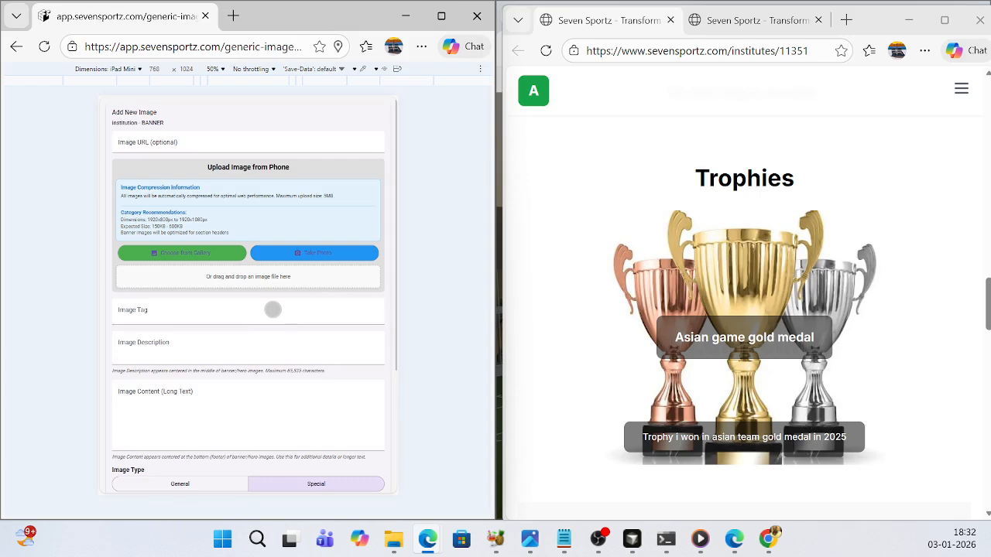
- Set the new image's category type to Dynamic, its dynamic category to TROPHIES and its render style to SLIDESHOW
scroll(276, 325, down, 2)
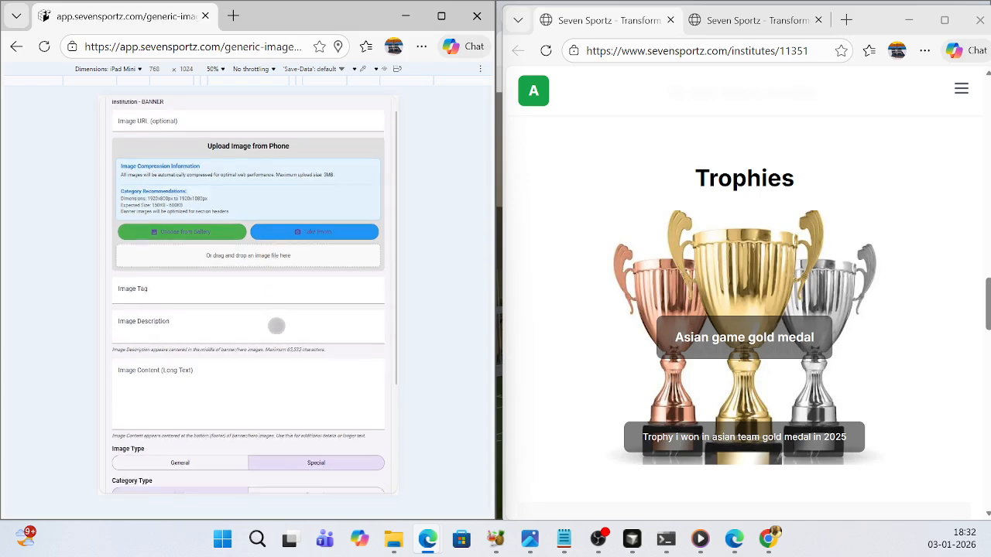
scroll(276, 325, down, 1)
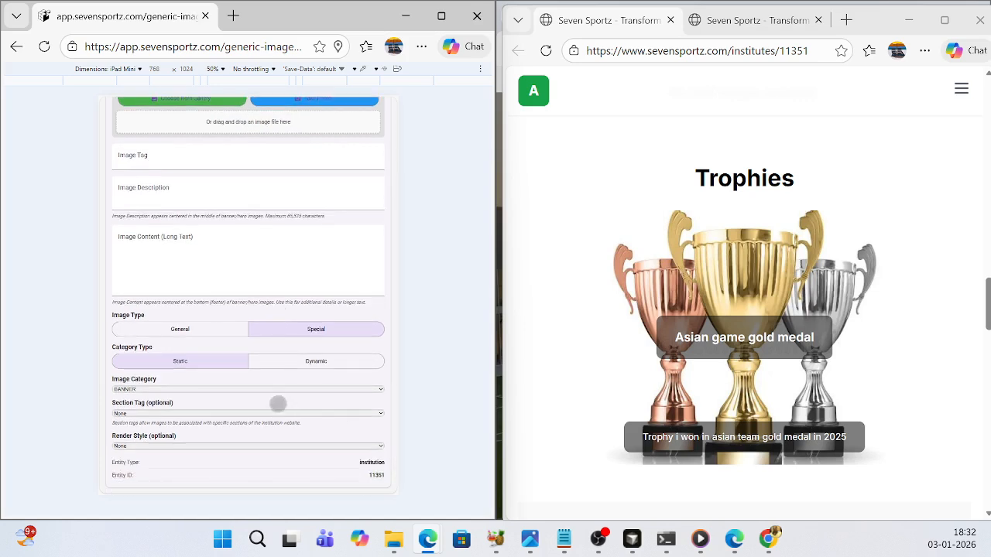
click(320, 354)
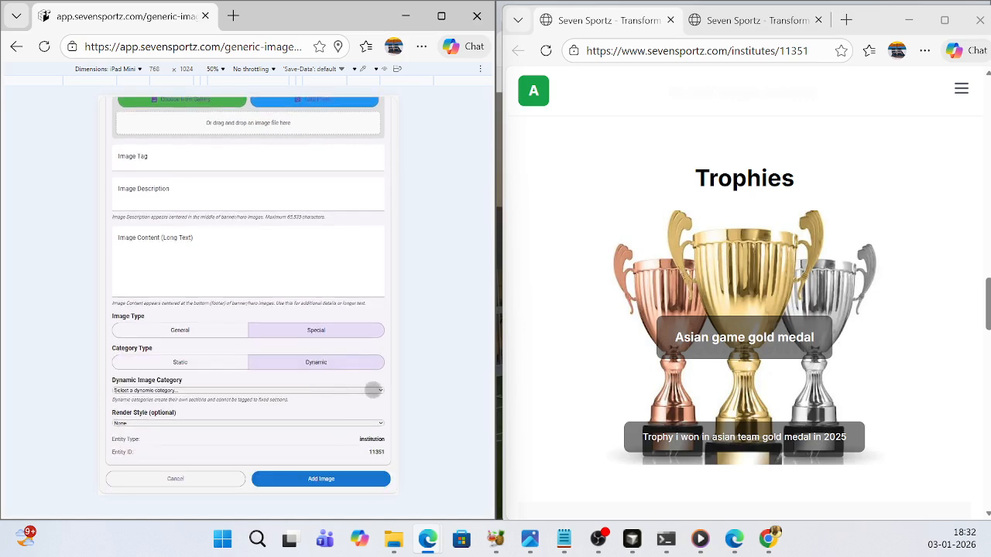
click(373, 390)
click(130, 434)
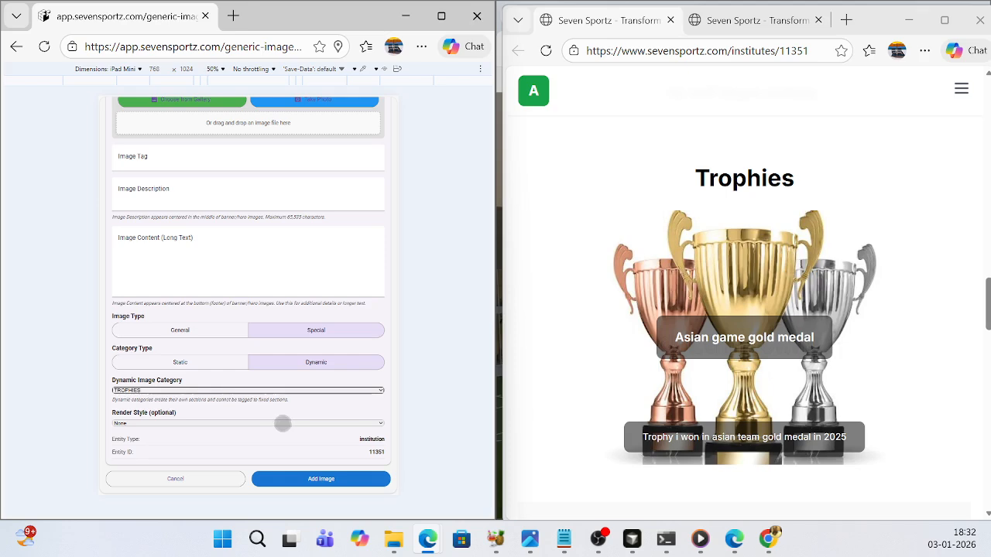
click(285, 424)
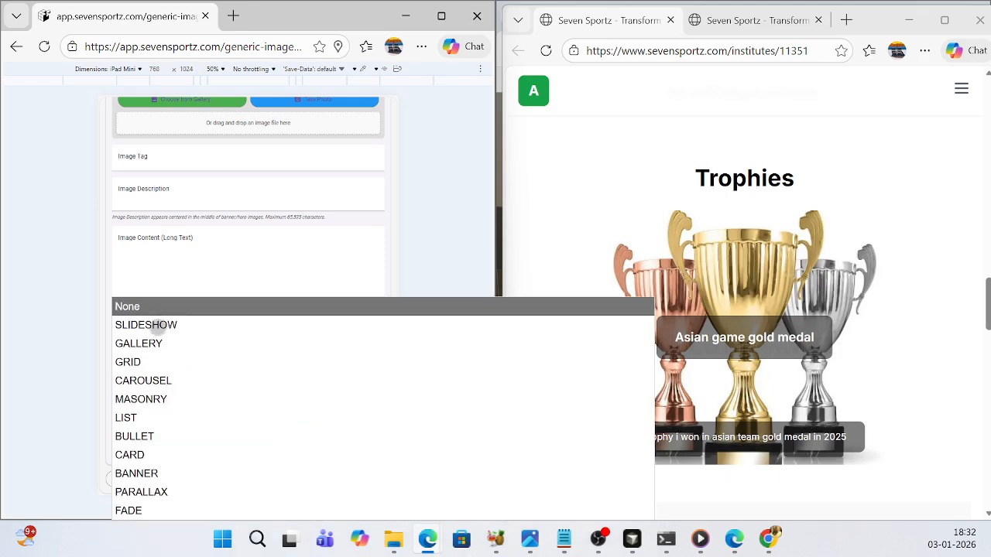
click(159, 325)
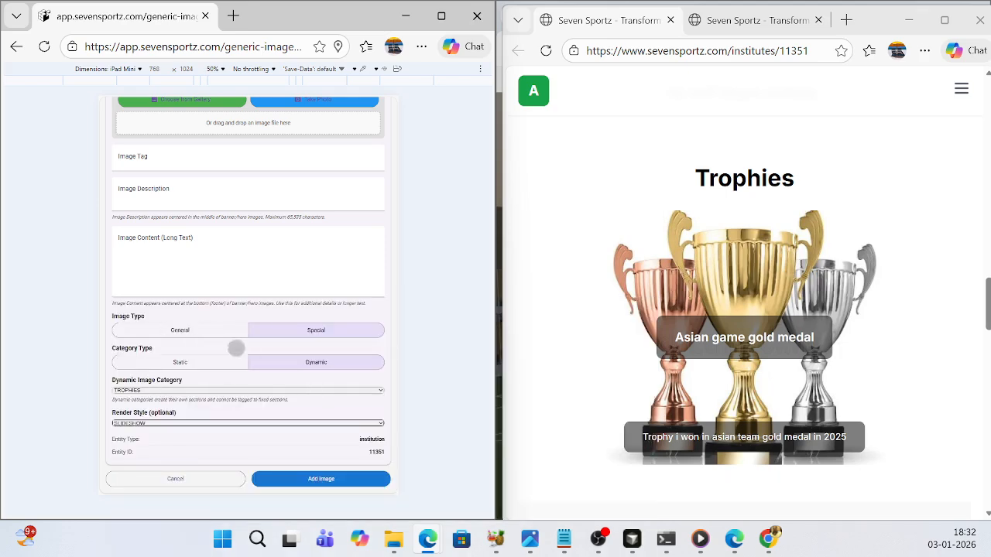
- Upload the "trophy photo2" picture from the Downloads folder for the second trophy entry
scroll(248, 327, up, 2)
click(232, 199)
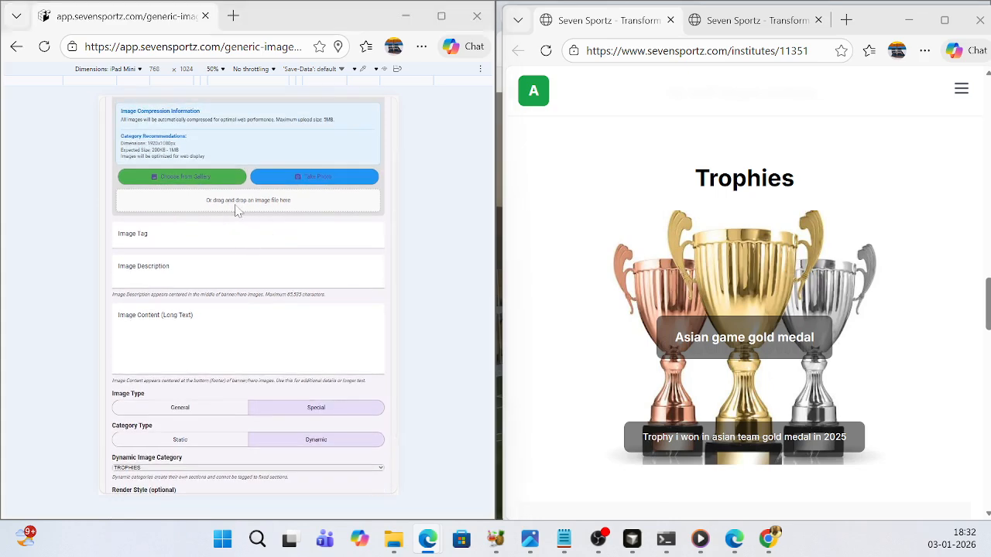
scroll(326, 222, down, 1)
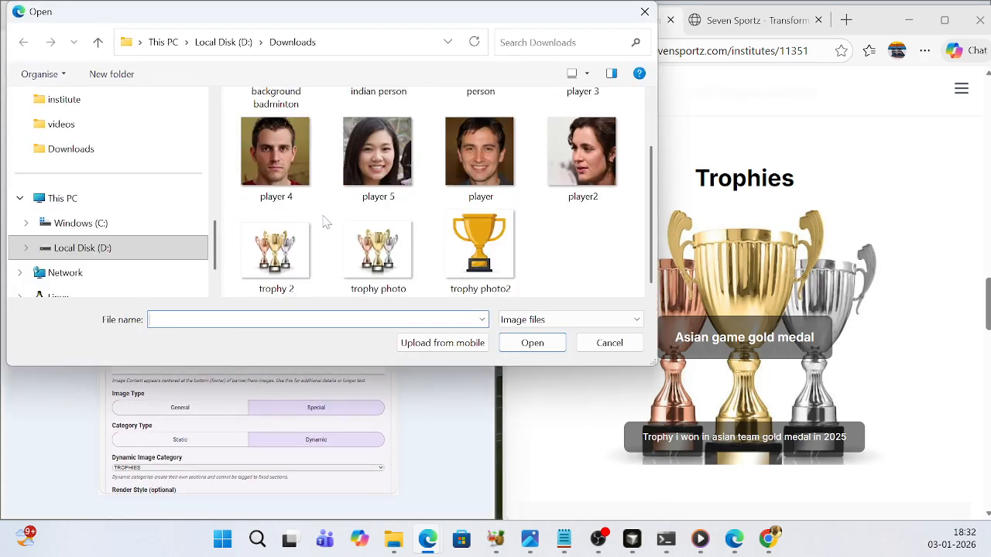
click(480, 247)
click(532, 343)
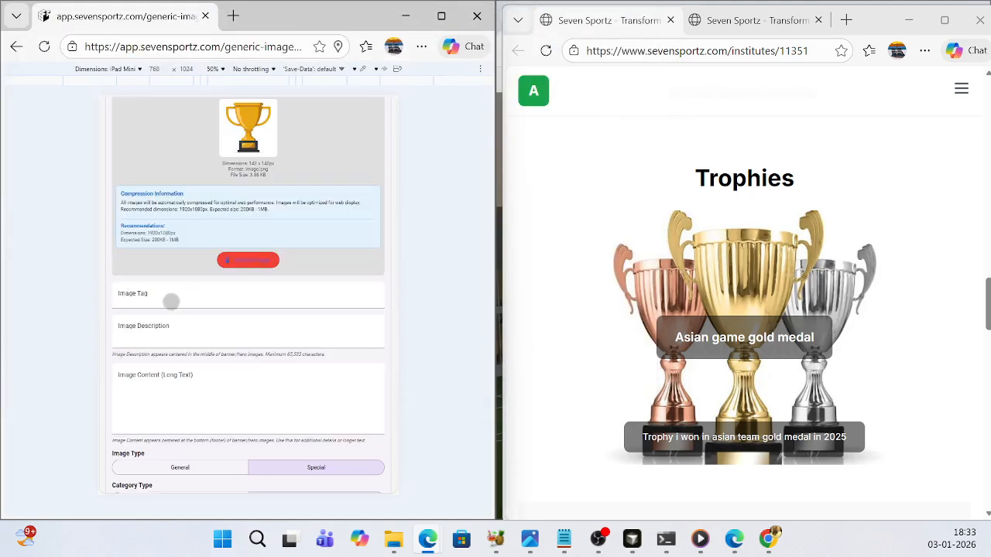
- Enter the description "Gold meda" and the content "Gold medal" for the second trophy image, and add it to the website
click(179, 323)
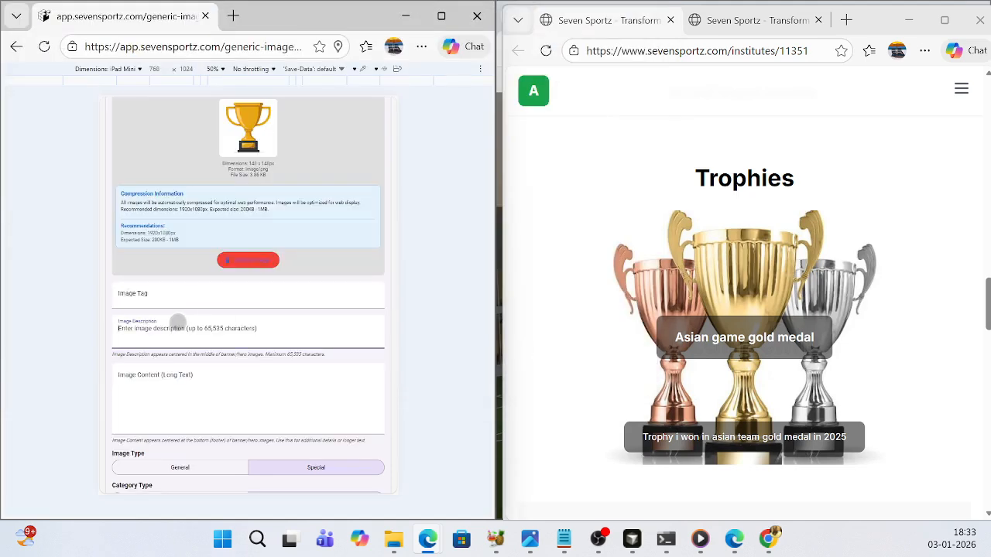
text(Gold meda)
click(181, 394)
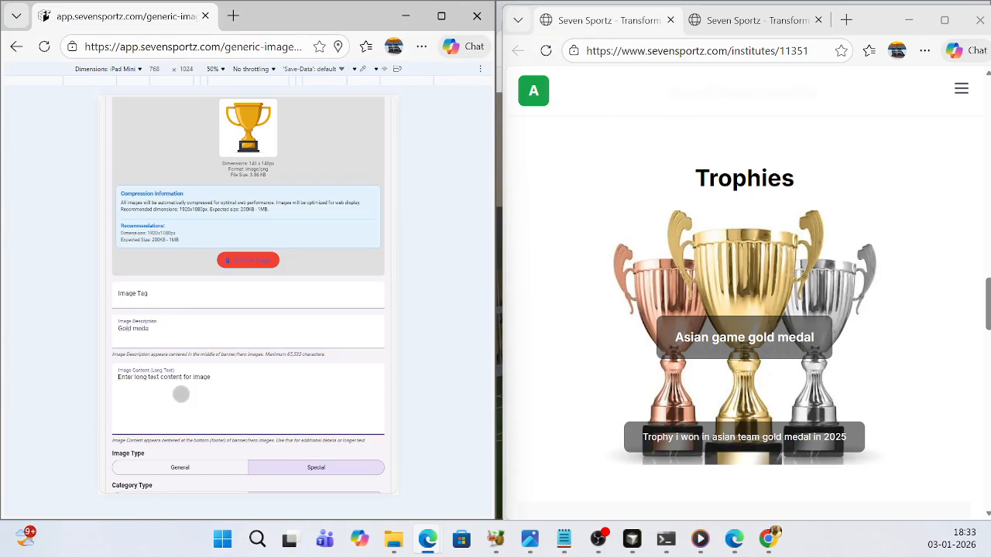
text(Gold medal)
scroll(224, 391, down, 3)
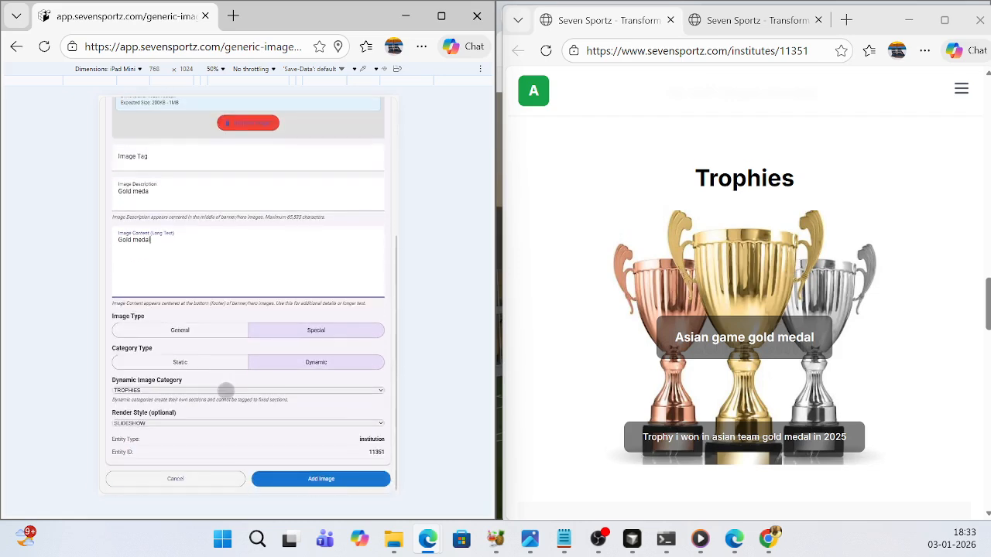
click(323, 479)
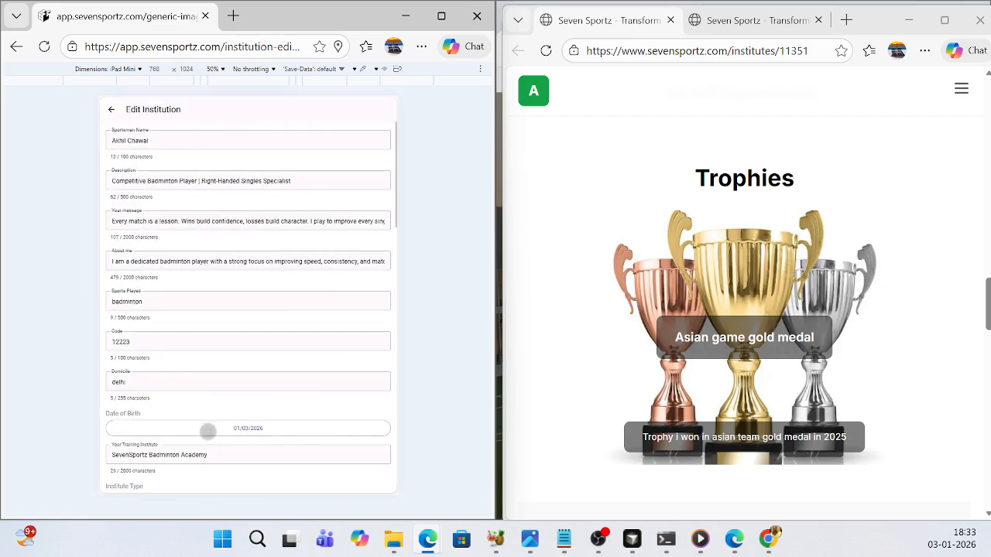
- Reload the player's public page and browse back and forth through the slides in the Trophies section
scroll(741, 250, up, 1)
scroll(748, 314, down, 1)
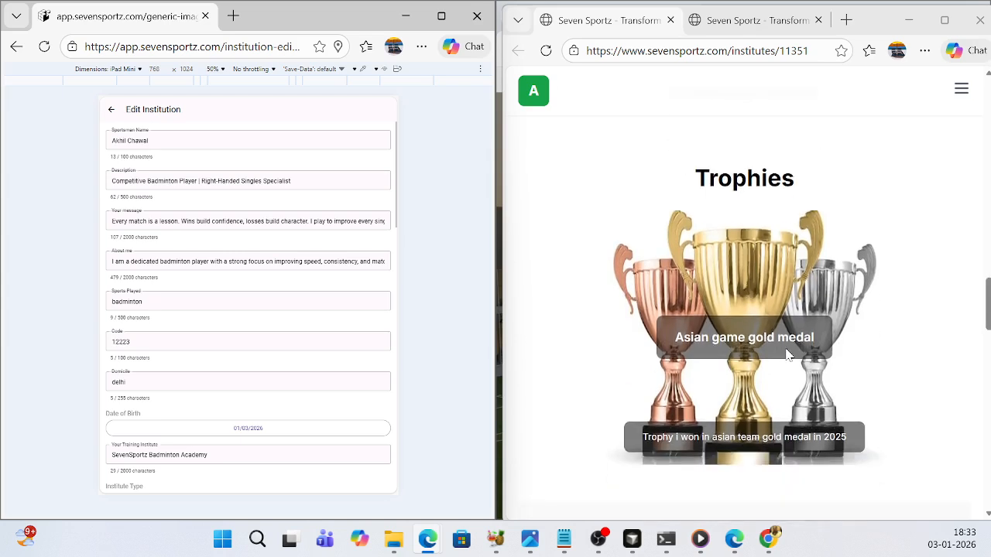
click(546, 50)
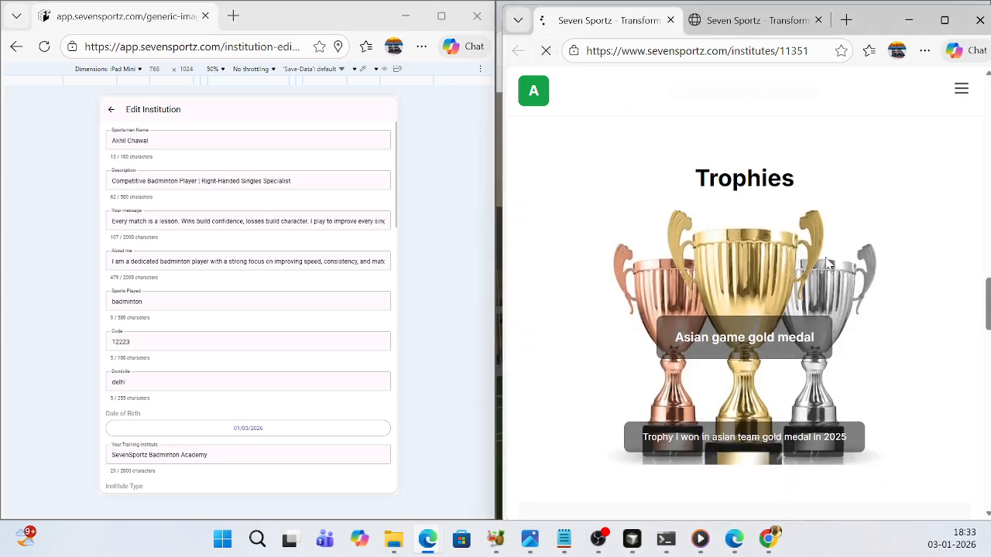
scroll(740, 298, down, 12)
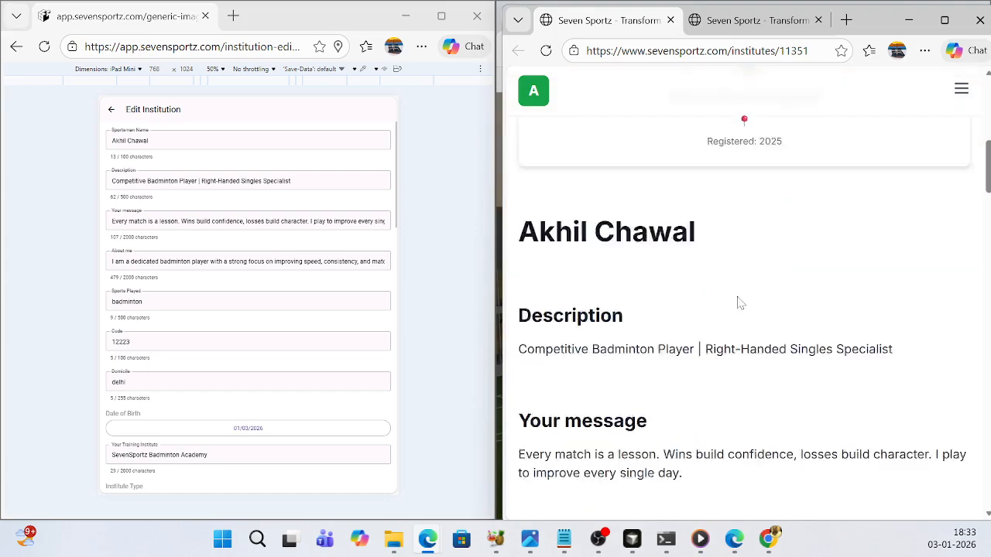
scroll(740, 304, down, 5)
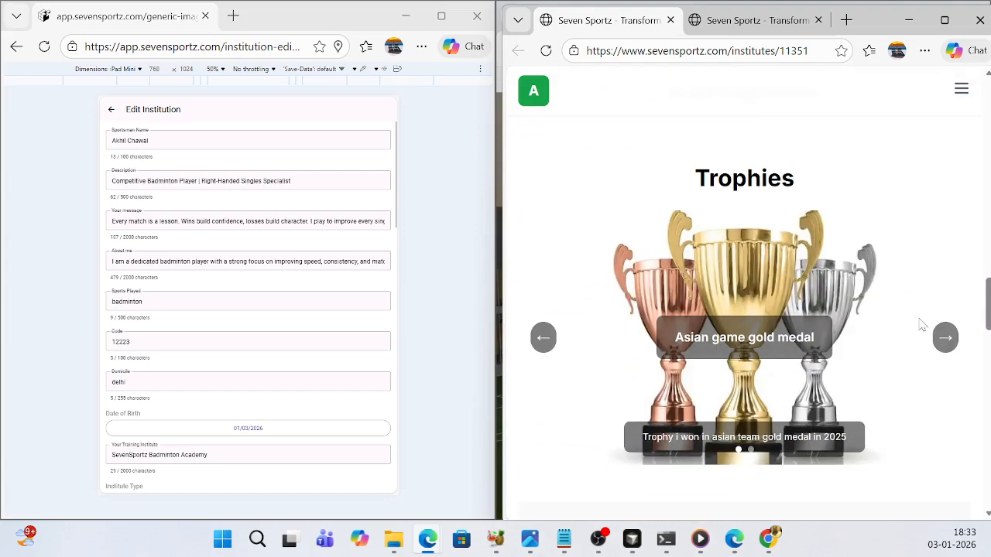
click(951, 344)
click(954, 343)
click(543, 337)
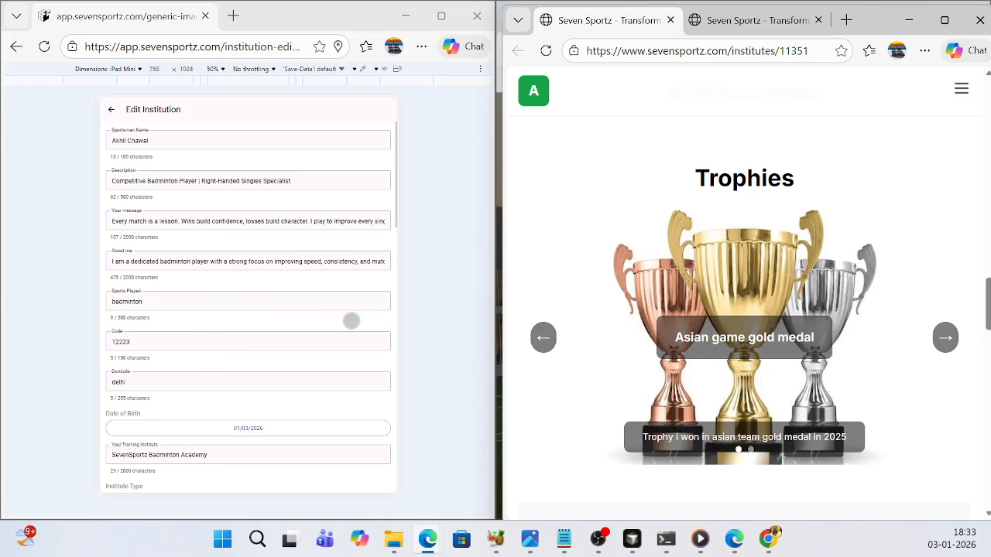
- Start adding another new image to the current website images in the player's institution record
scroll(307, 341, down, 5)
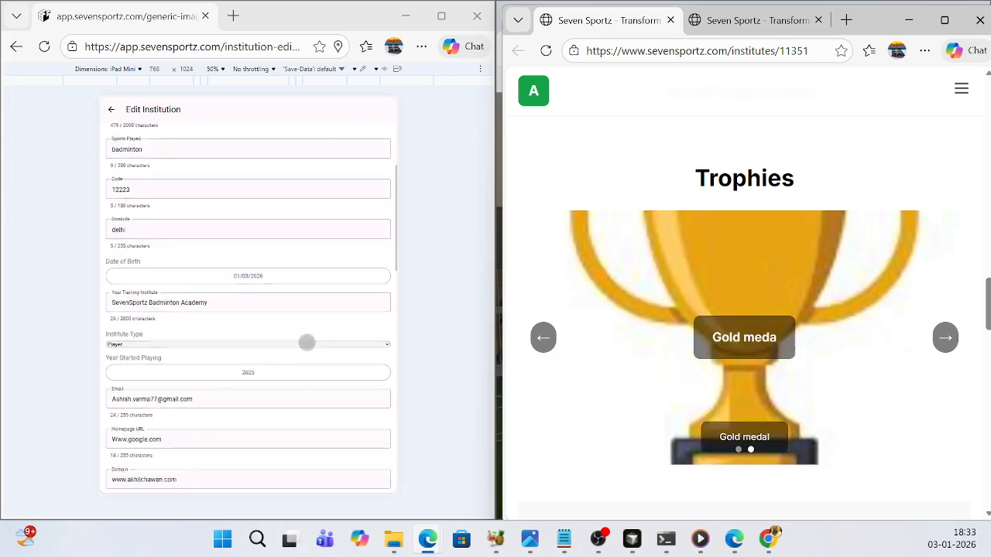
scroll(308, 342, up, 5)
scroll(308, 342, down, 10)
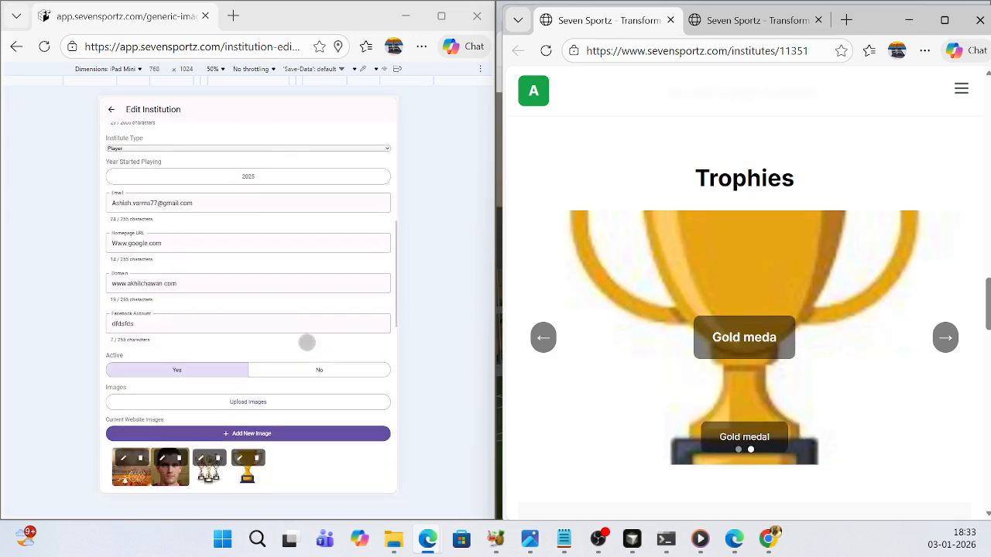
click(256, 357)
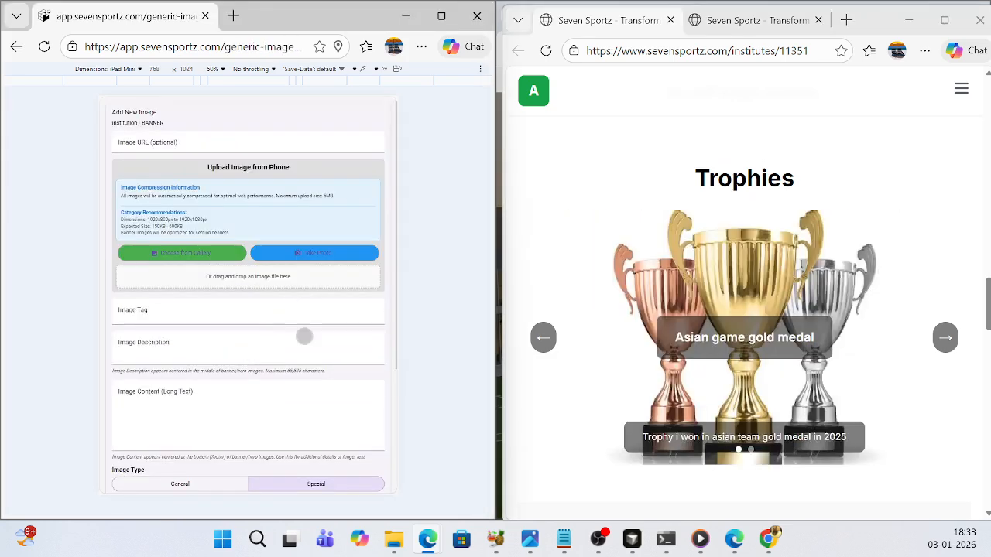
- Set the new image's category type to Dynamic and review the available dynamic image categories
scroll(334, 351, down, 2)
scroll(334, 352, down, 2)
click(319, 361)
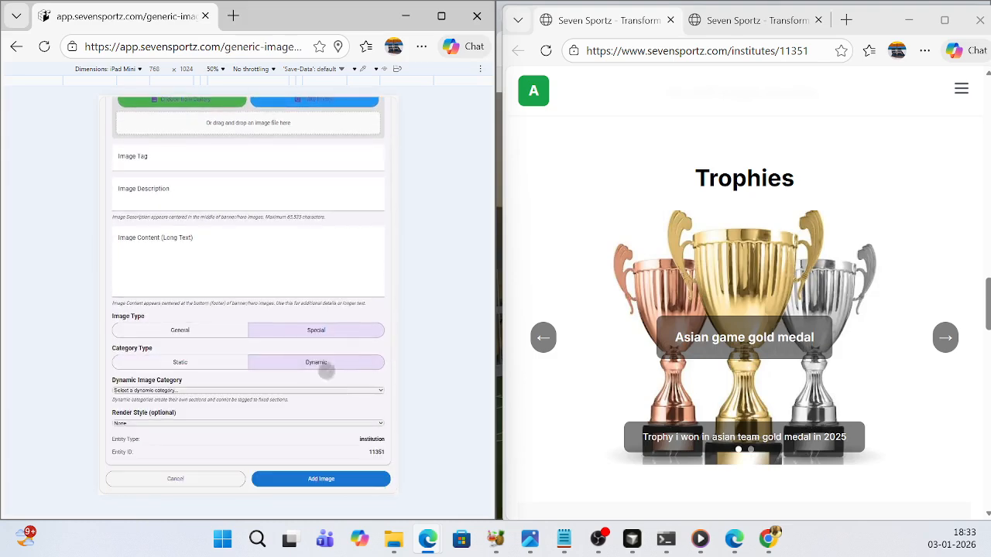
click(381, 390)
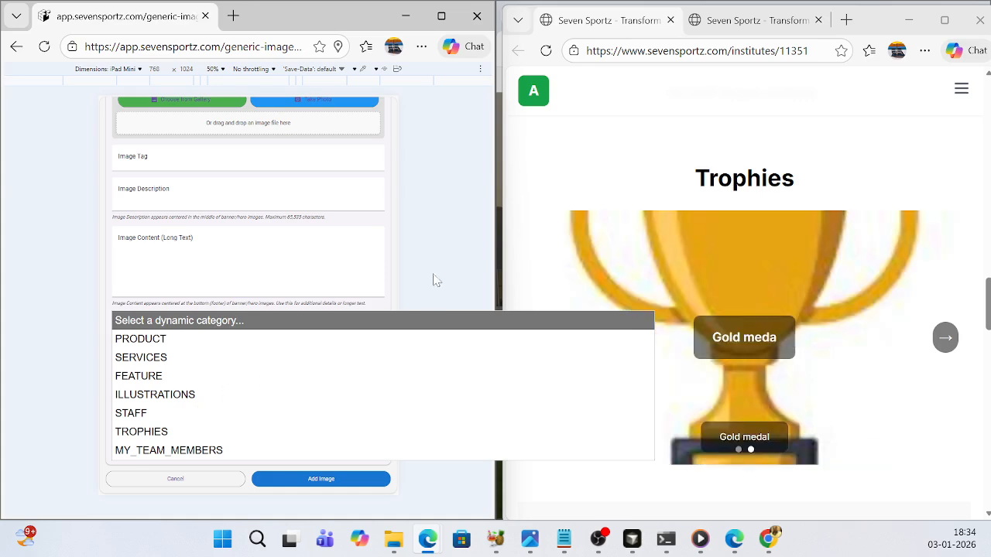
click(373, 300)
scroll(356, 300, up, 3)
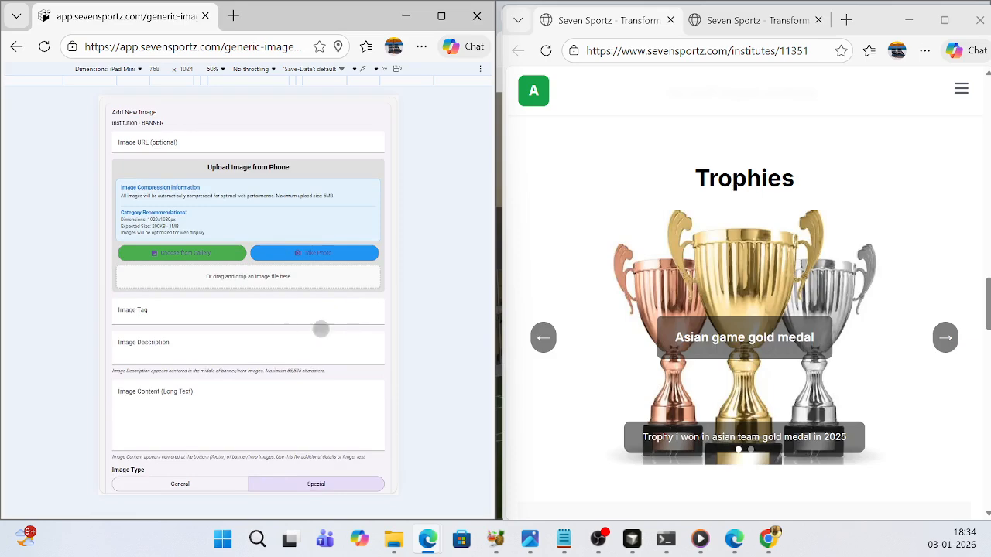
scroll(273, 318, down, 4)
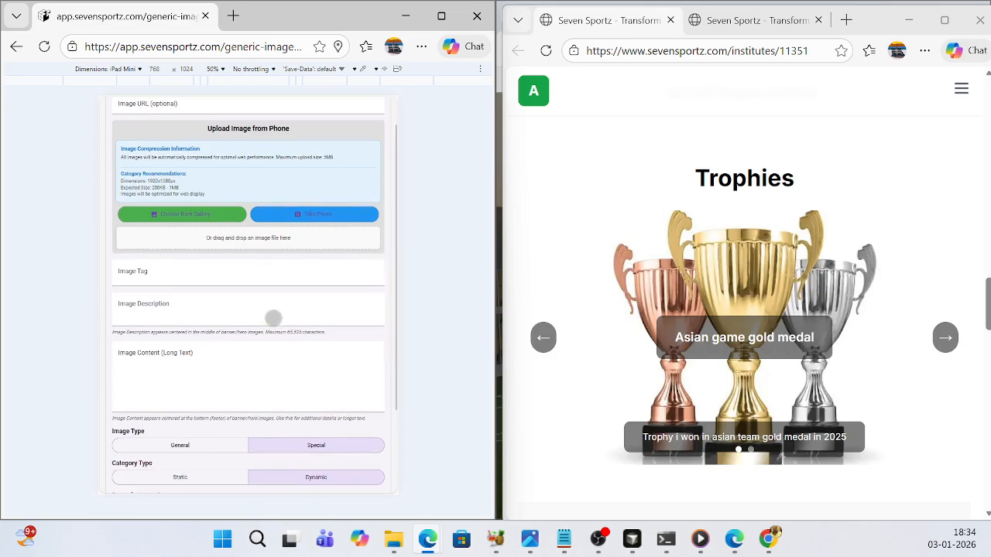
scroll(273, 318, up, 4)
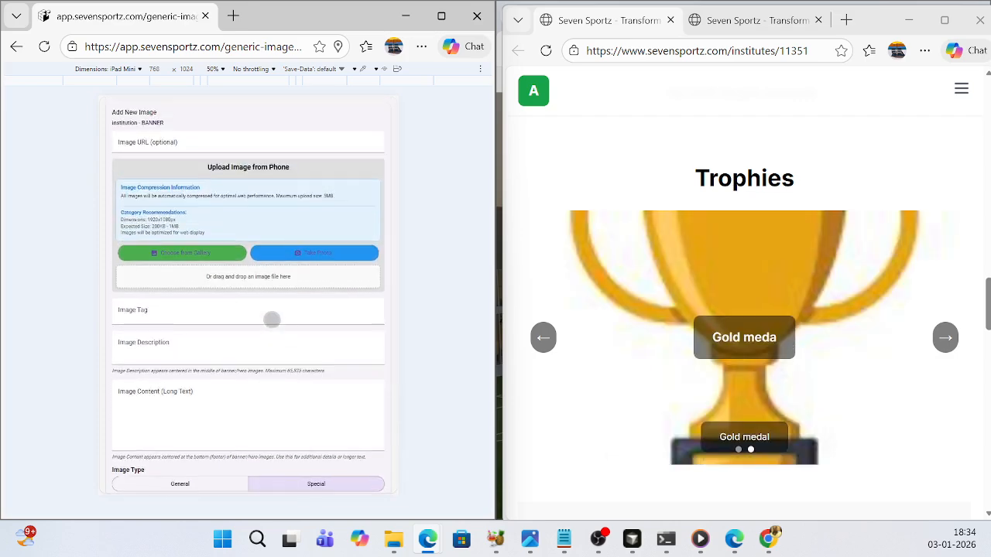
scroll(253, 338, down, 4)
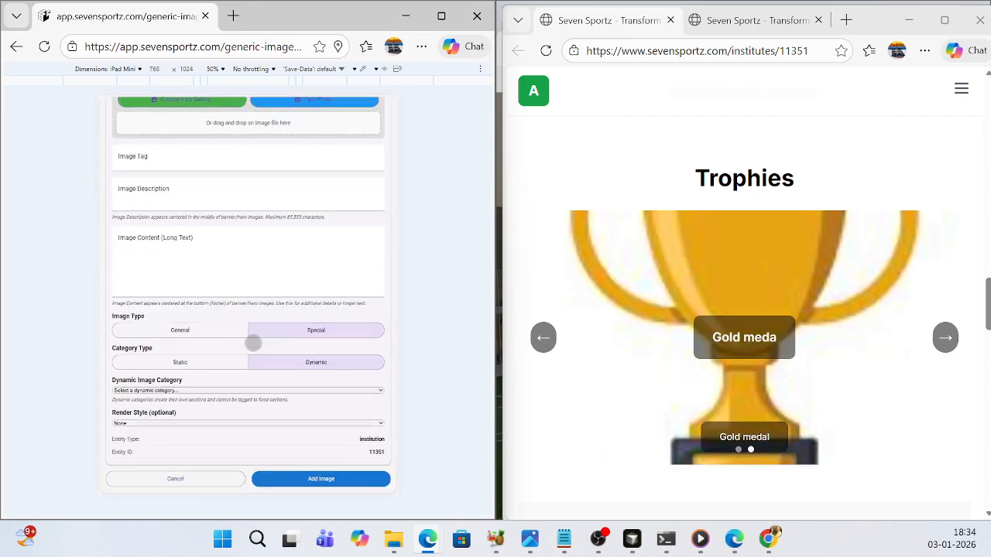
scroll(253, 343, up, 4)
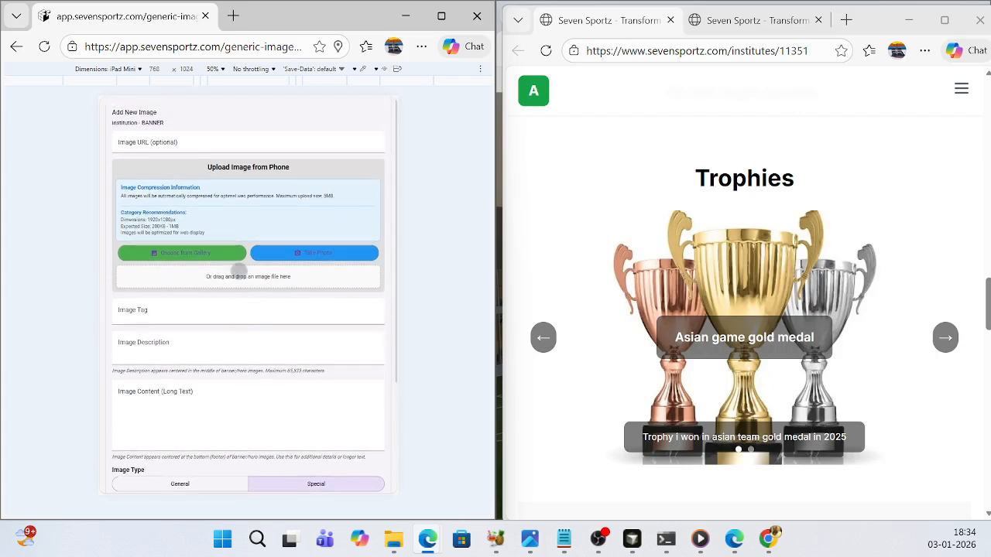
- Upload the "background" picture from the user profile's Downloads folder for the new website image
click(233, 277)
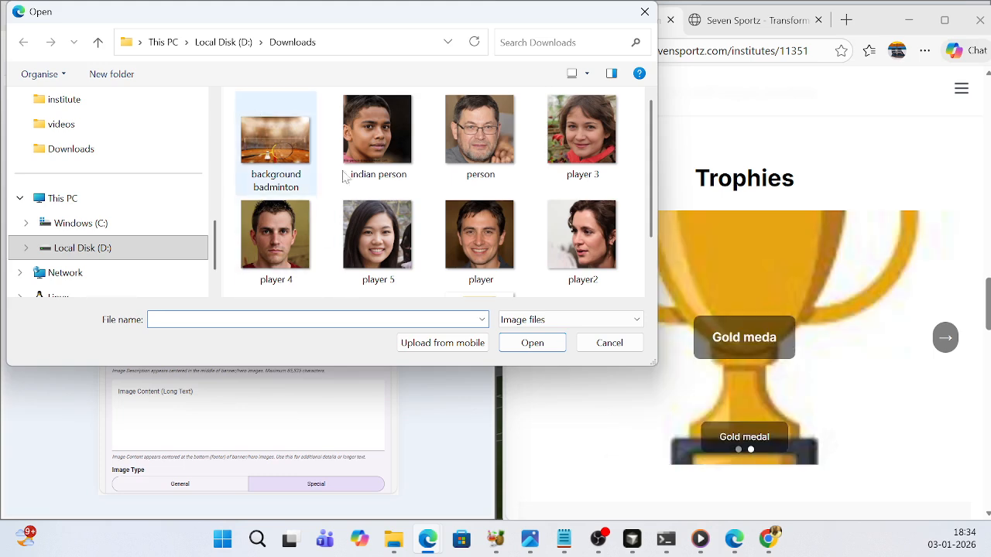
scroll(422, 199, down, 1)
scroll(106, 173, up, 1)
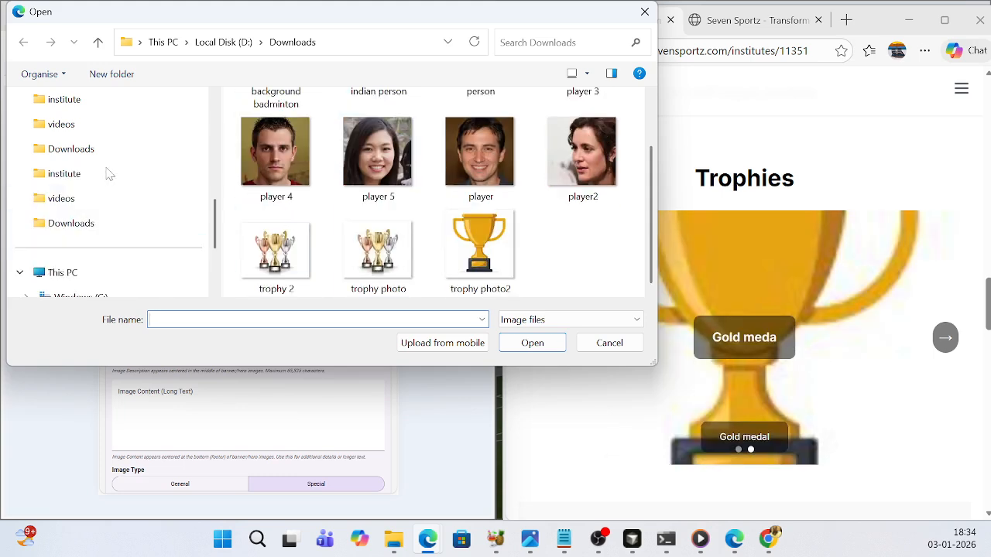
click(75, 231)
scroll(378, 240, down, 1)
scroll(131, 222, down, 2)
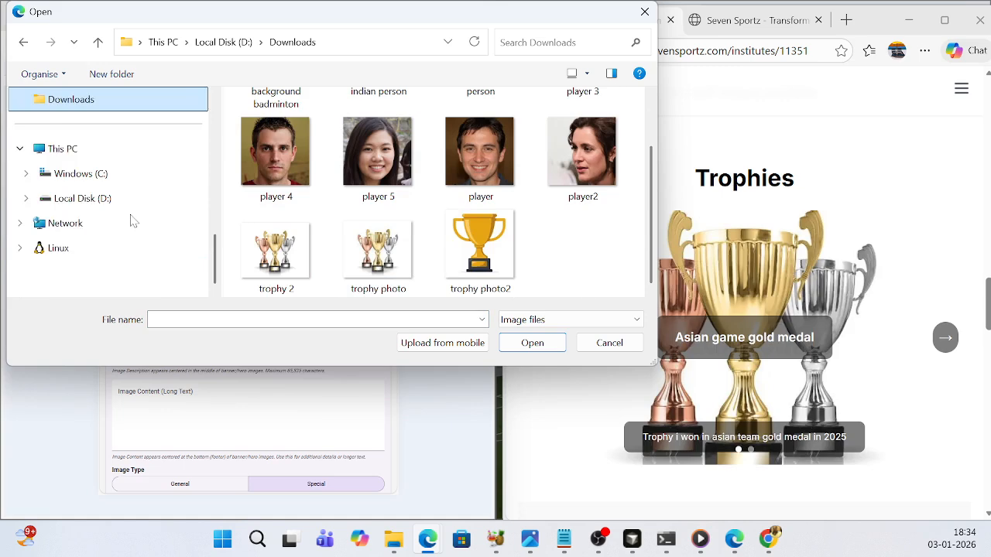
scroll(131, 223, up, 2)
scroll(89, 195, up, 2)
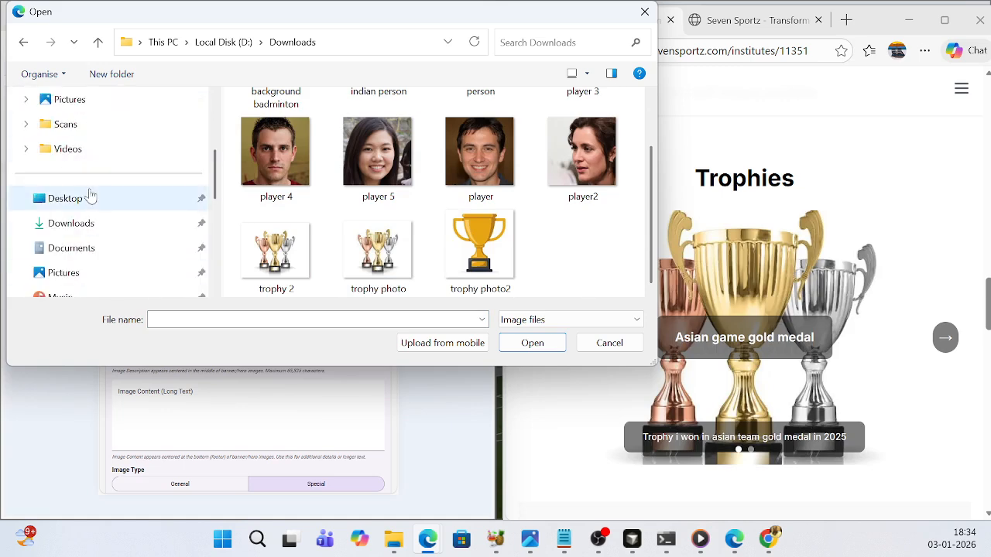
click(75, 230)
scroll(445, 219, down, 2)
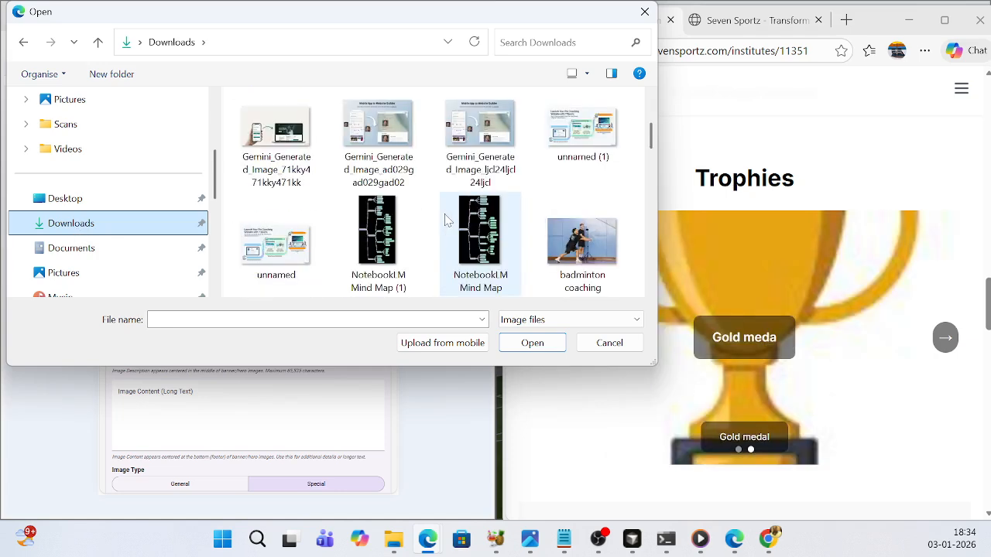
scroll(444, 215, down, 3)
click(579, 235)
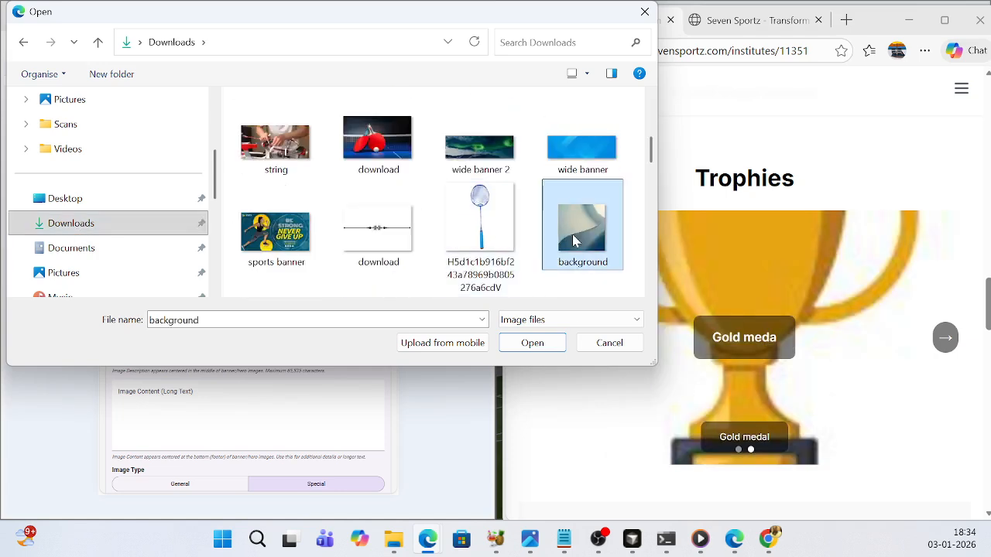
click(538, 343)
- Set the uploaded image's category type to Static and its image category to BACKGROUND
scroll(291, 323, down, 4)
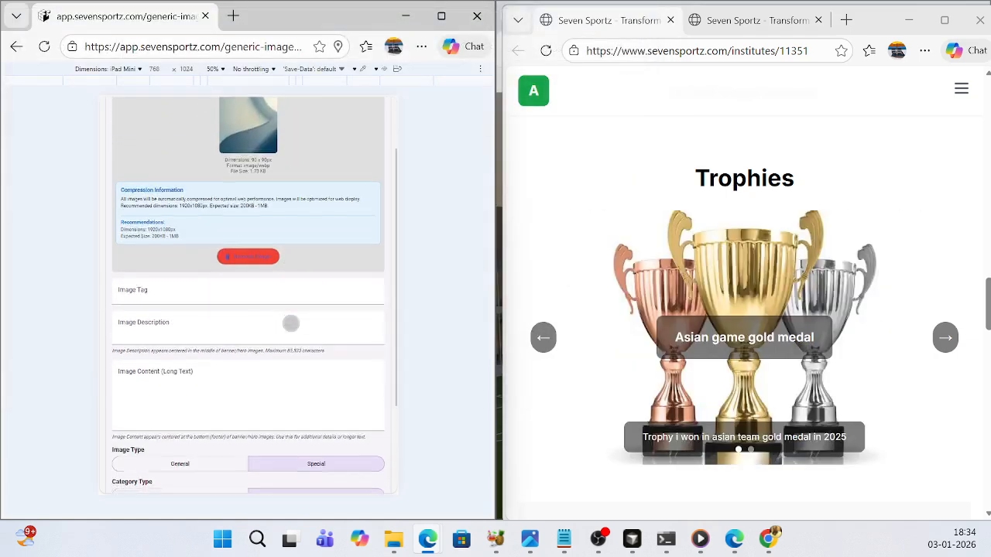
scroll(291, 323, down, 2)
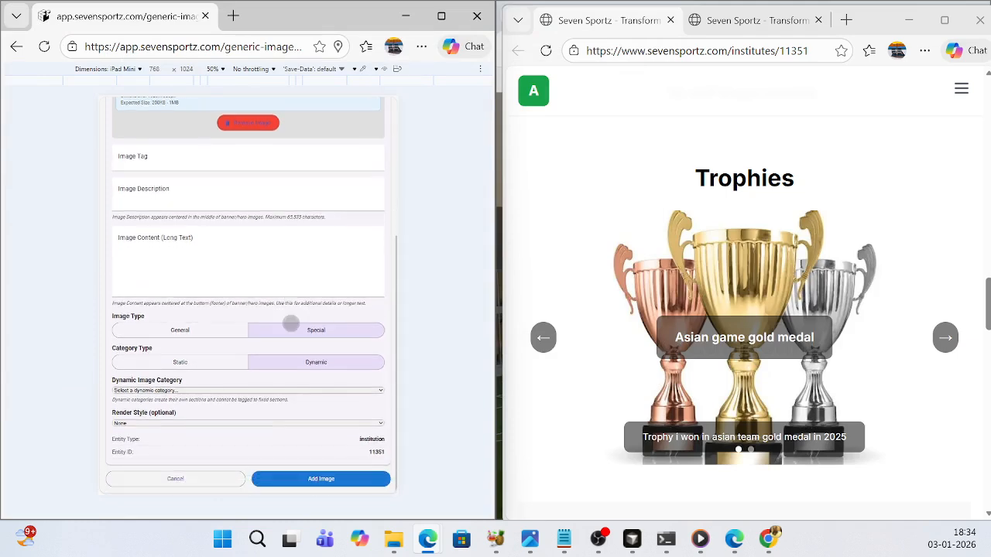
click(186, 364)
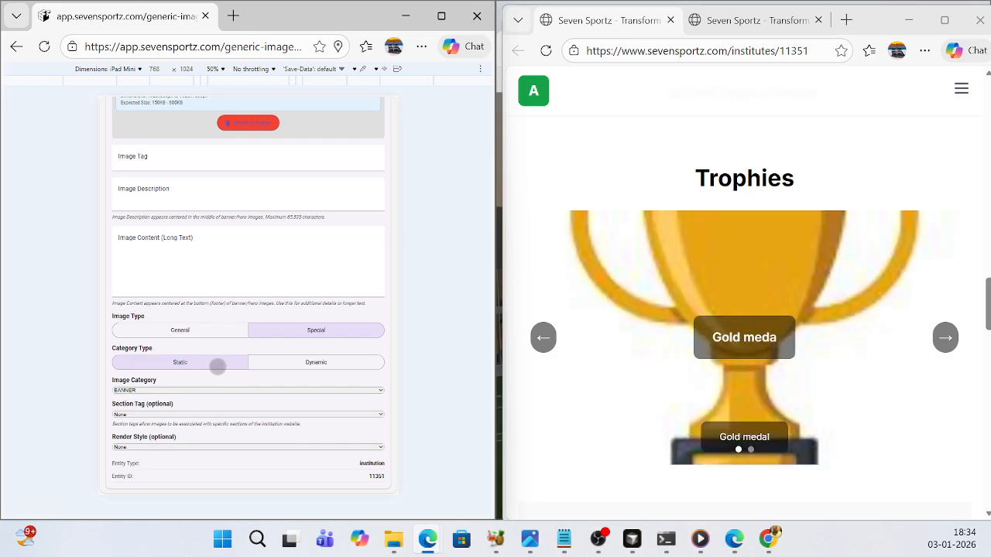
scroll(220, 367, down, 1)
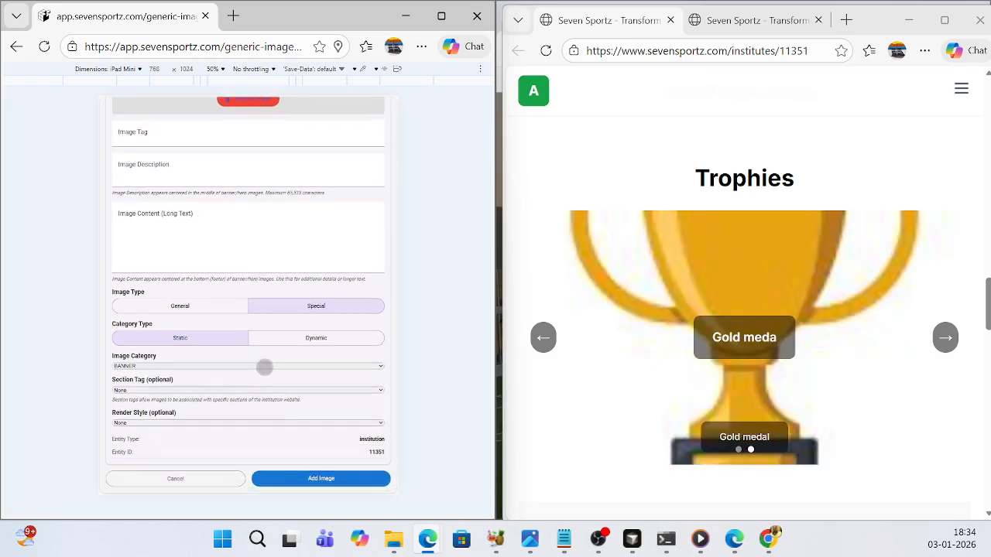
click(264, 368)
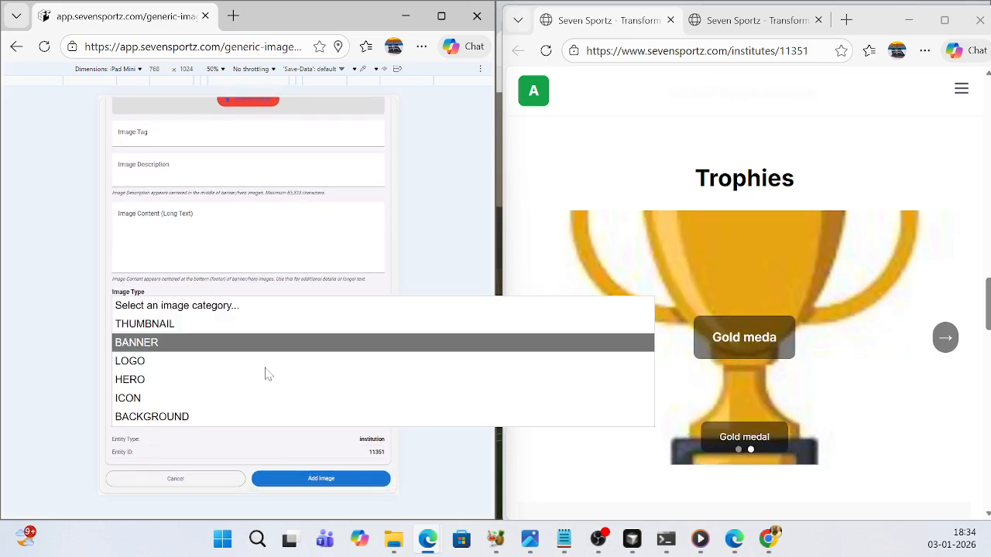
click(172, 417)
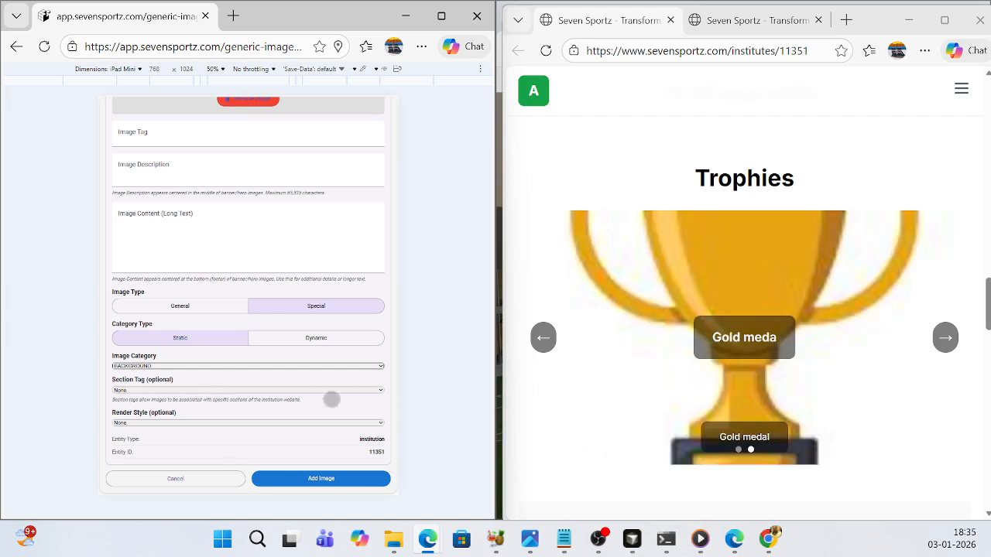
- Review the render style and section tag options available for the background image
click(374, 422)
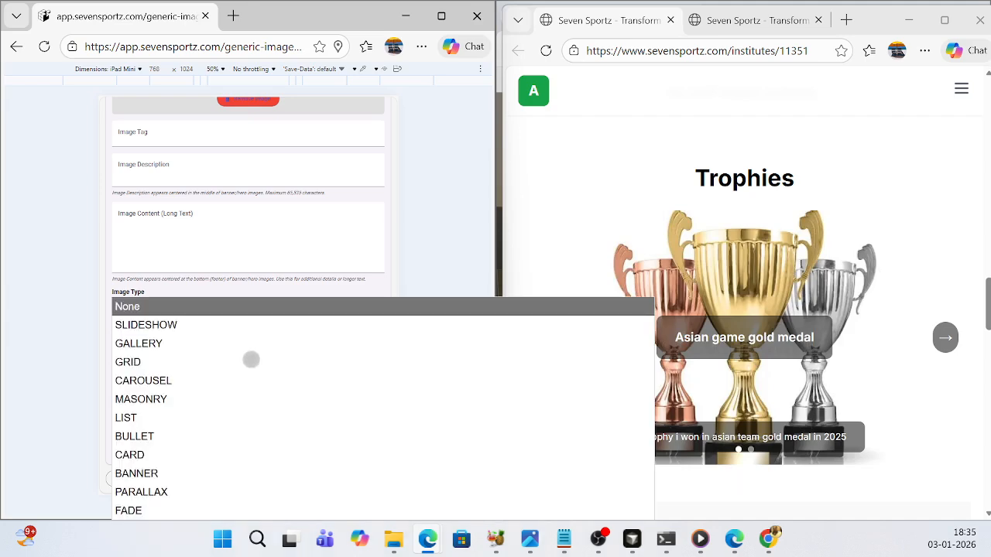
click(379, 287)
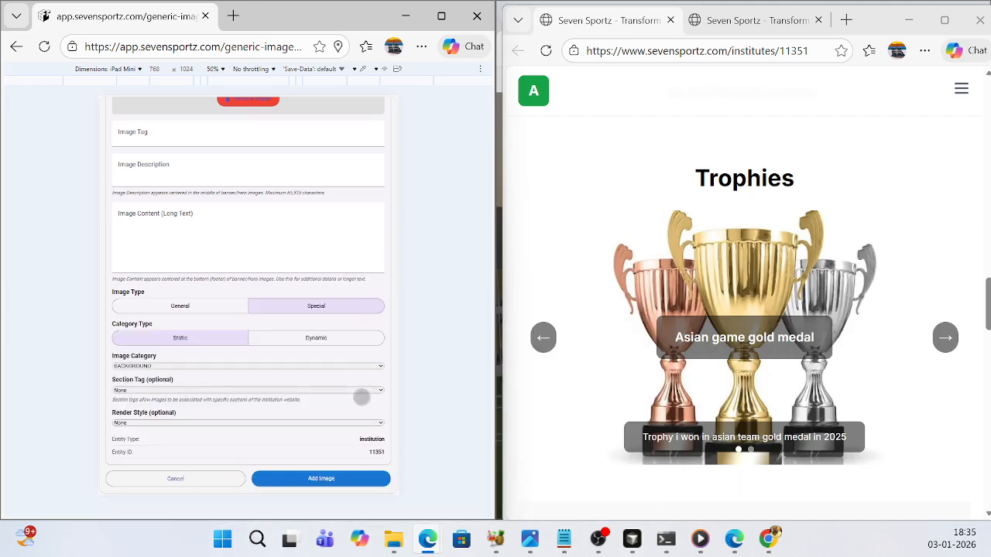
click(376, 390)
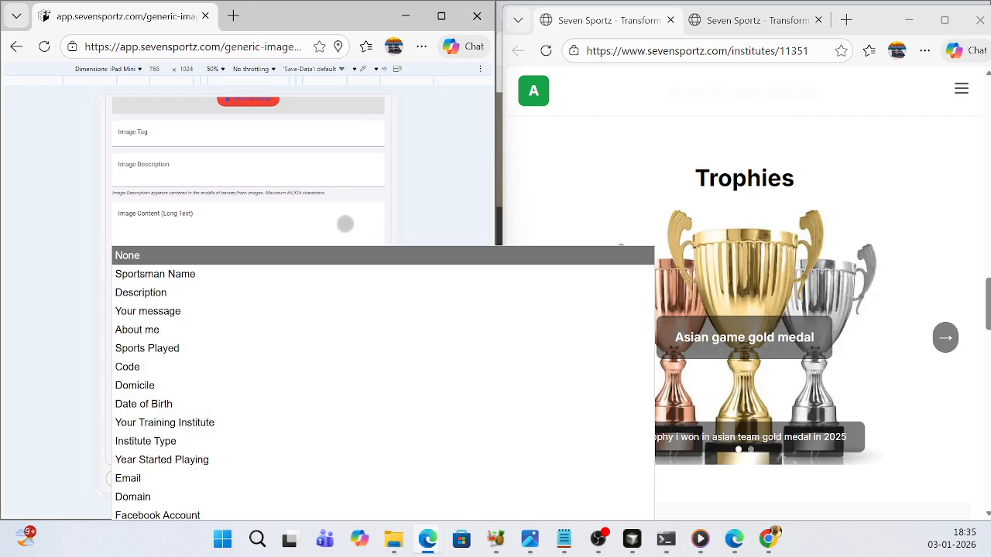
click(343, 226)
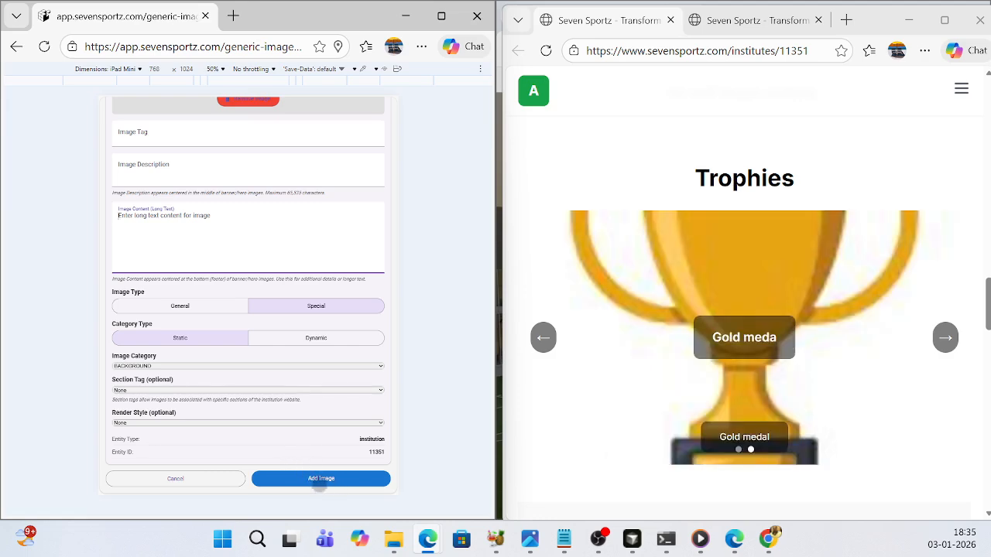
- Check the filled-in image form and add the static BACKGROUND image with no section tag or render style
scroll(299, 245, up, 2)
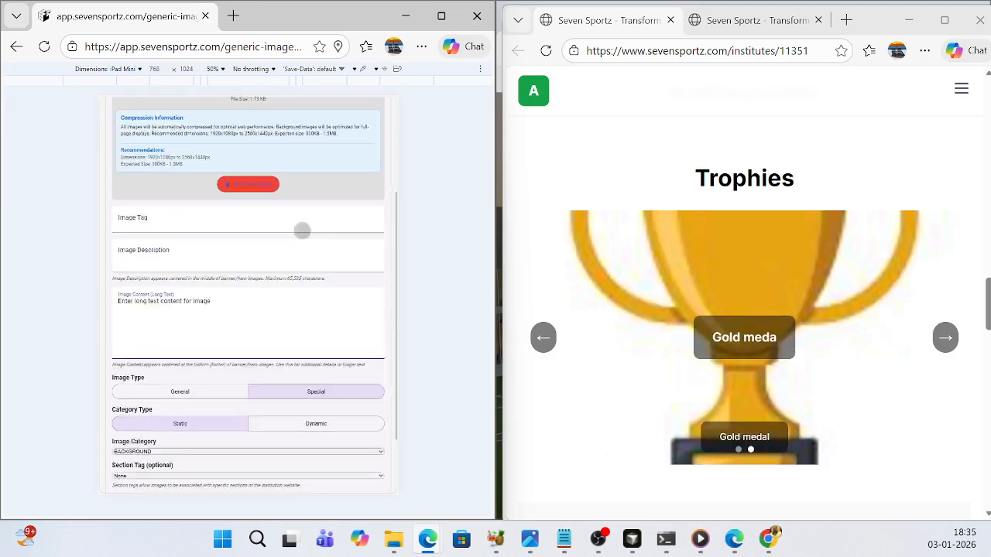
scroll(302, 231, down, 2)
click(313, 483)
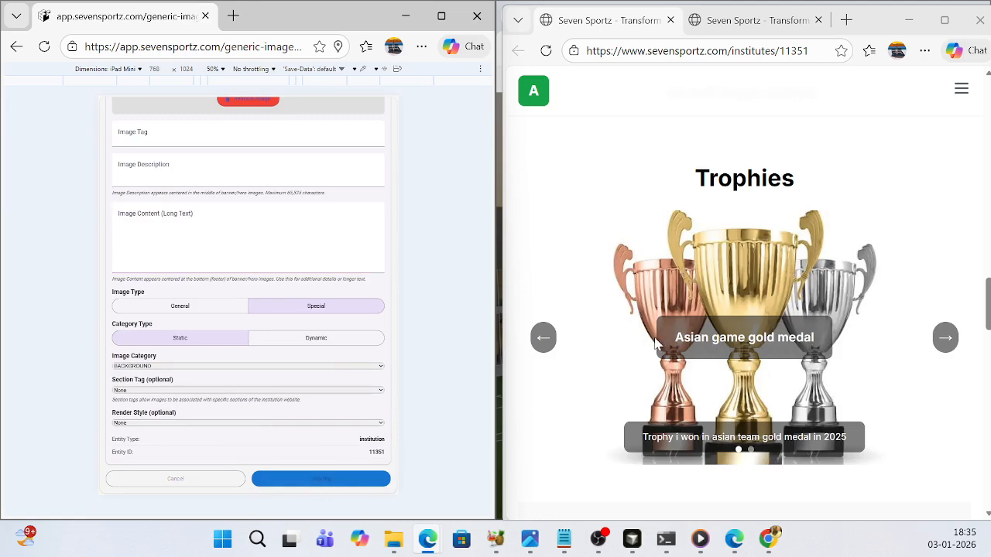
- Reload the player's public website and examine the background image from the hero banner down to the Sports Played section
scroll(617, 281, up, 7)
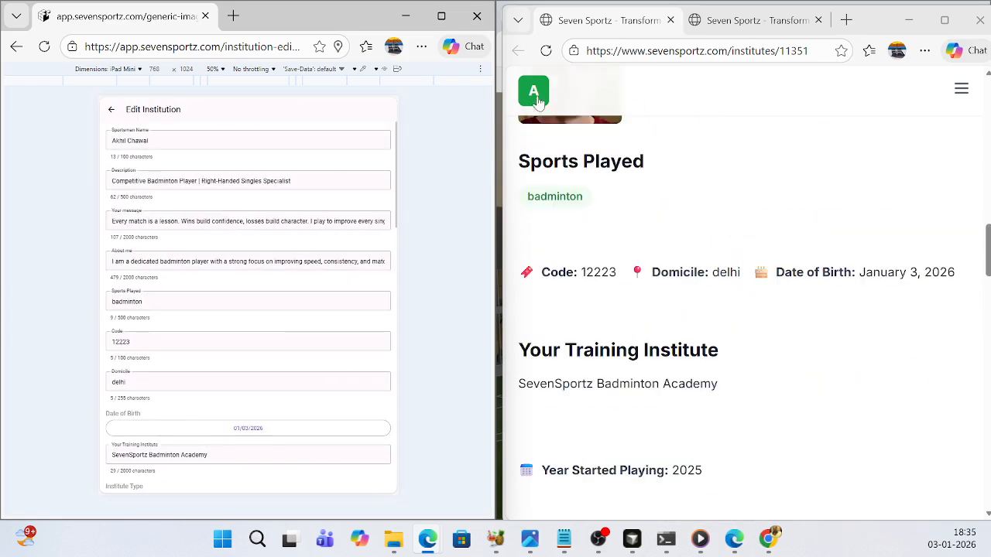
click(545, 51)
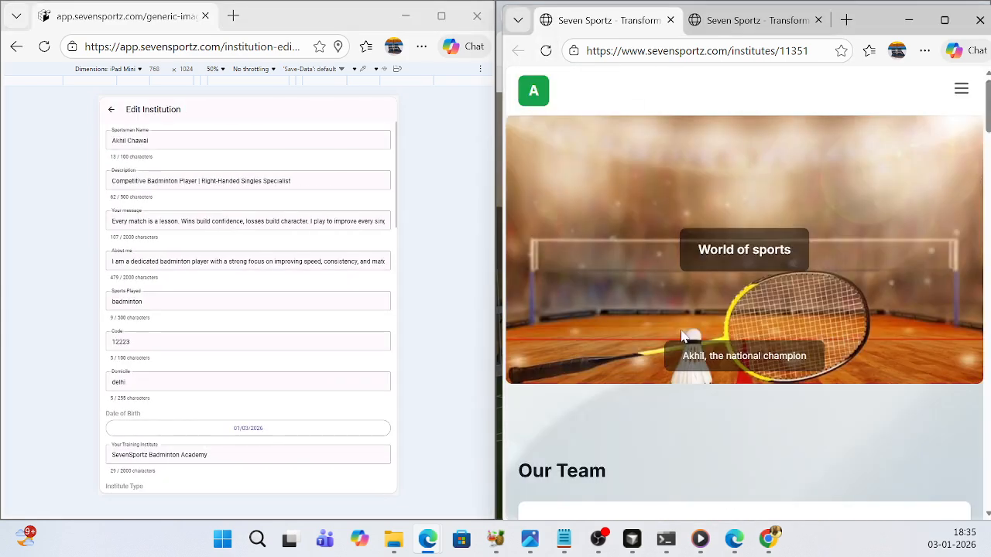
scroll(681, 337, down, 3)
scroll(681, 337, down, 10)
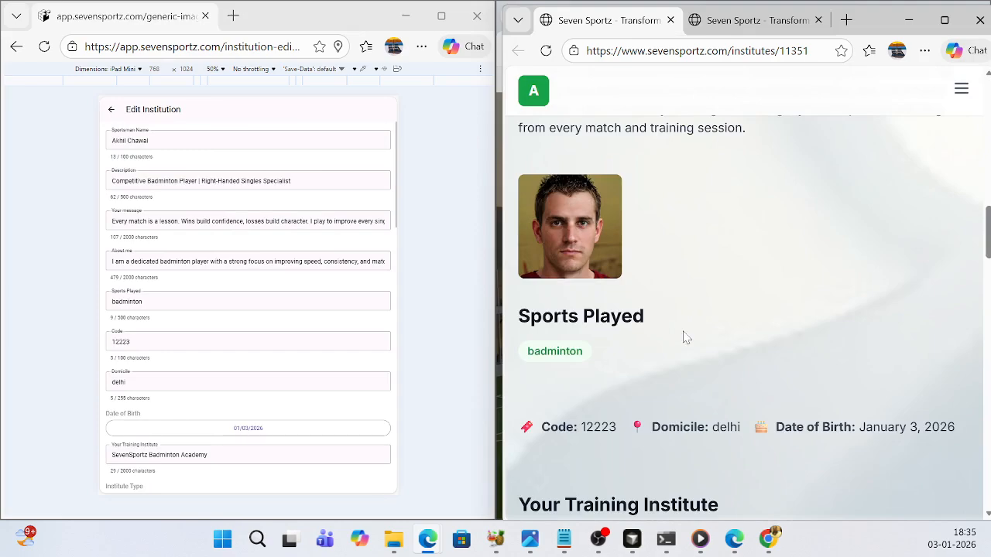
scroll(681, 336, up, 4)
scroll(686, 337, up, 8)
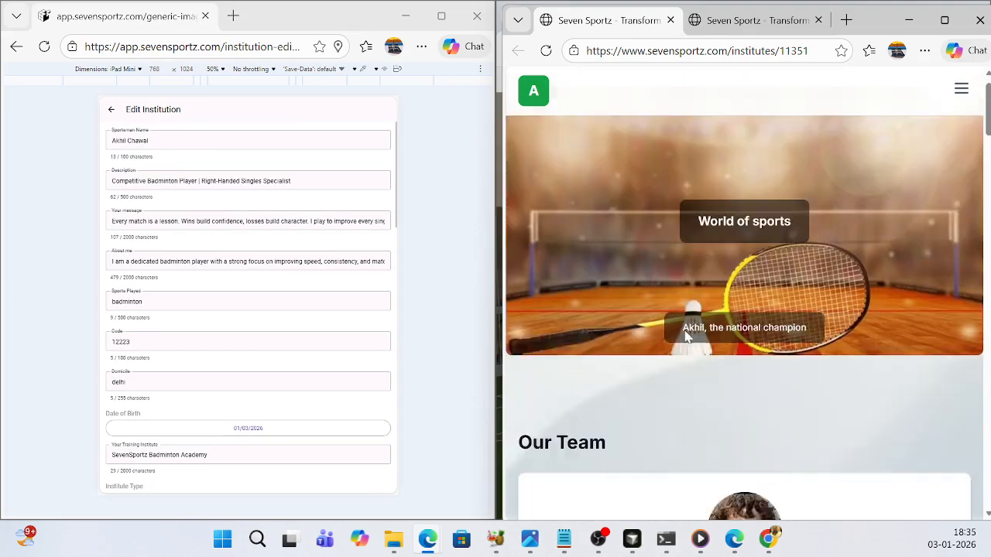
- Reload the player's website once more and inspect the background behind the Our Team, Description and About me sections
click(546, 51)
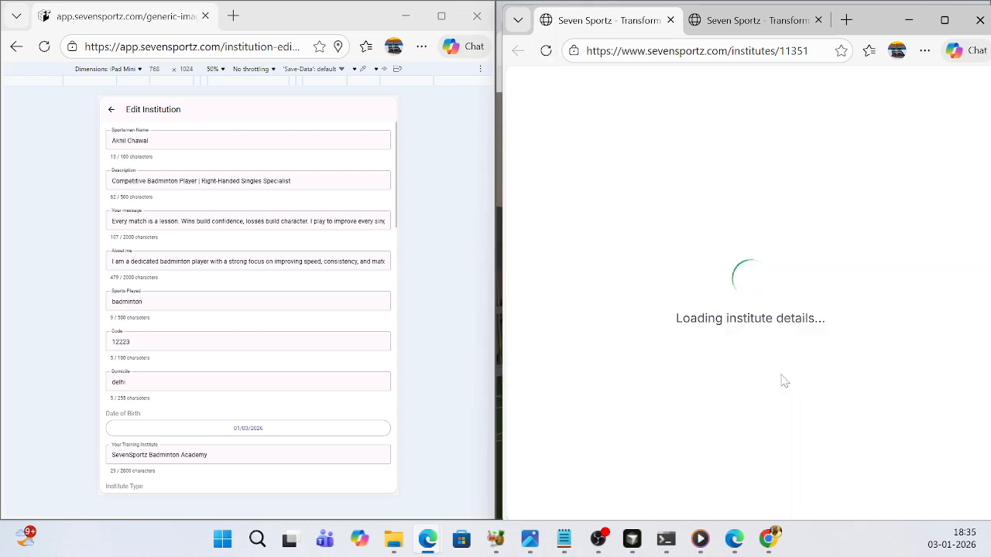
scroll(780, 377, down, 7)
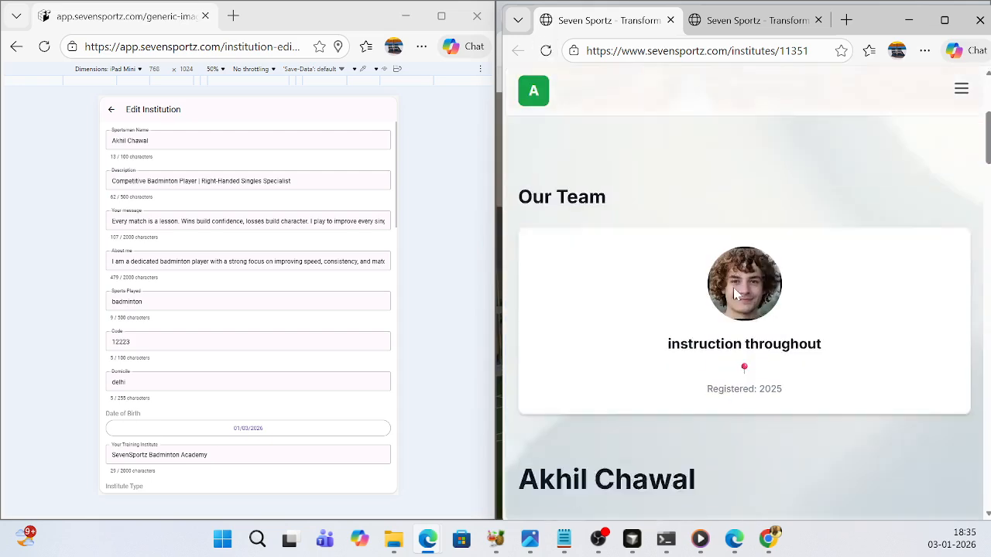
scroll(735, 296, down, 2)
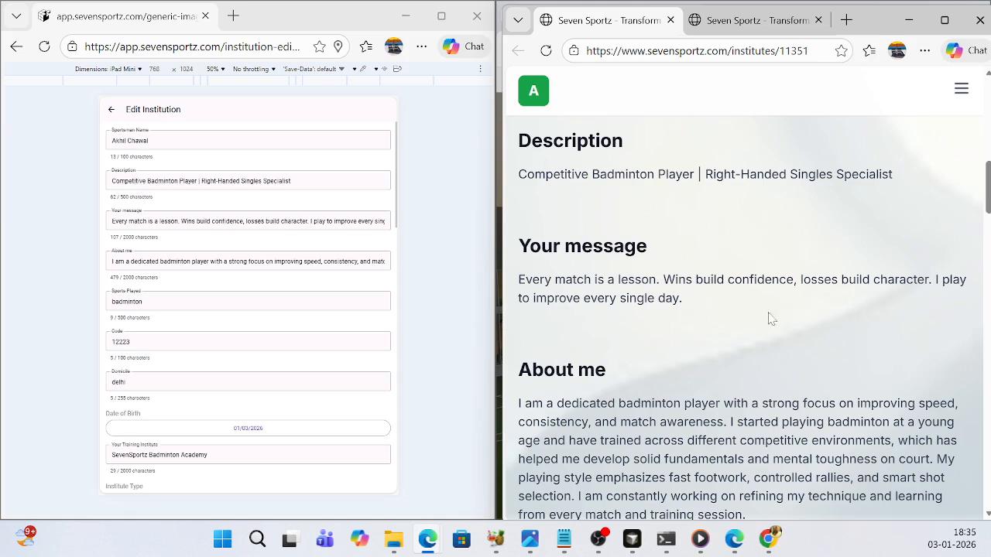
- Compare the fields of the Edit Institution form with the matching sections shown on the player's public website
scroll(272, 367, down, 5)
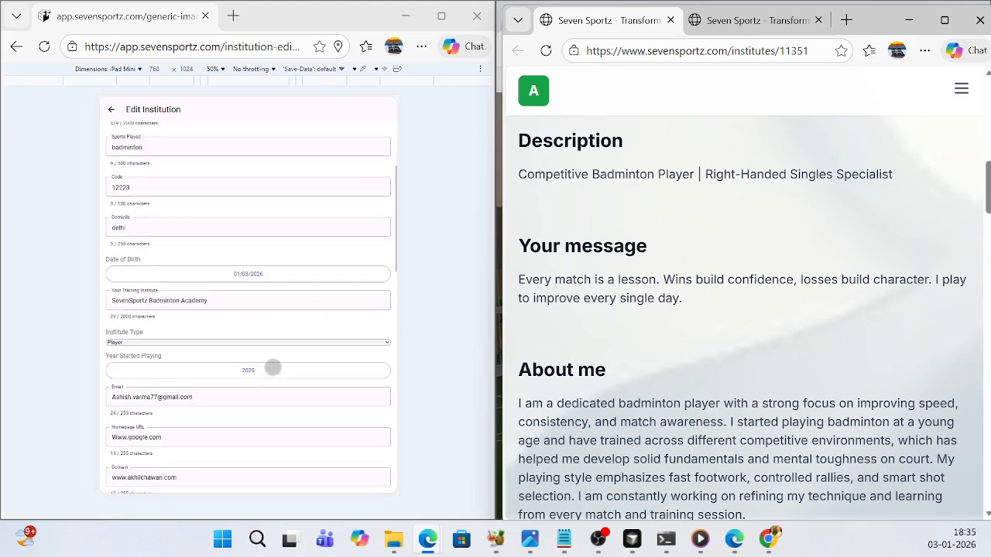
scroll(273, 367, up, 5)
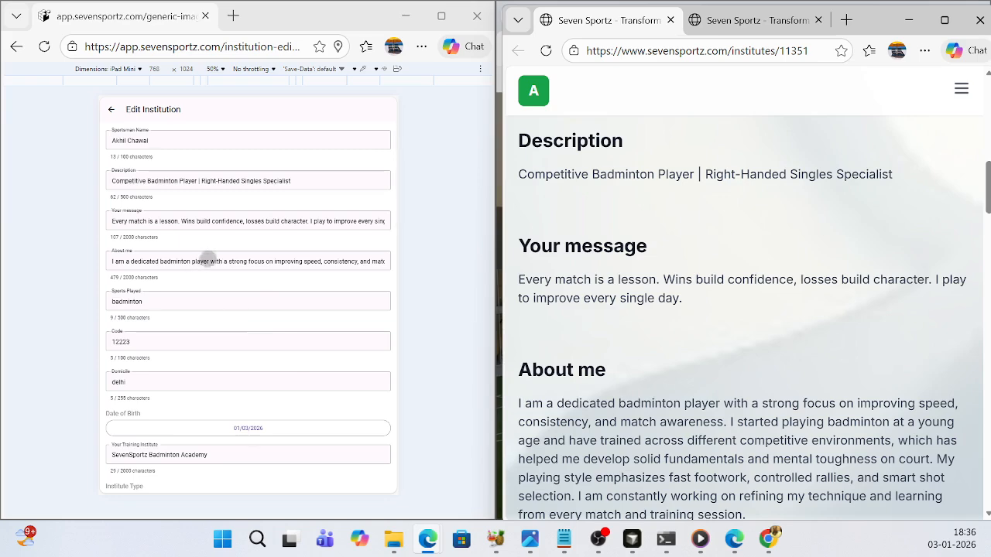
scroll(288, 369, down, 5)
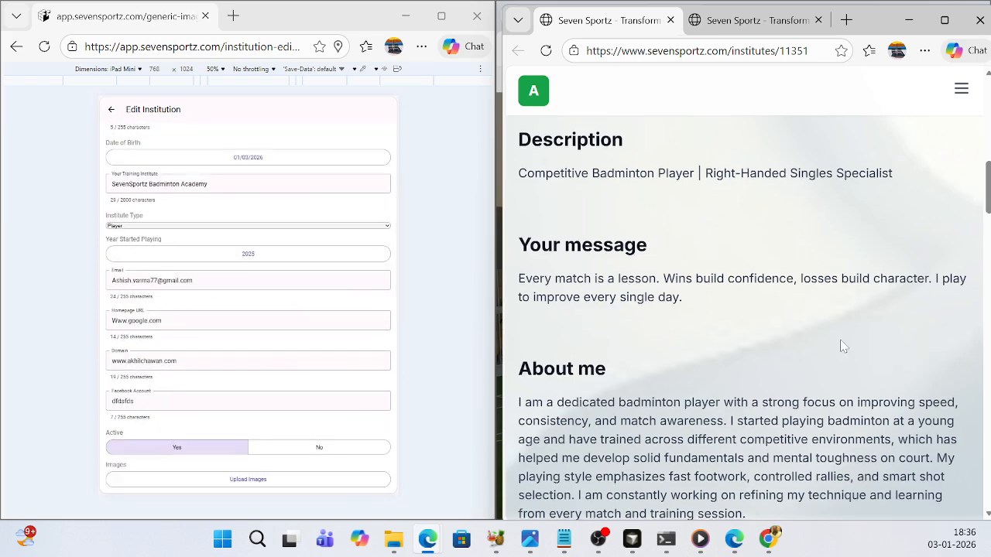
scroll(840, 349, down, 10)
scroll(839, 352, up, 10)
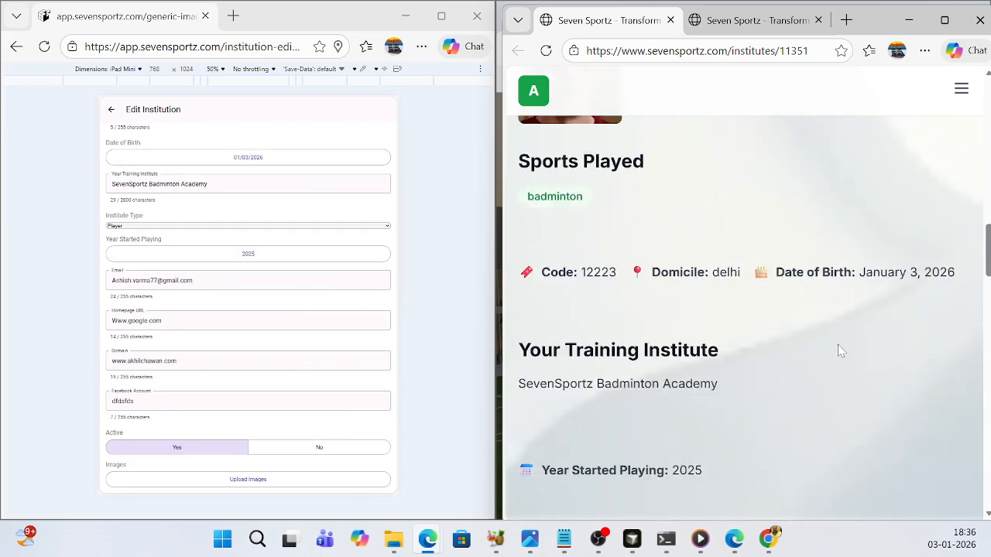
scroll(838, 349, up, 3)
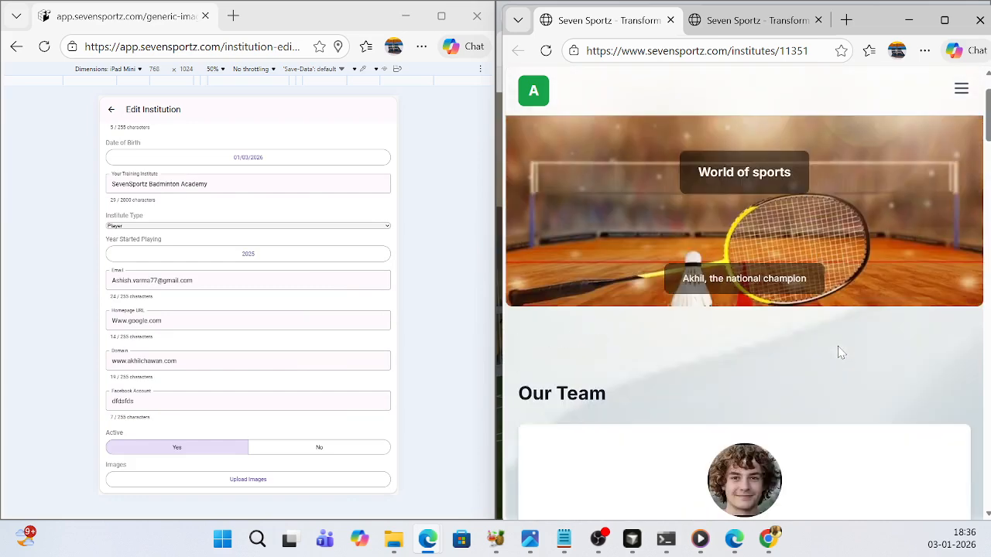
scroll(836, 349, down, 1)
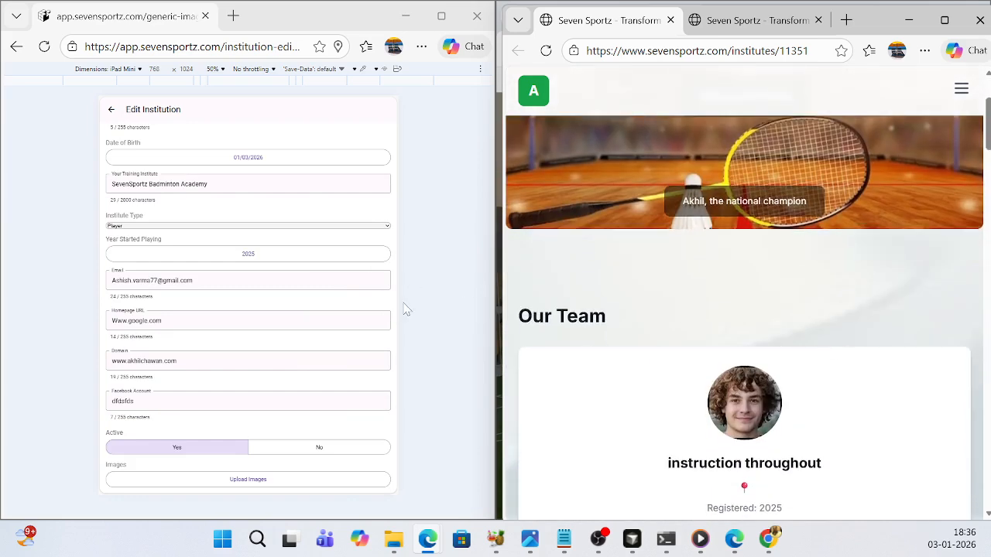